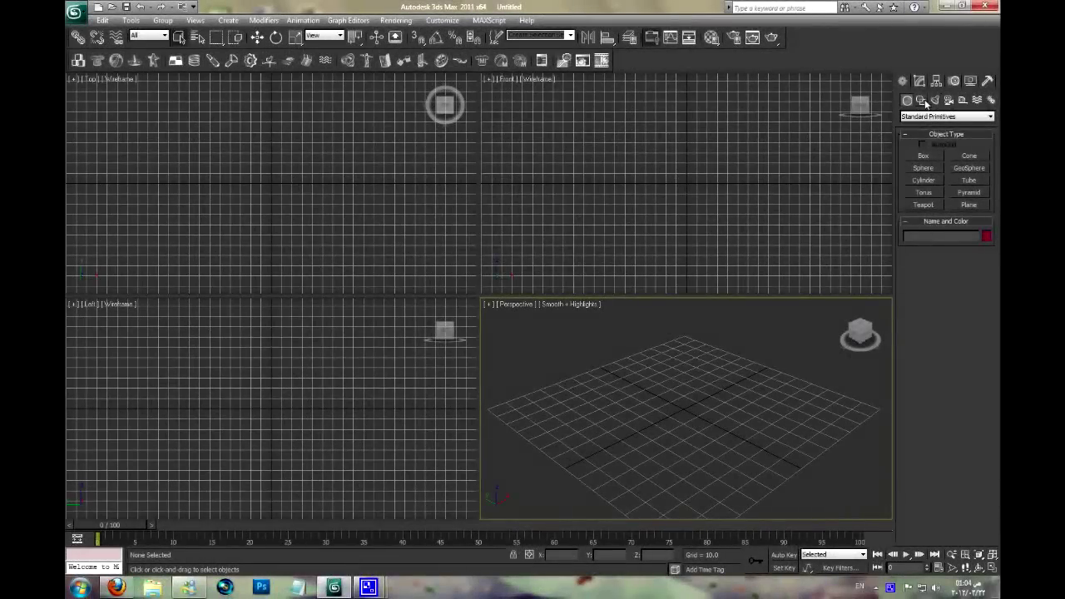
- Create a ChamferBox from the Extended Primitives category
left_click(912, 81)
left_click(911, 80)
left_click(921, 100)
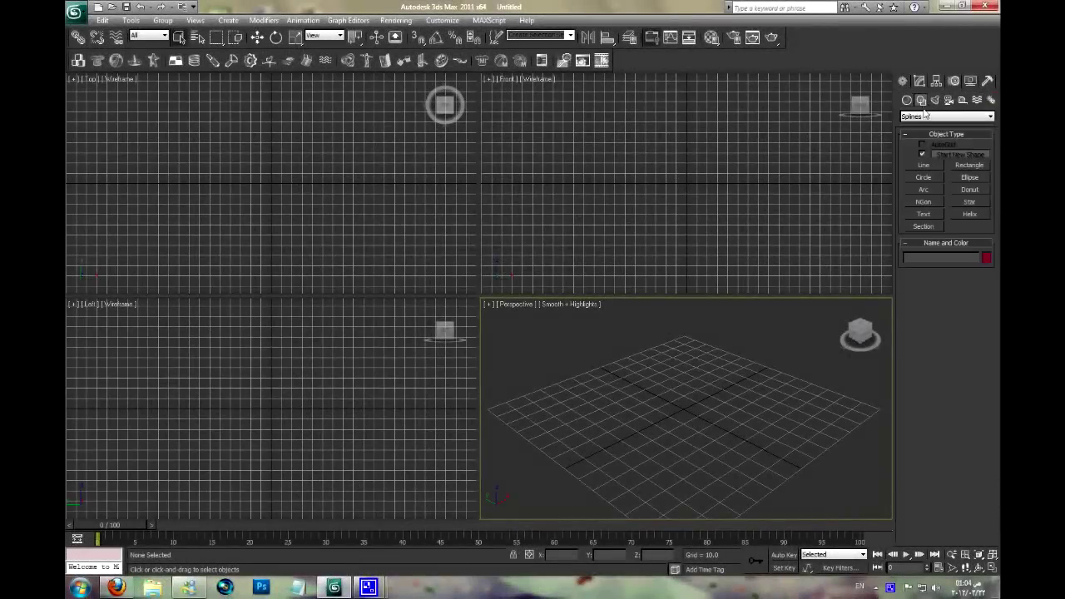
left_click(946, 117)
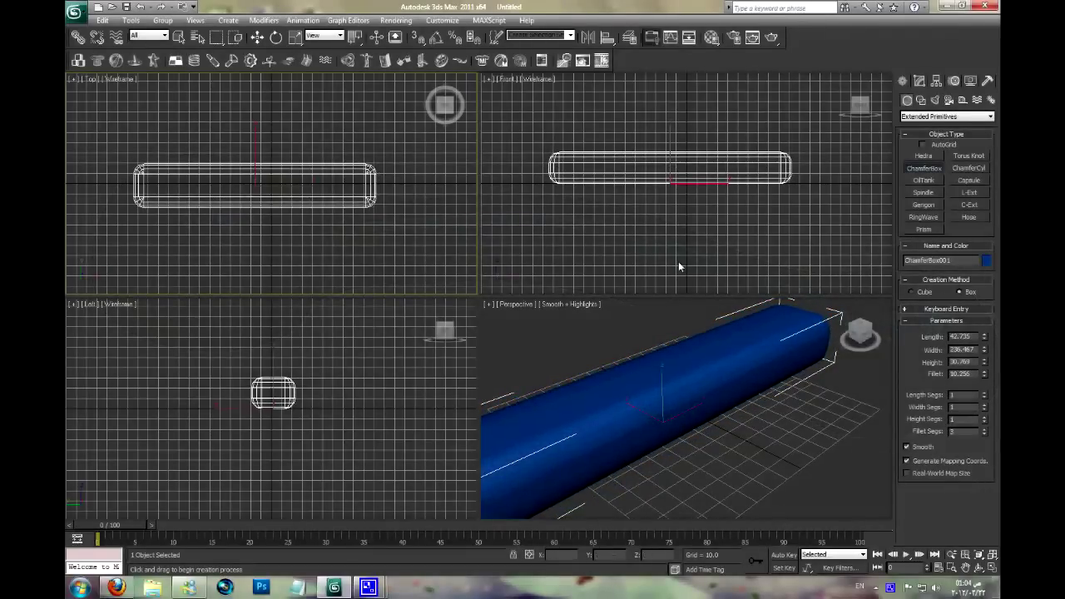
scroll(685, 338, "down", 4)
- Maximize Perspective with edged faces and give the box 7 width and 2 length segments
left_click(993, 567)
mouse_move(608, 261)
middle_mouse_down("alt")
mouse_move(627, 276)
mouse_move(591, 267)
mouse_move(649, 300)
middle_mouse_up("alt")
key("F4")
left_click_drag(986, 411, 988, 377)
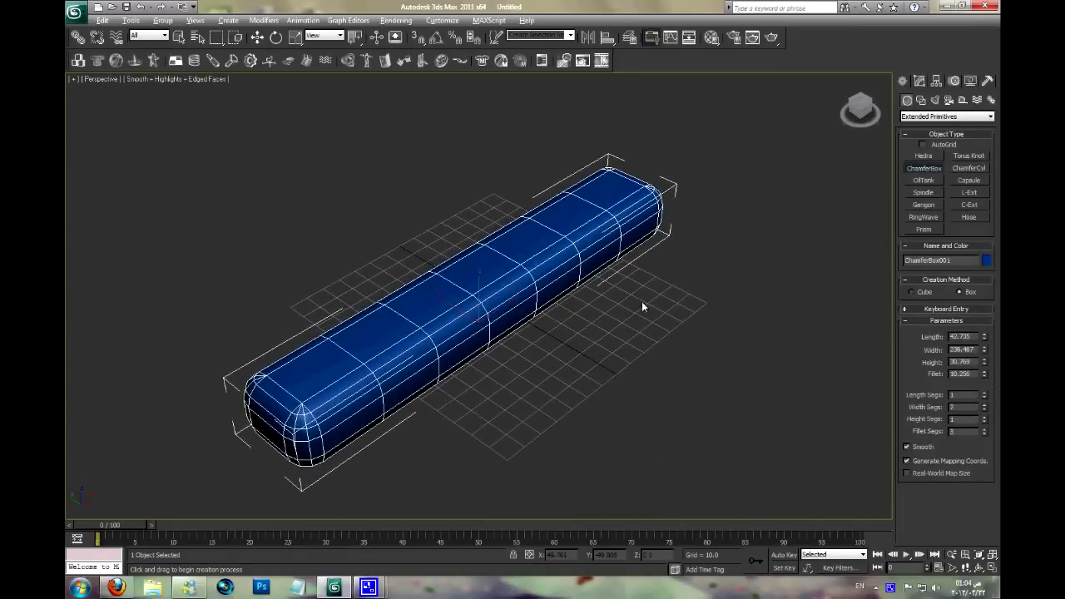
mouse_move(641, 303)
middle_mouse_down("alt")
mouse_move(630, 280)
mouse_move(691, 306)
middle_mouse_up("alt")
left_click(985, 395)
mouse_move(574, 287)
middle_mouse_down("alt")
mouse_move(623, 286)
mouse_move(539, 291)
middle_mouse_up("alt")
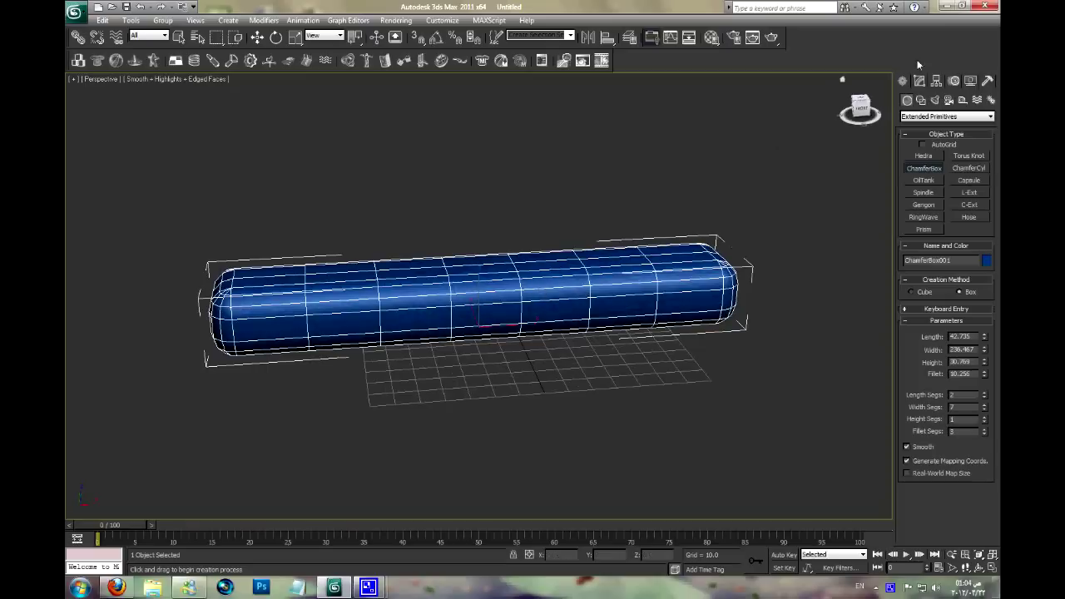
left_click(920, 81)
- Reselect the chamfer box and add an FFD 4x4x4 modifier
right_click(932, 129)
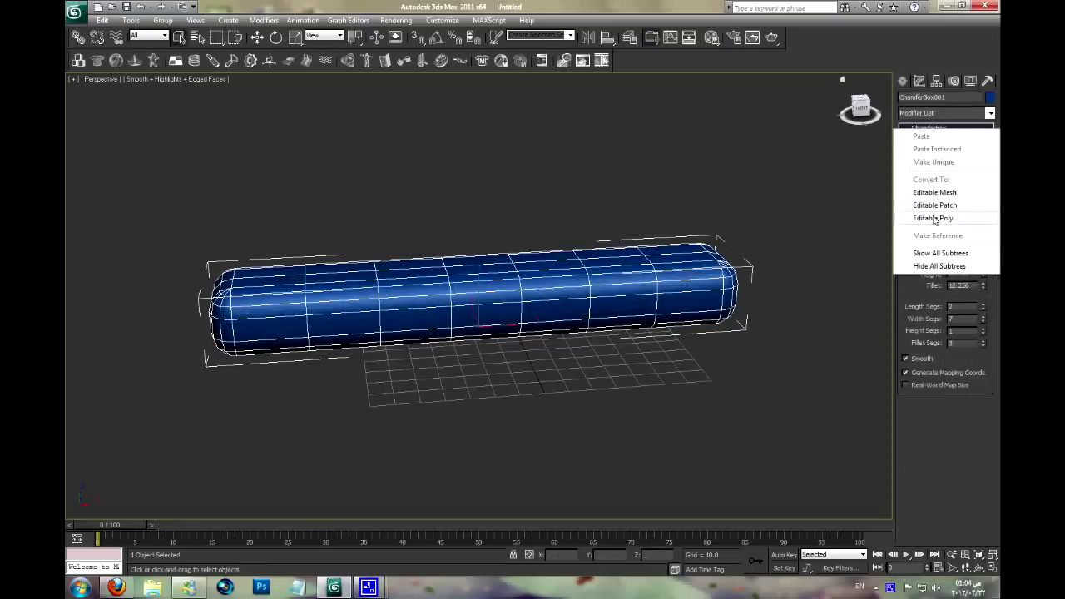
left_click(831, 202)
left_click(690, 270)
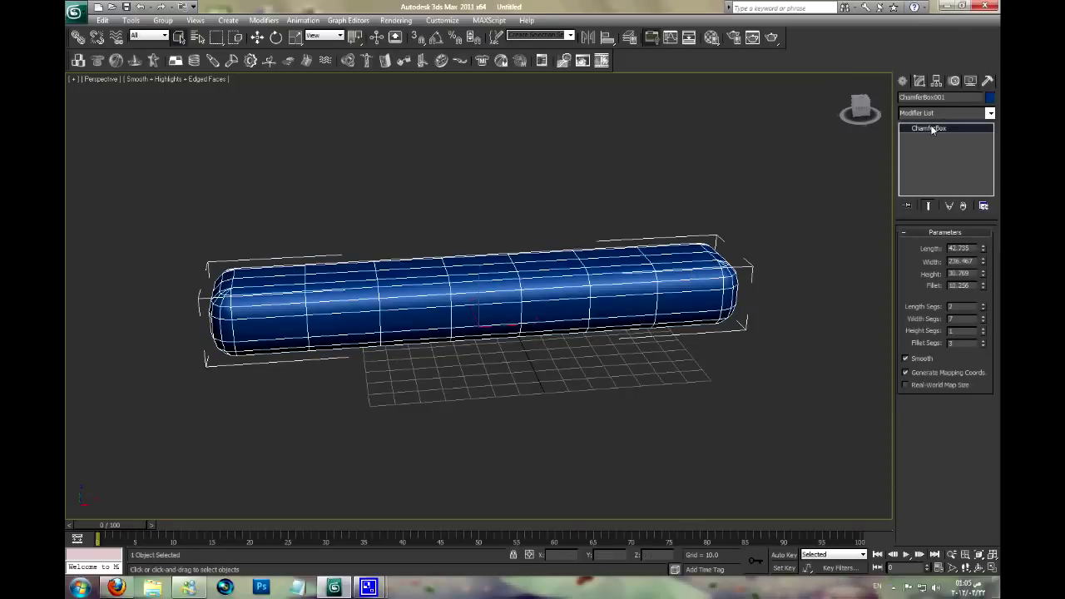
left_click(930, 114)
left_click(921, 135)
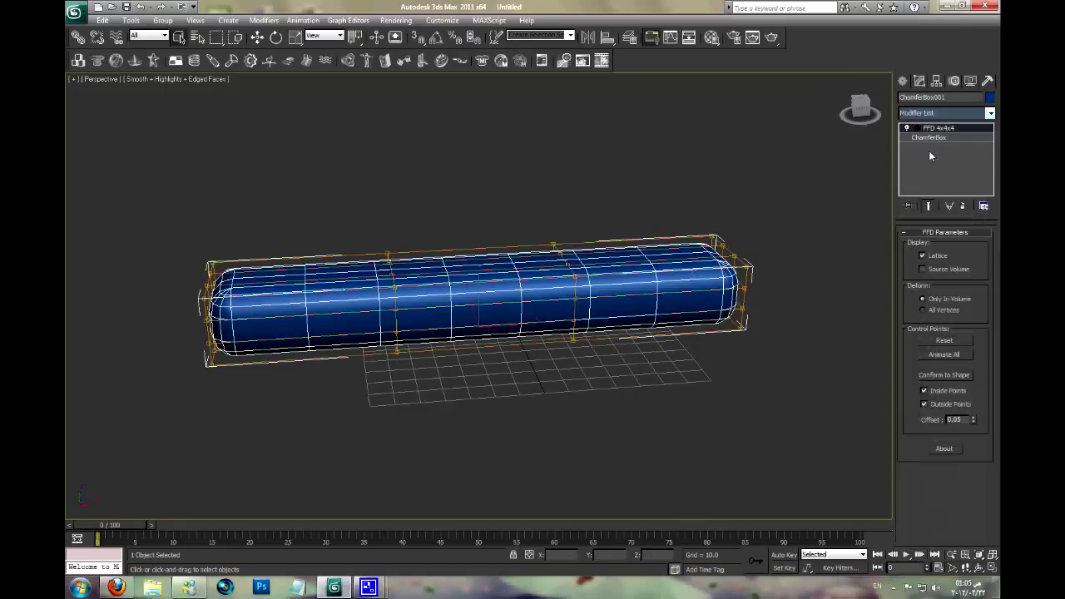
- In Front view, select both end control point columns and move them down to arch the bar
left_click(916, 128)
left_click(946, 137)
key("f")
scroll(655, 269, "down", 2)
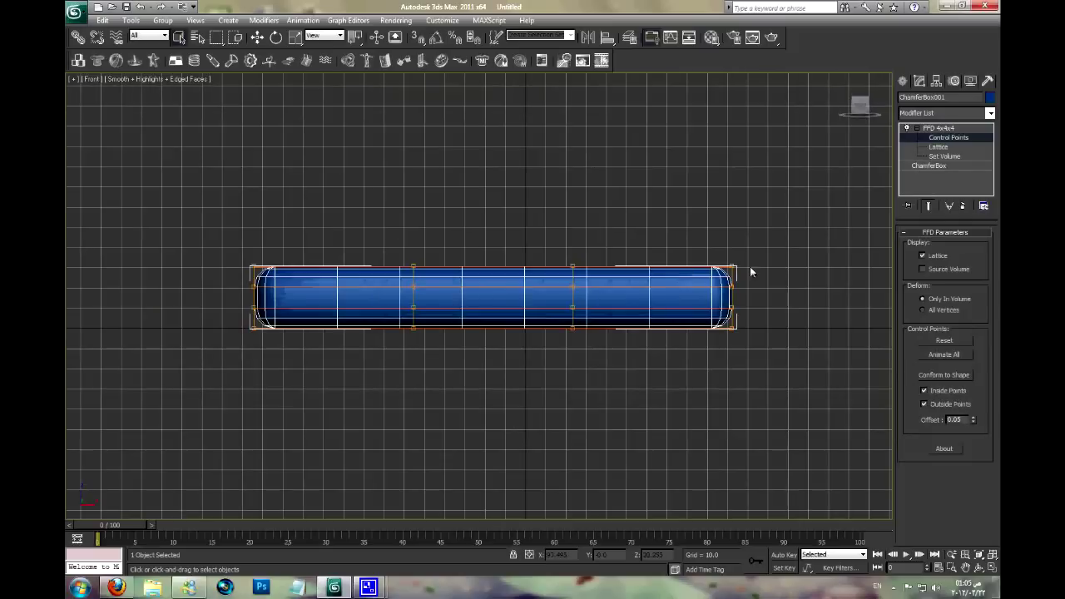
left_click_drag(703, 242, 745, 349)
left_click_drag(226, 238, 260, 349, "ctrl")
key("w")
left_click_drag(489, 267, 528, 318)
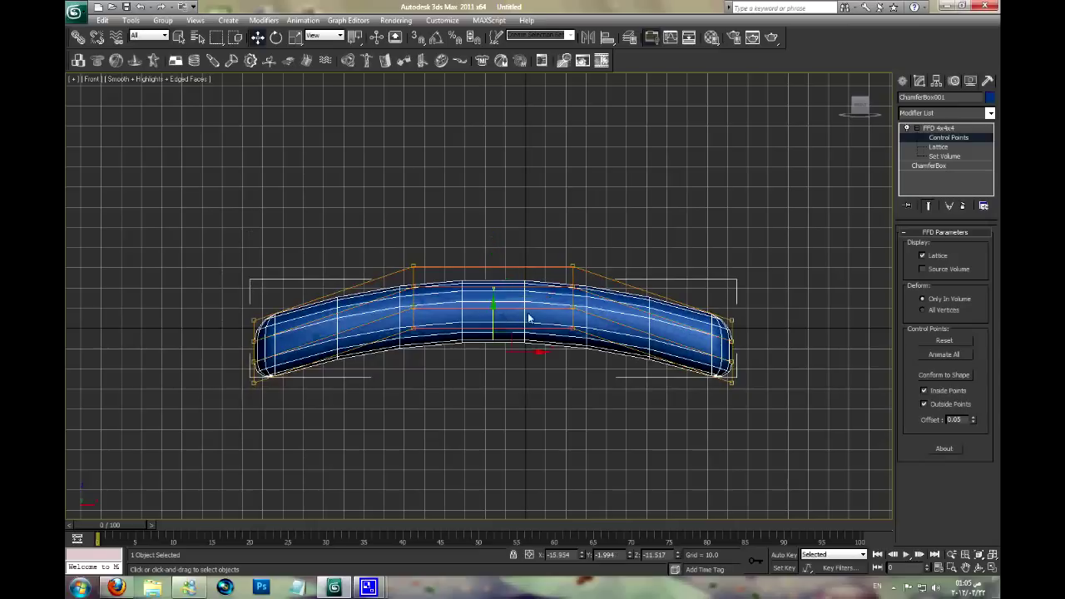
- Raise the ChamferBox width segments and review the arched bar in Perspective
left_click(919, 166)
left_click(984, 315)
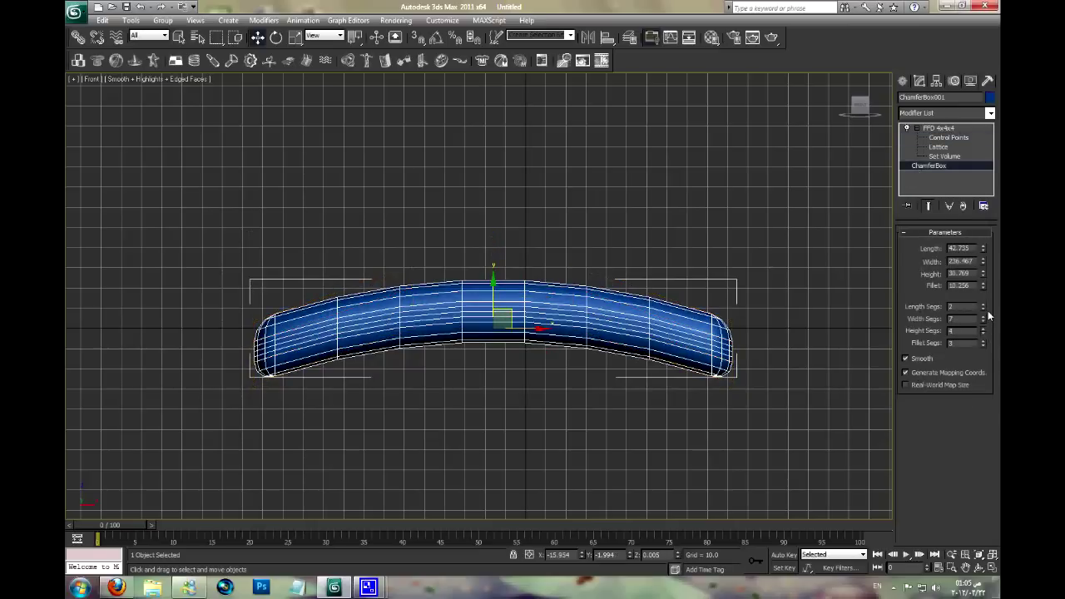
left_click(984, 315)
left_click_drag(984, 317, 984, 285)
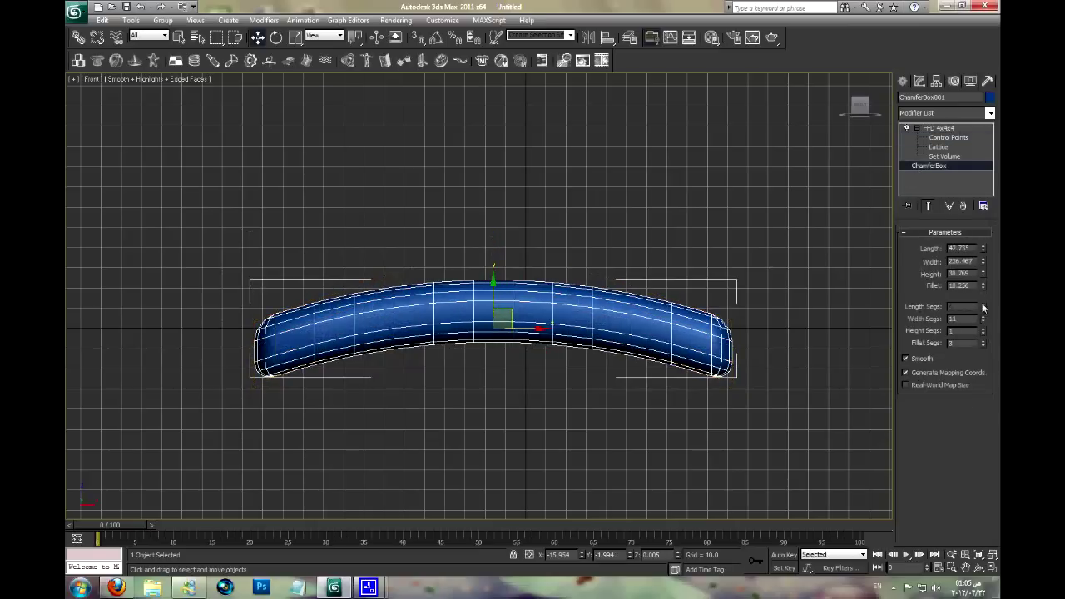
left_click(926, 129)
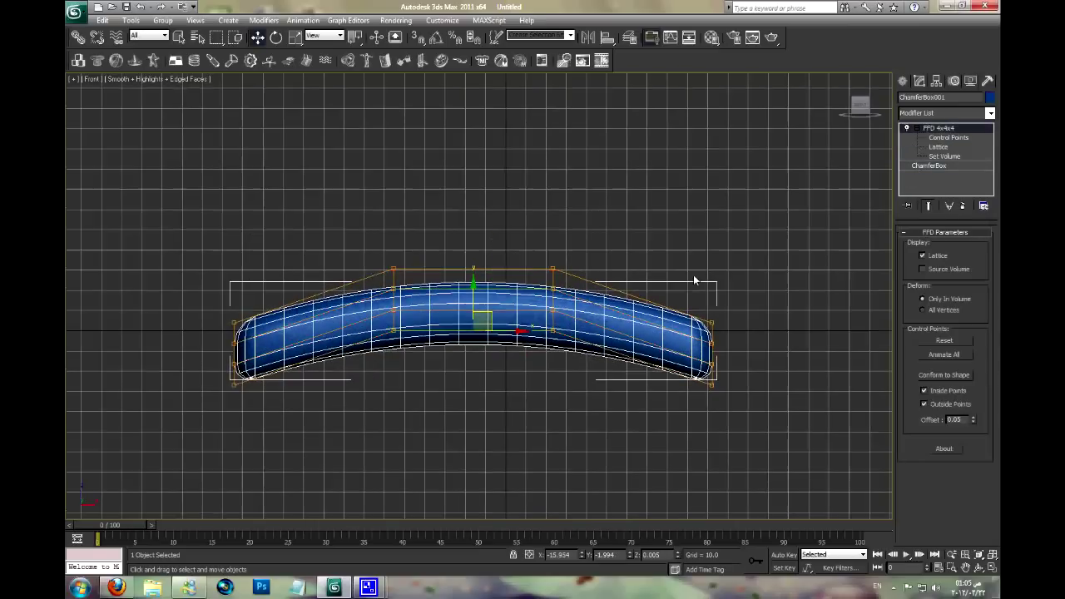
key("p")
middle_click_drag(588, 268, 636, 297, "alt")
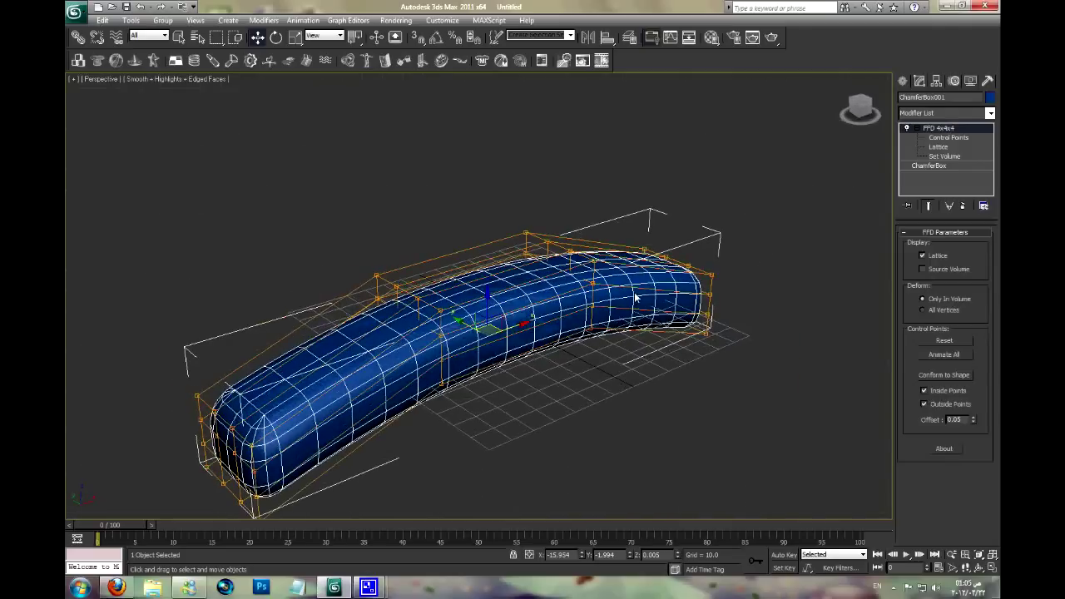
right_click(928, 137)
- Collapse the modifier stack and convert the bar to an Editable Poly
left_click(895, 251)
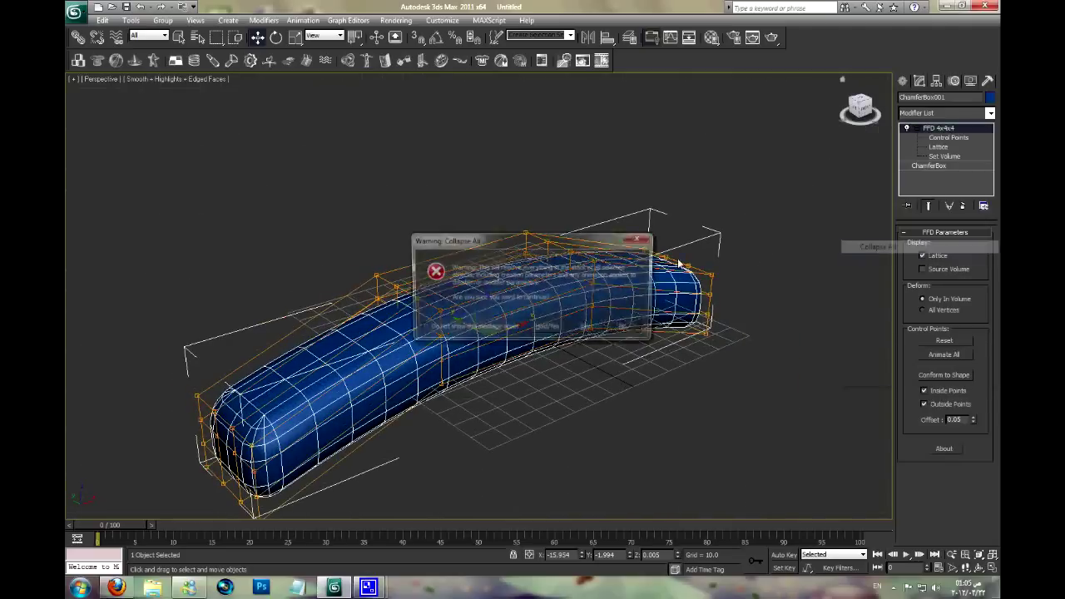
left_click(574, 330)
right_click(919, 136)
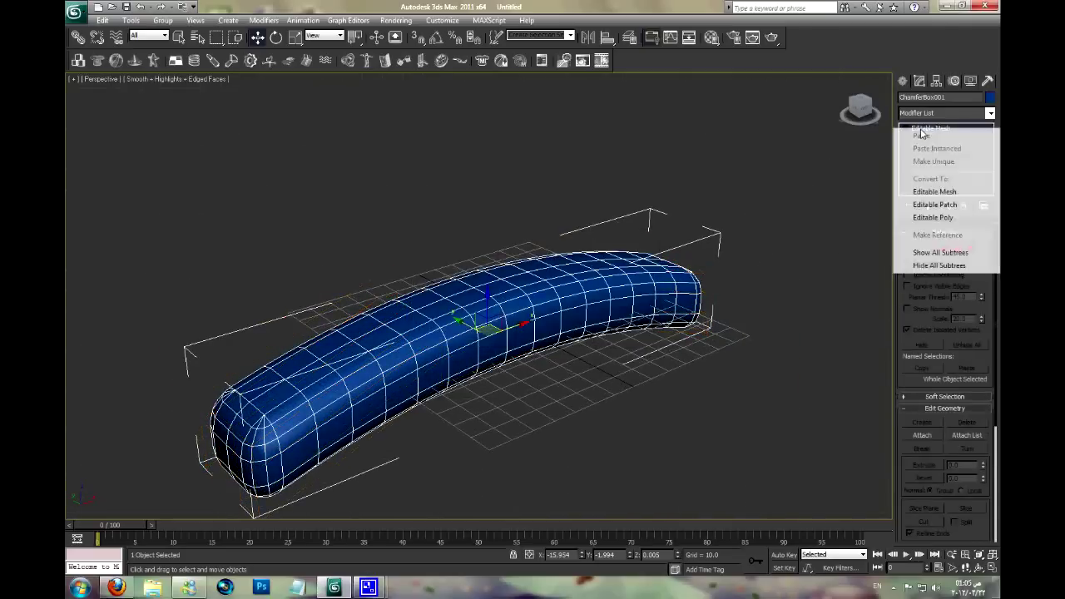
left_click(928, 216)
- Delete the polygons at the bar's left end to open it
middle_click_drag(649, 244, 678, 223)
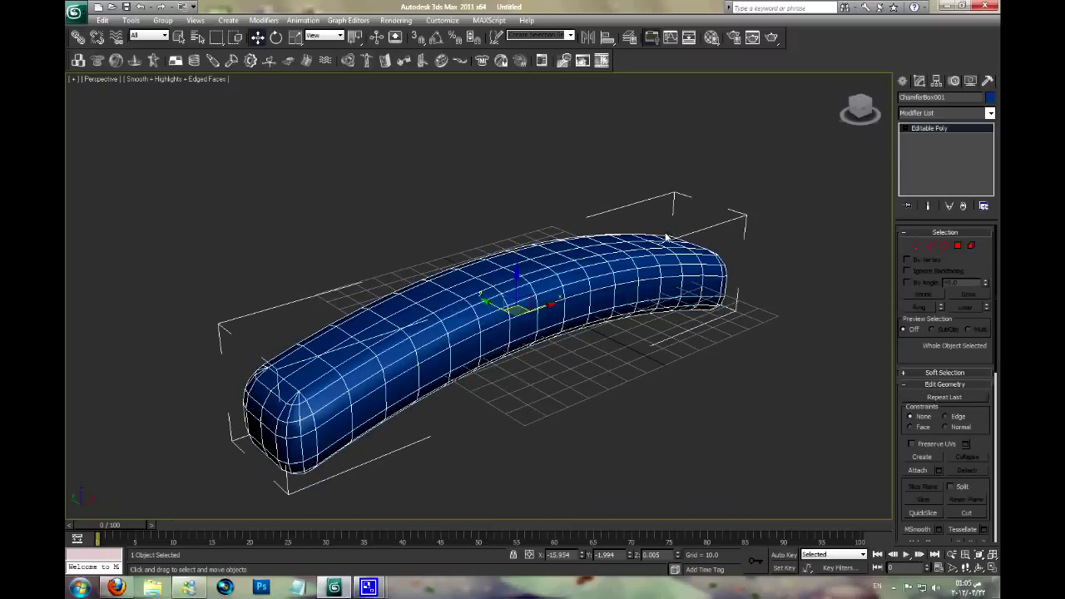
left_click(904, 127)
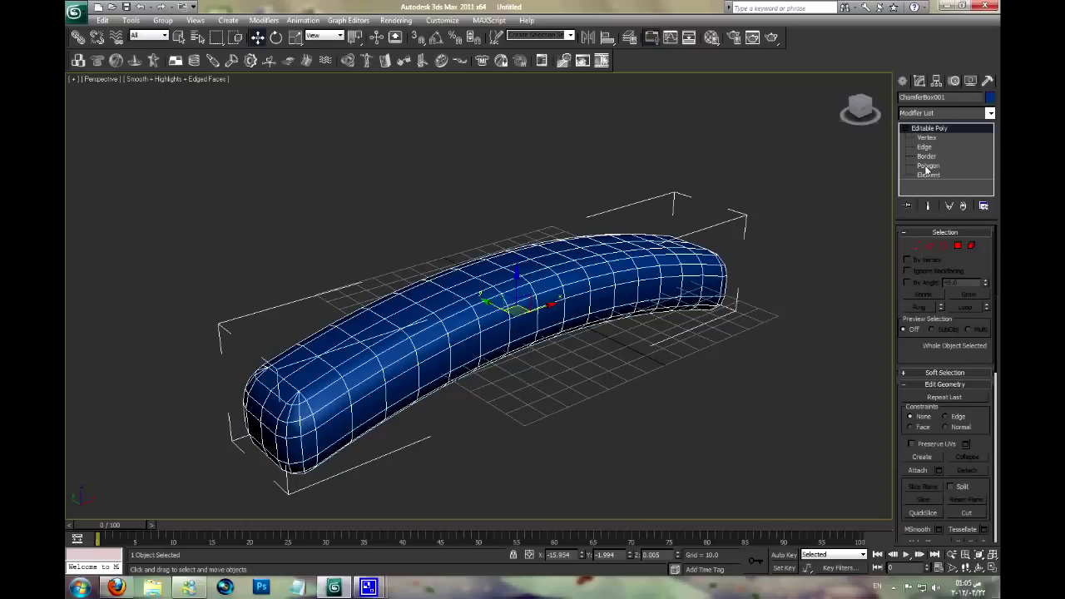
left_click(928, 166)
middle_click_drag(444, 318, 527, 272)
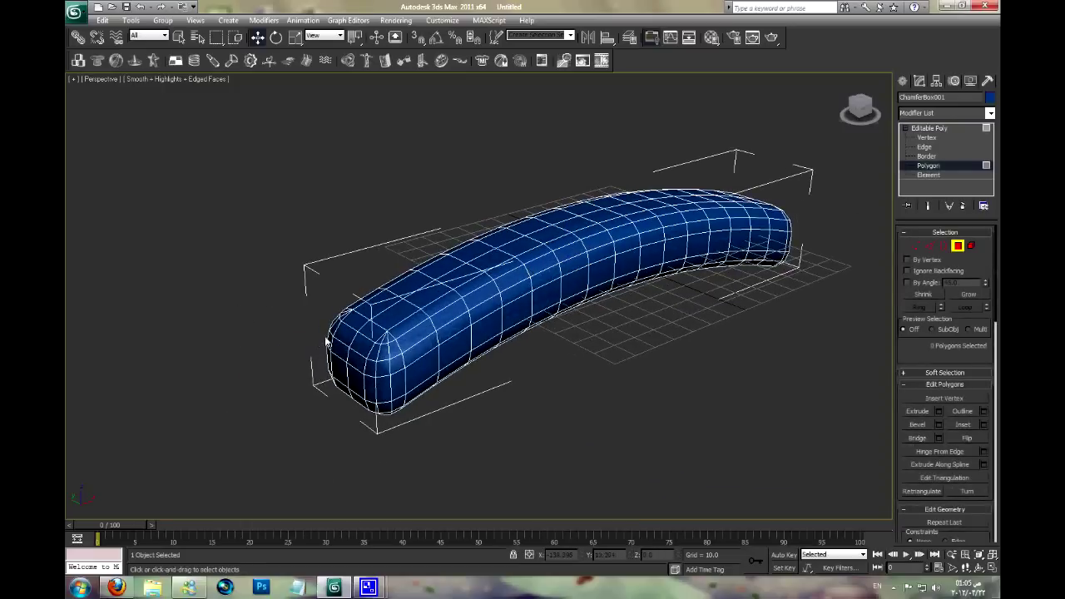
key("f")
middle_click_drag(377, 340, 543, 341)
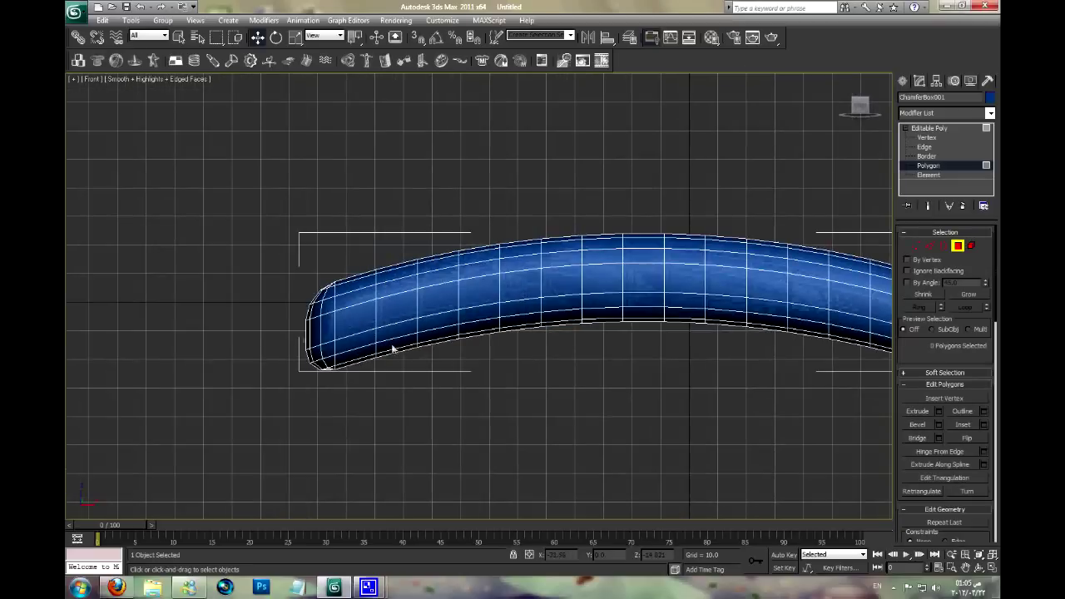
left_click_drag(283, 268, 332, 394)
middle_click_drag(371, 357, 344, 357)
key("Delete")
- Select the open end's border loop and scale the rim
middle_click_drag(361, 304, 428, 333)
left_click(926, 155)
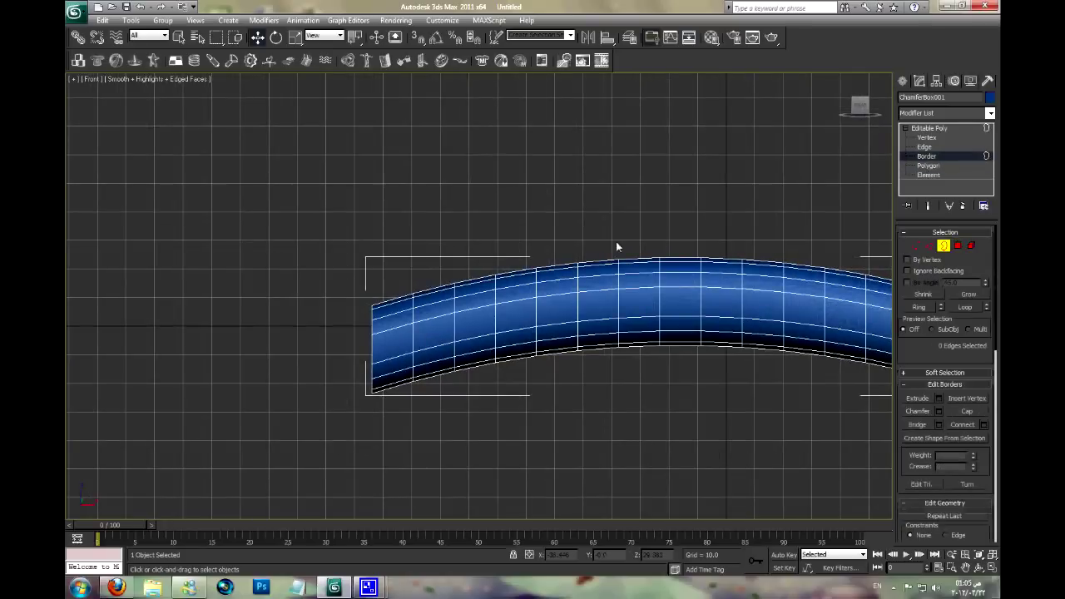
key("p")
scroll(514, 275, "up", 2)
mouse_move(497, 285)
middle_mouse_down("alt")
mouse_move(549, 299)
mouse_move(457, 316)
middle_mouse_up("alt")
scroll(511, 319, "down", 2)
left_click(511, 319)
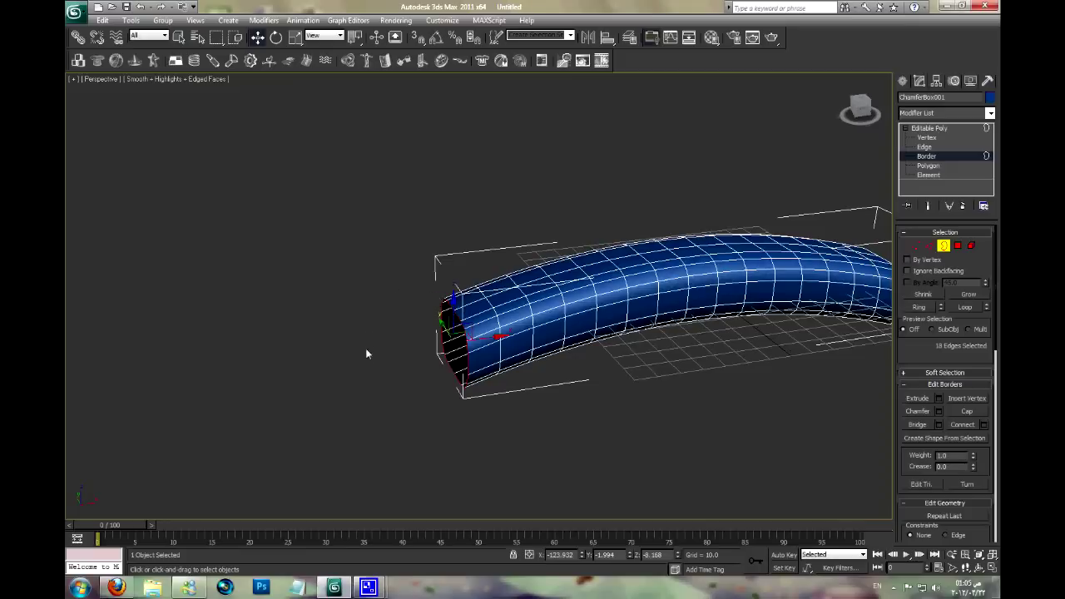
left_click(295, 36)
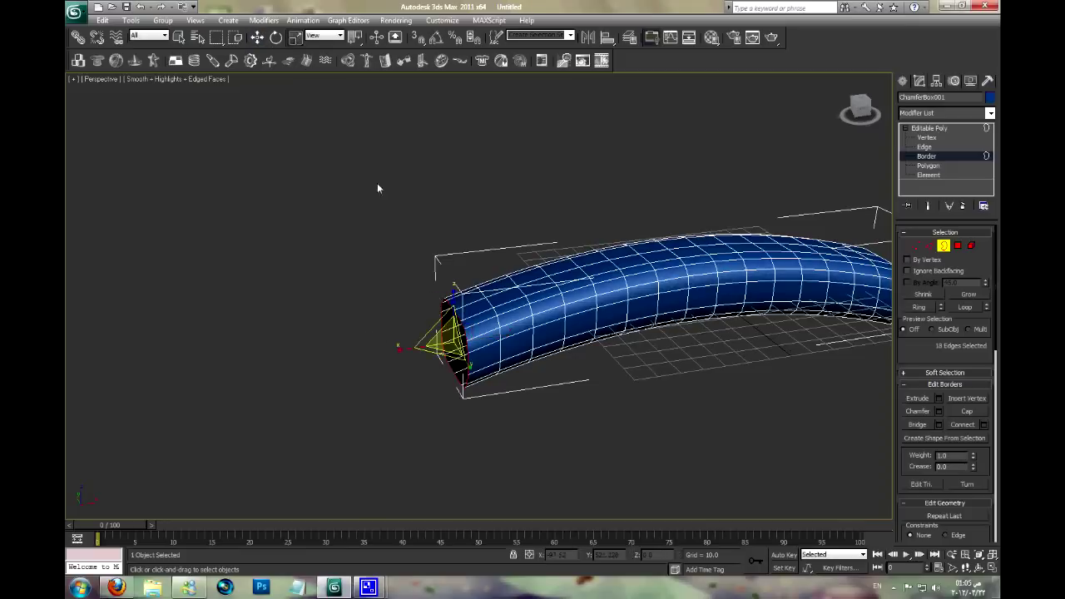
left_click_drag(445, 346, 449, 333)
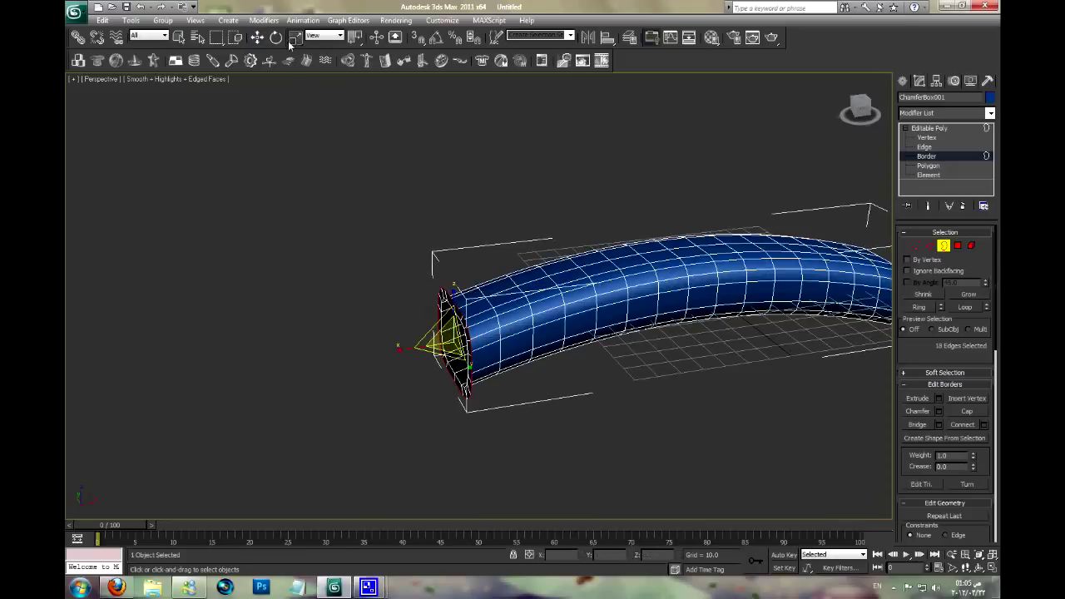
- Shift-move the border outward into a short flared lip, then flatten it in Front view
key("w")
middle_click_drag(497, 345, 476, 336, "alt")
left_click_drag(478, 339, 456, 343, "shift")
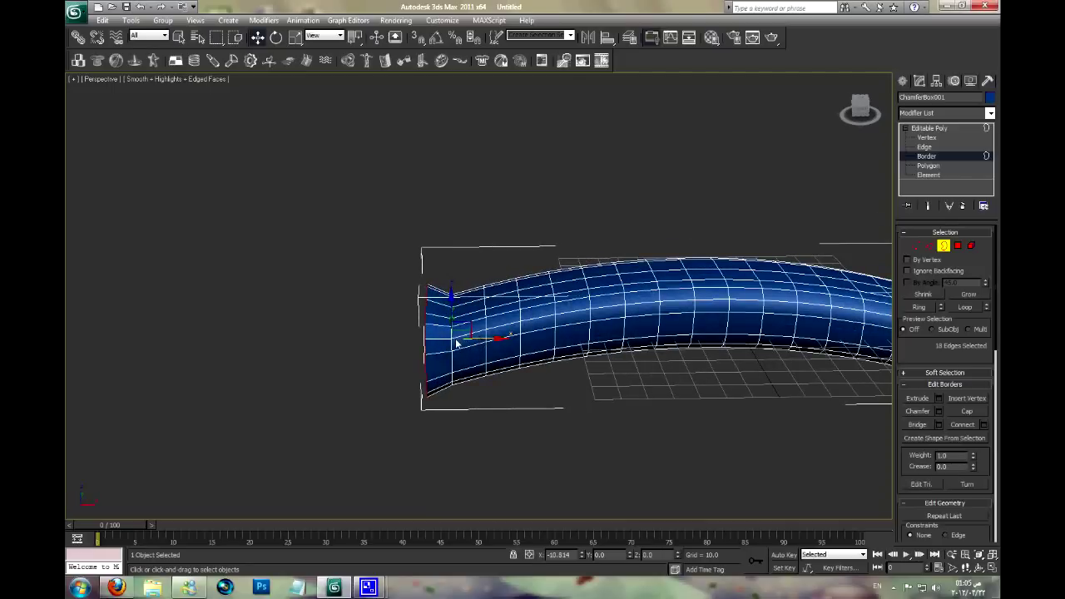
key("f")
scroll(466, 333, "up", 3)
scroll(491, 312, "up", 2)
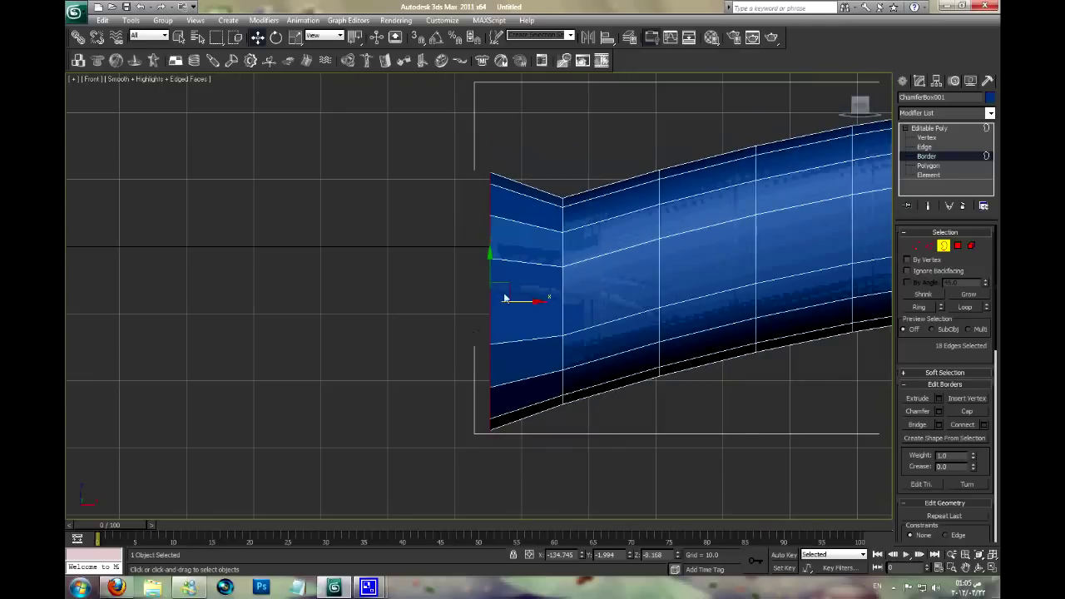
left_click_drag(505, 298, 500, 321)
mouse_move(548, 294)
middle_mouse_down()
mouse_move(488, 308)
mouse_move(535, 309)
mouse_move(529, 333)
mouse_move(490, 340)
mouse_move(487, 329)
mouse_move(549, 299)
middle_mouse_up()
scroll(499, 301, "down", 2)
key("p")
- Draw a capsule in Top view at the bar's open end
left_click(940, 128)
left_click(903, 81)
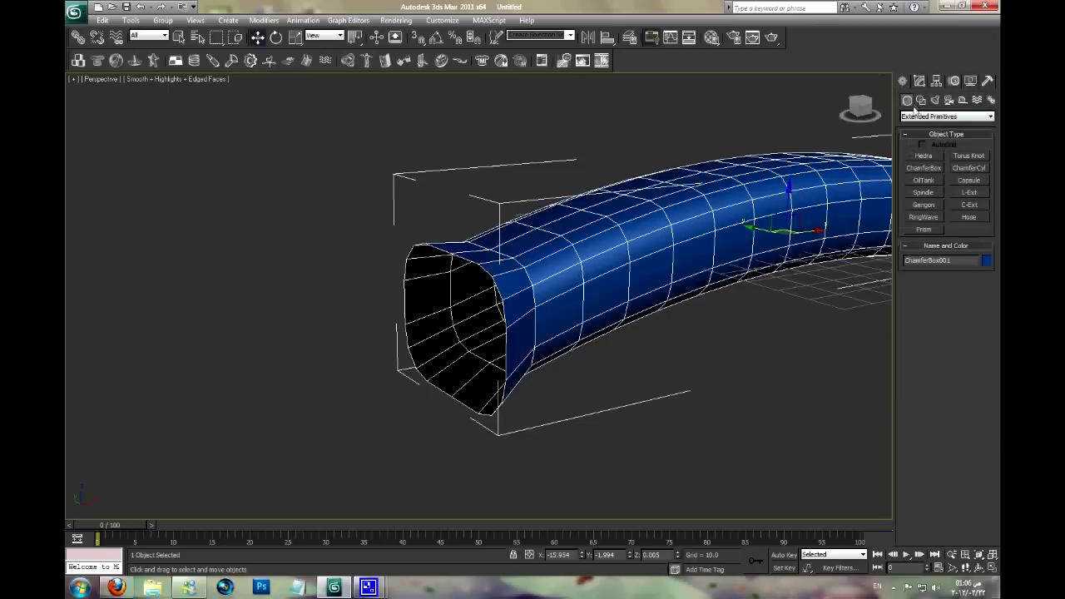
left_click(957, 180)
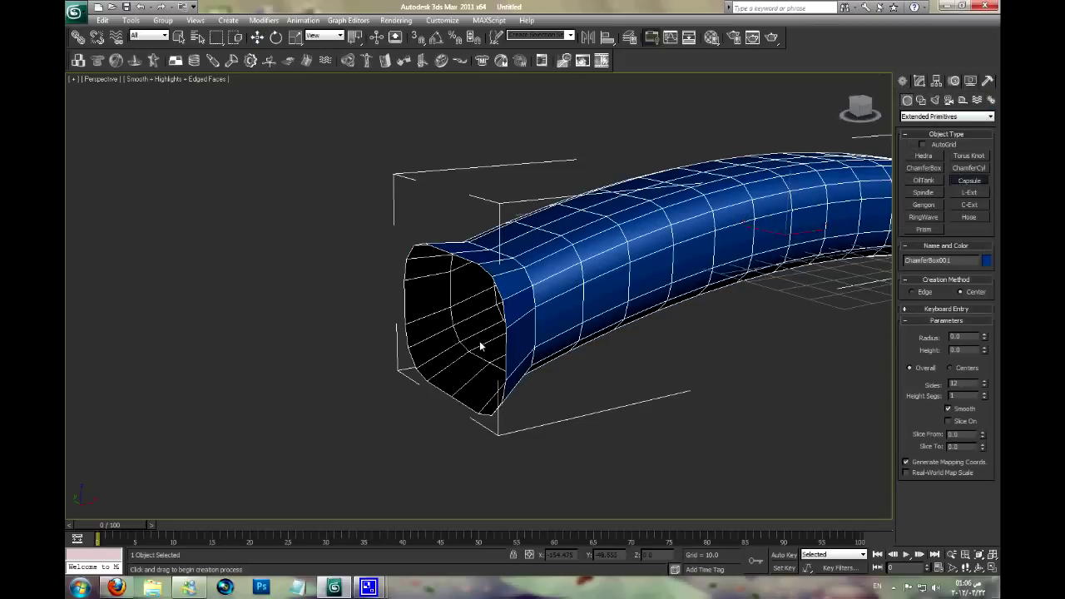
key("t")
middle_click_drag(492, 326, 741, 328)
left_click_drag(365, 300, 405, 389)
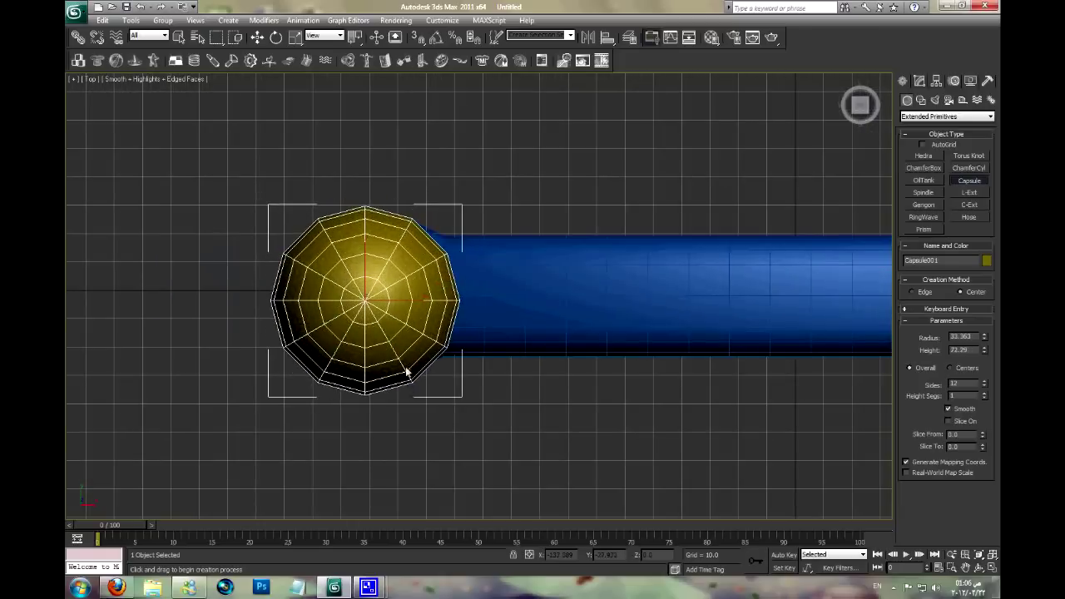
- Move the capsule down beside the bar's open end in Front view
key("f")
scroll(474, 274, "down", 2)
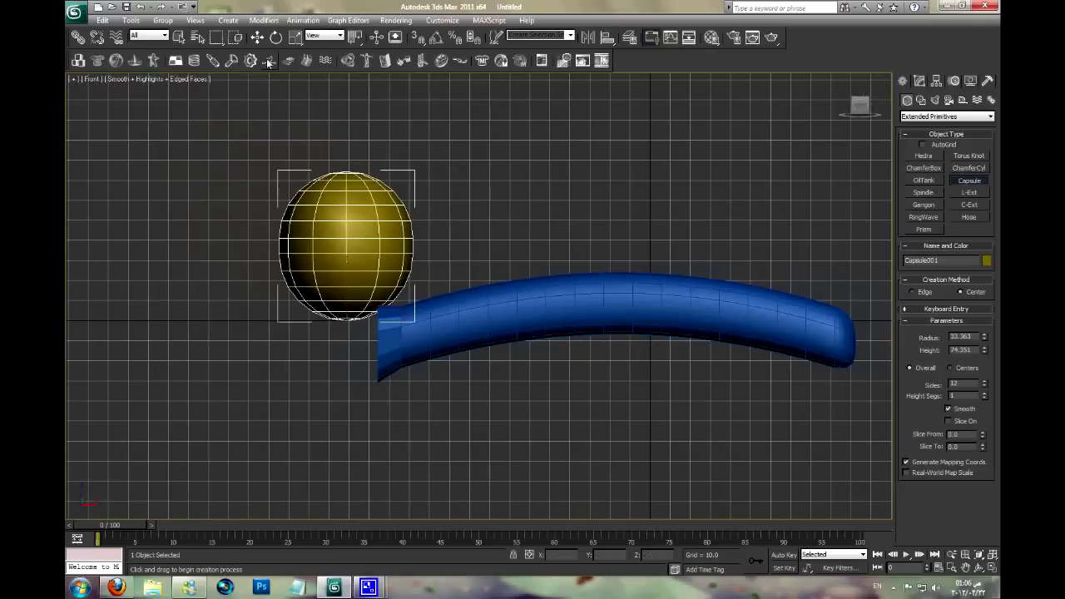
left_click(251, 37)
left_click_drag(366, 310, 356, 428)
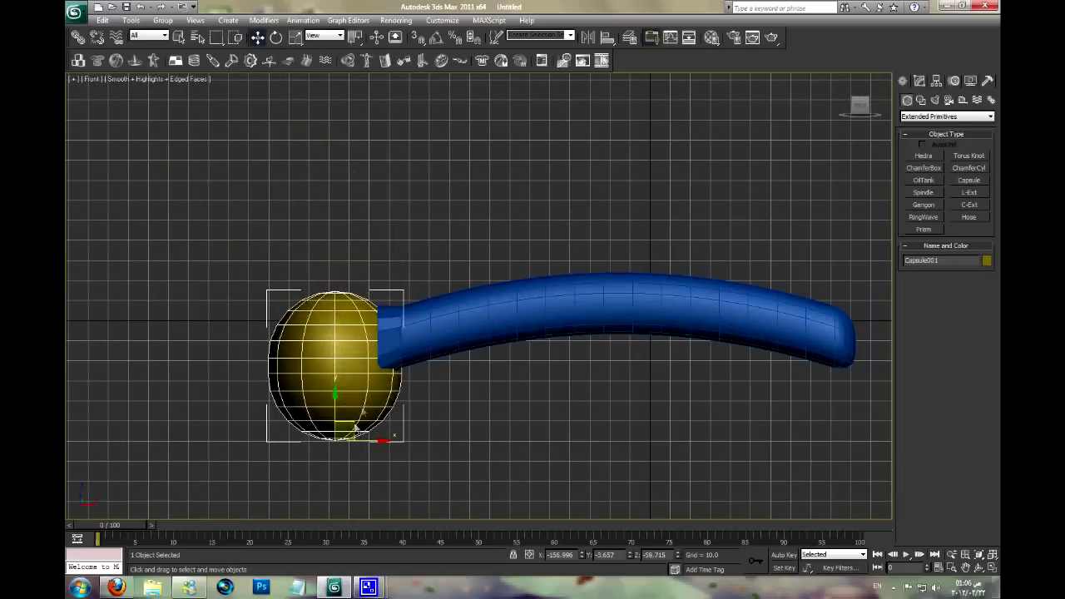
scroll(458, 298, "up", 1)
scroll(458, 298, "up", 1)
scroll(431, 296, "down", 2)
key("z")
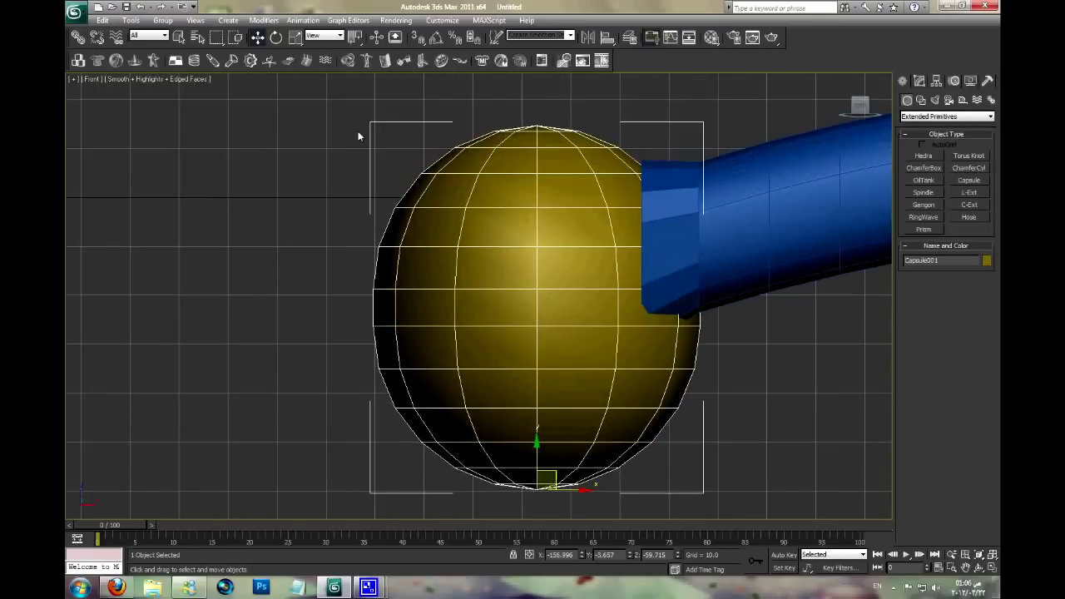
- Squash the capsule to 75% height and raise it against the bar's end
key("r")
key("r")
left_click_drag(488, 416, 492, 426)
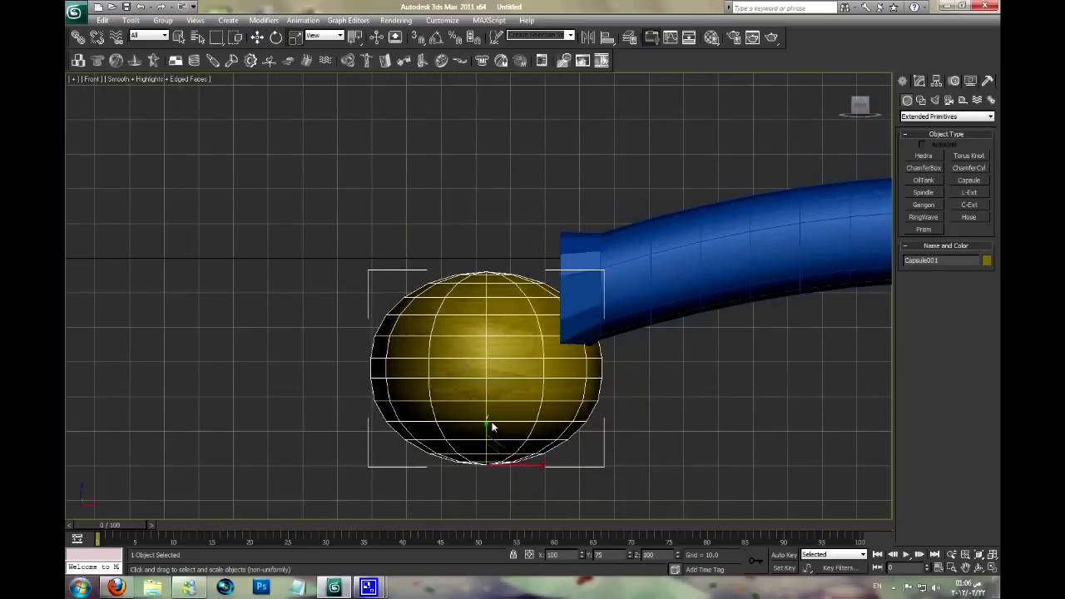
left_click(259, 39)
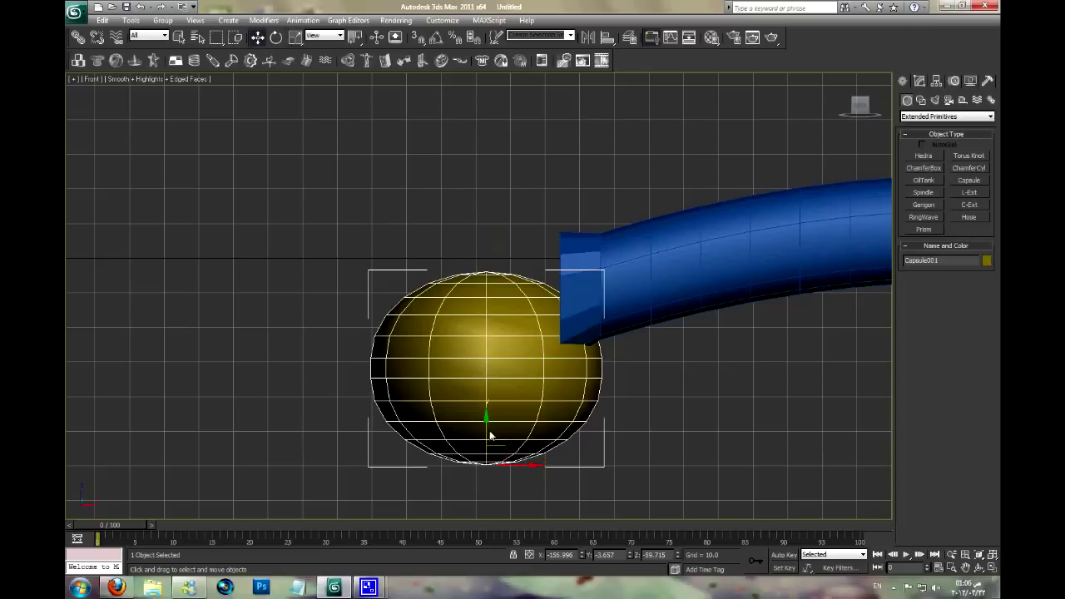
left_click_drag(490, 435, 481, 351)
middle_click_drag(499, 323, 445, 337)
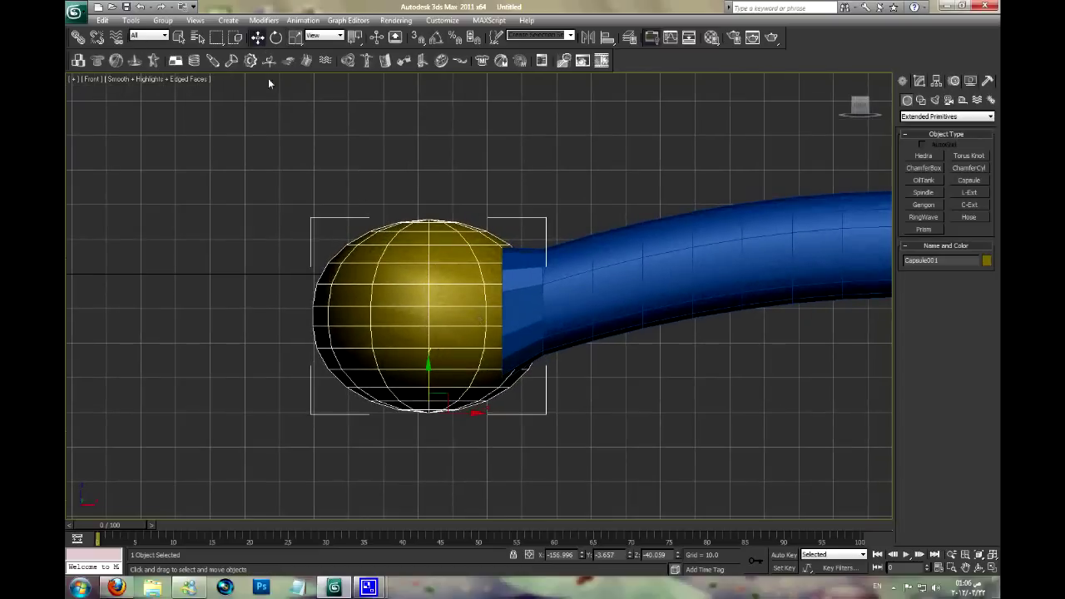
- Convert the capsule to editable poly and chamfer a horizontal edge loop by 2.204 with 3 segments
right_click(434, 318)
mouse_move(456, 425)
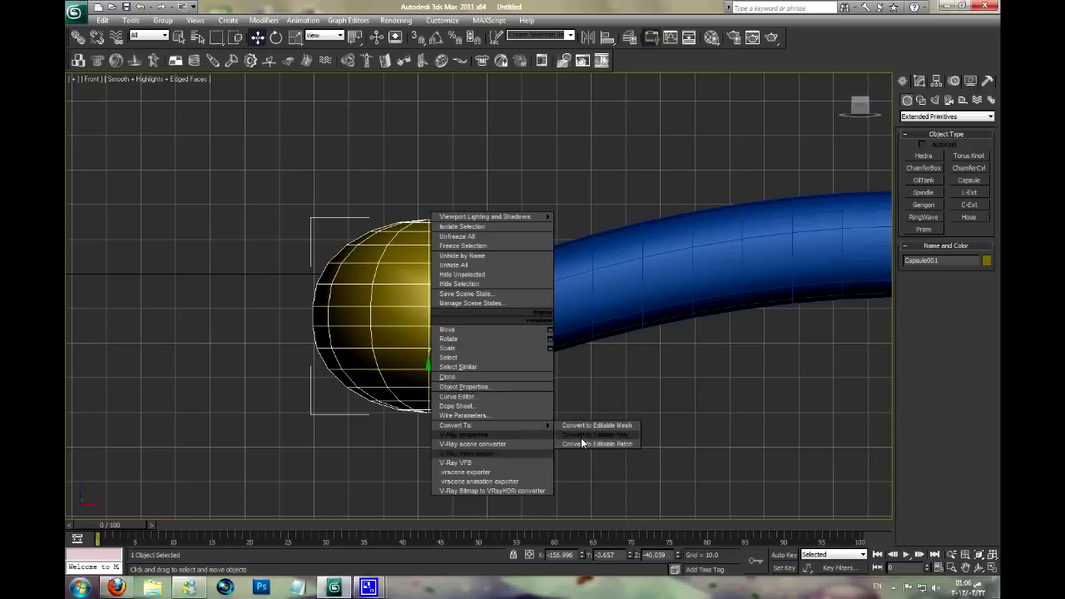
left_click(583, 435)
mouse_move(445, 399)
left_mouse_down()
mouse_move(404, 416)
mouse_move(416, 413)
left_mouse_up()
left_click(905, 129)
left_click(924, 148)
left_click(411, 364)
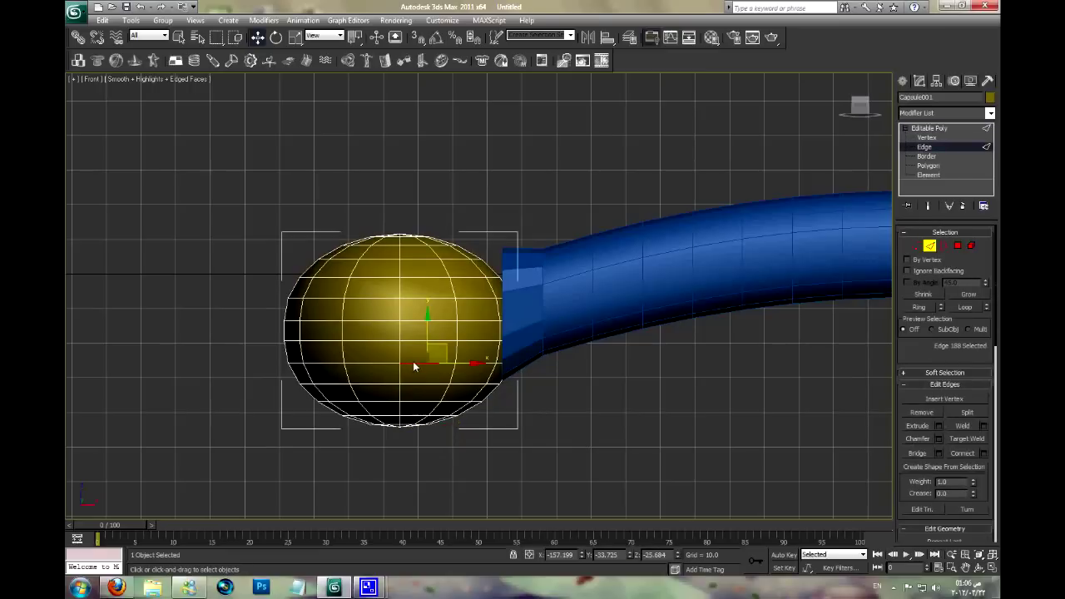
left_click(966, 307)
left_click(984, 453)
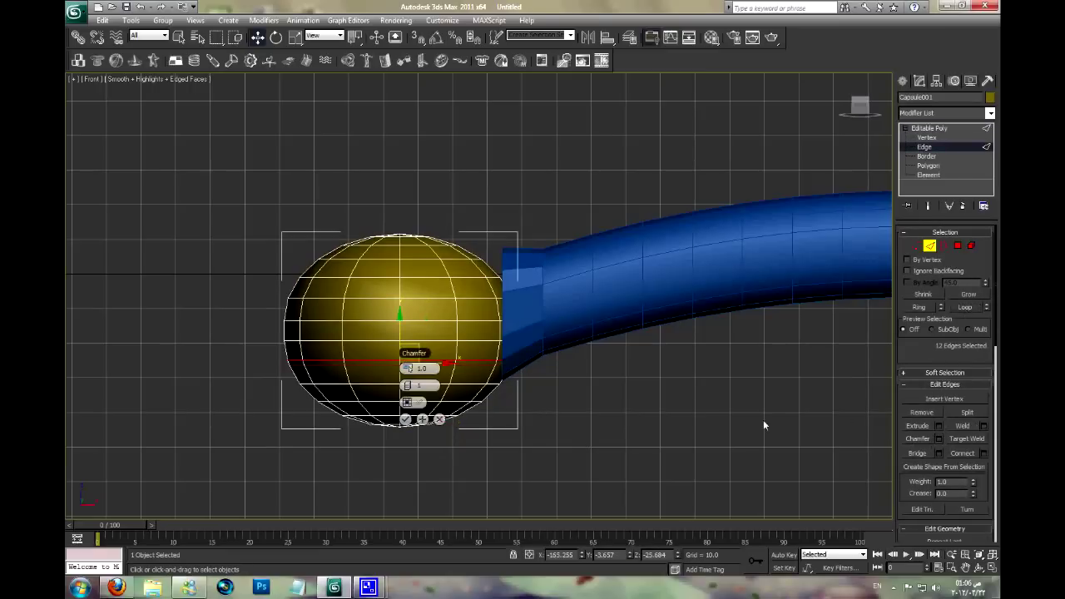
left_click_drag(420, 388, 405, 405)
left_click(405, 418)
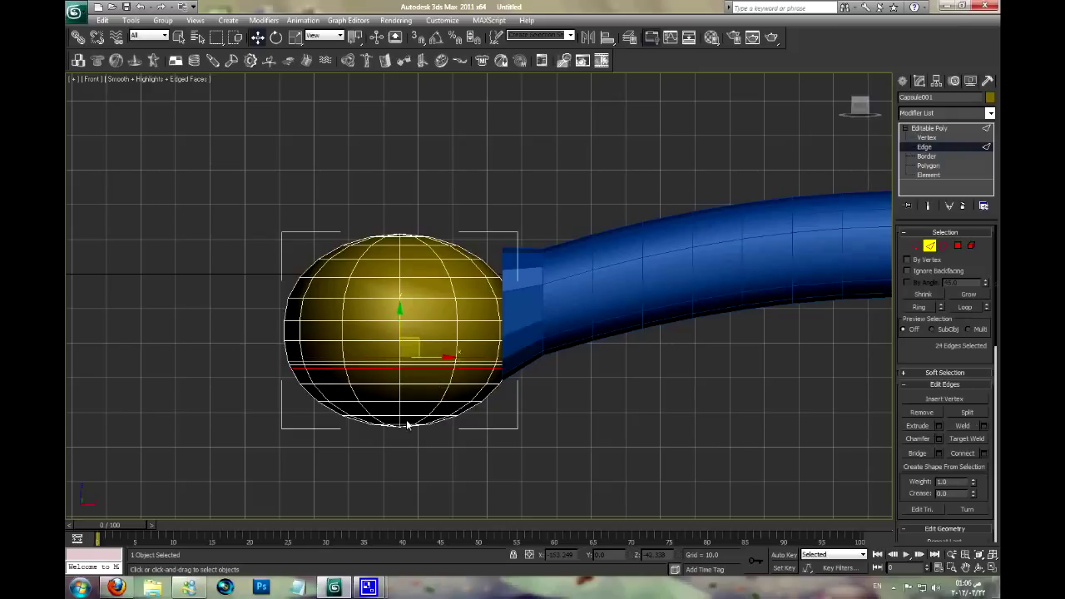
- Loop two edges of the new band and chamfer them by 1.191
left_click(414, 364)
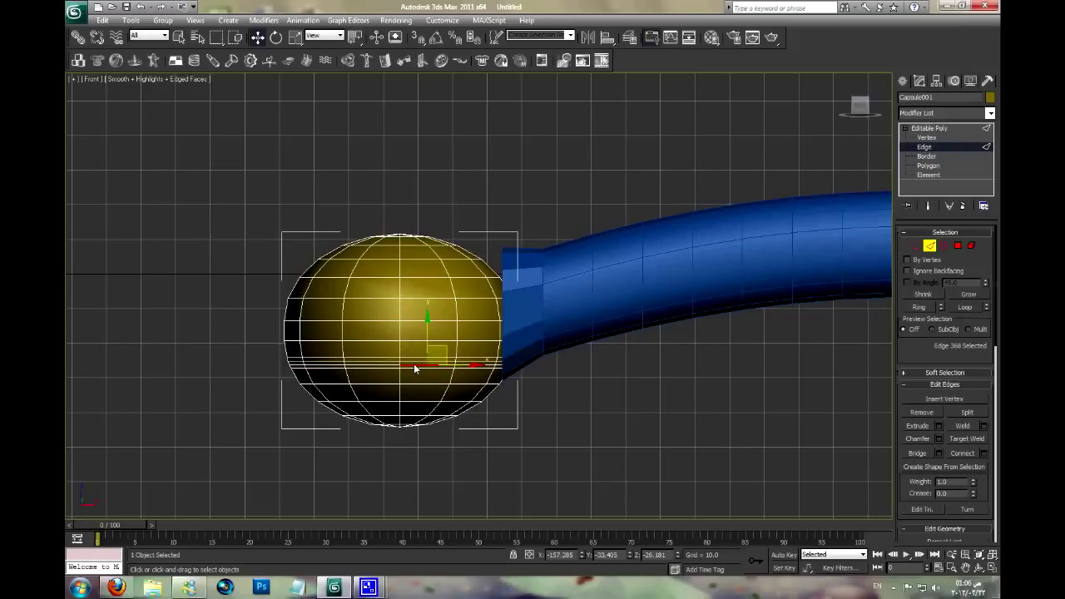
left_click(409, 364, "ctrl")
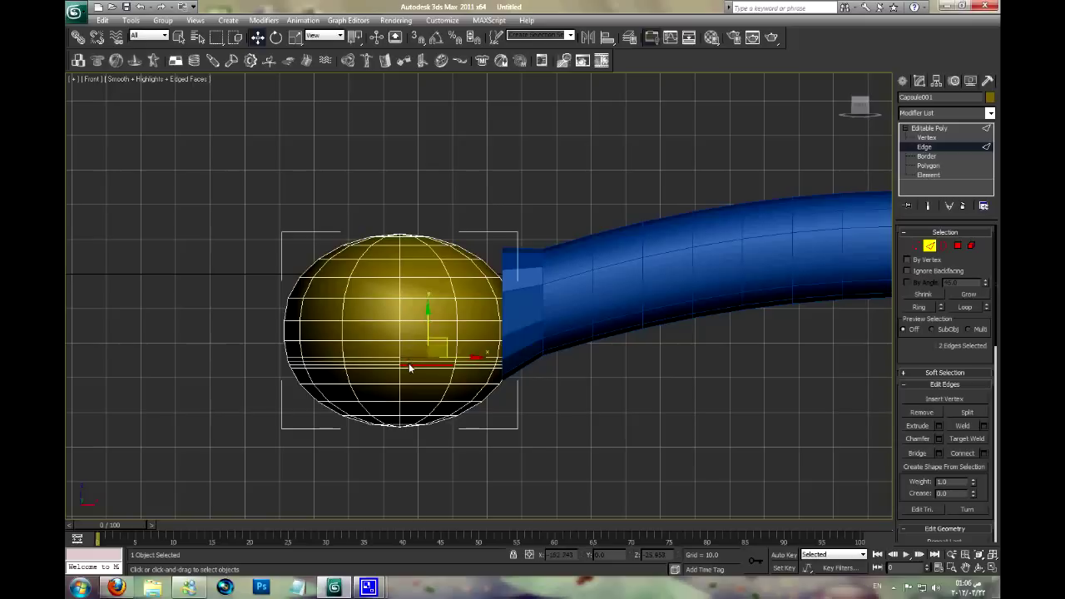
left_click(938, 439)
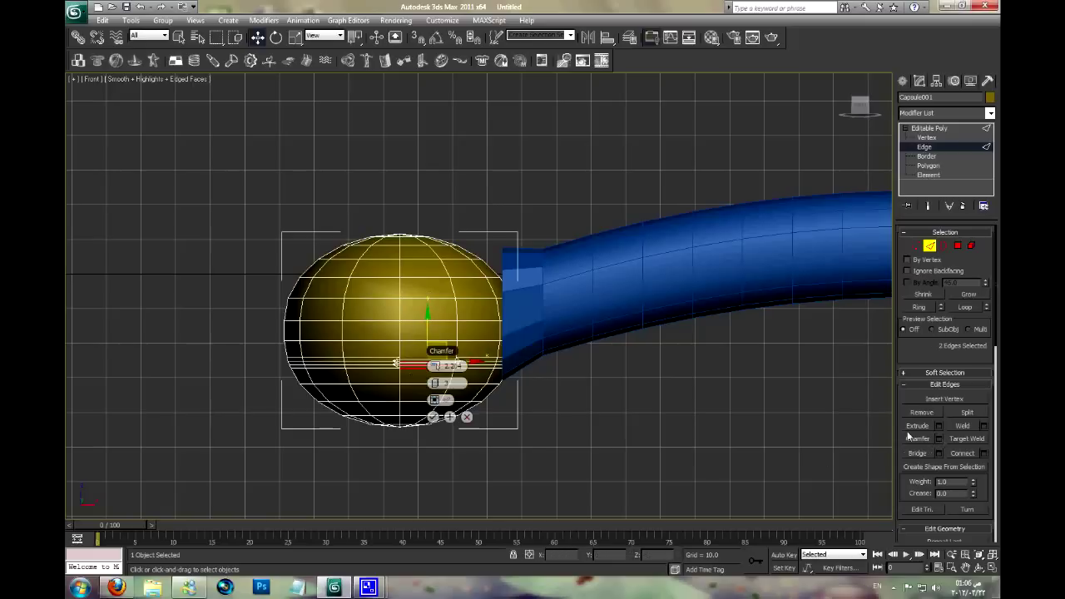
left_click(465, 419)
scroll(500, 343, "up", 2)
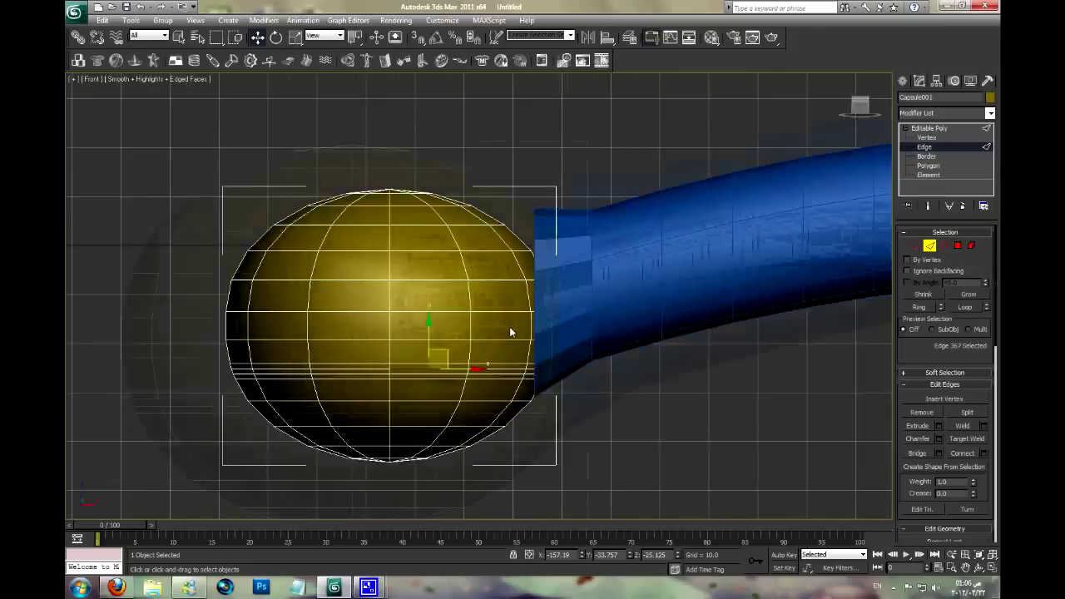
scroll(509, 326, "up", 2)
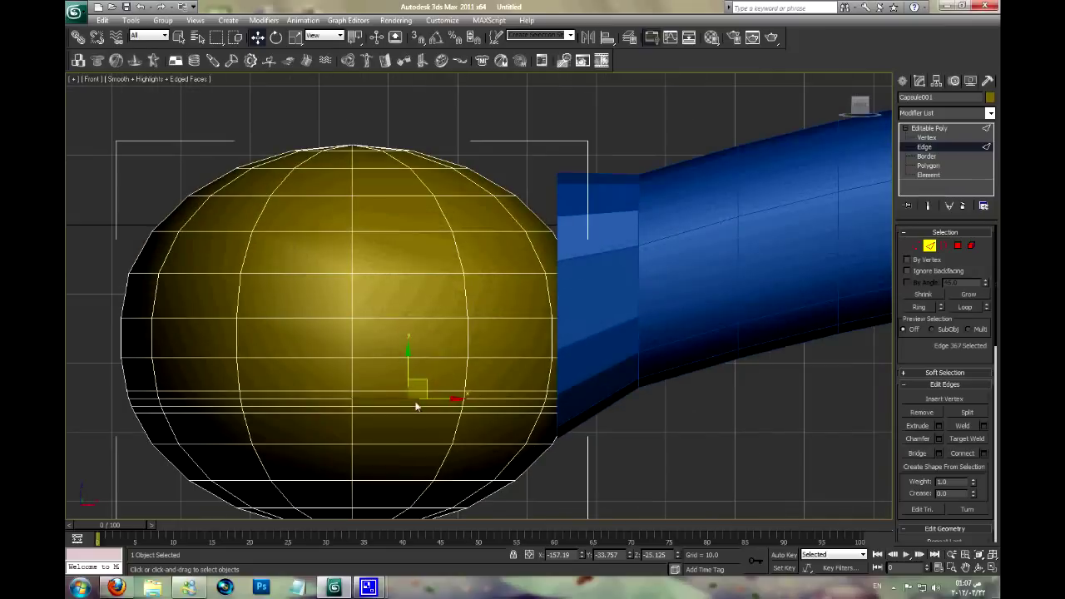
left_click(963, 307)
left_click(938, 439)
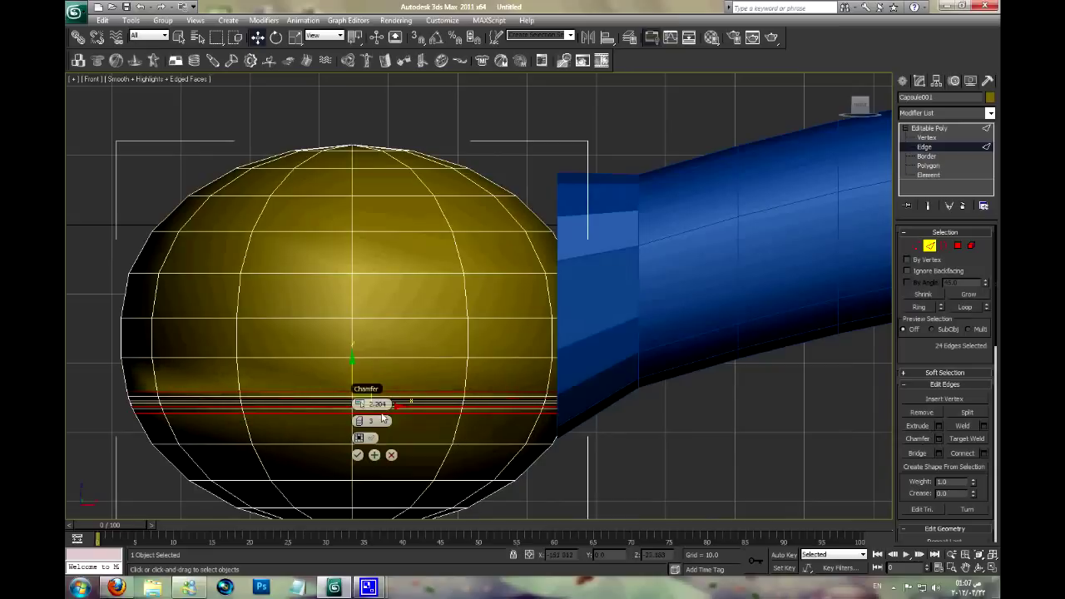
mouse_move(360, 405)
left_click_drag(357, 406, 357, 416)
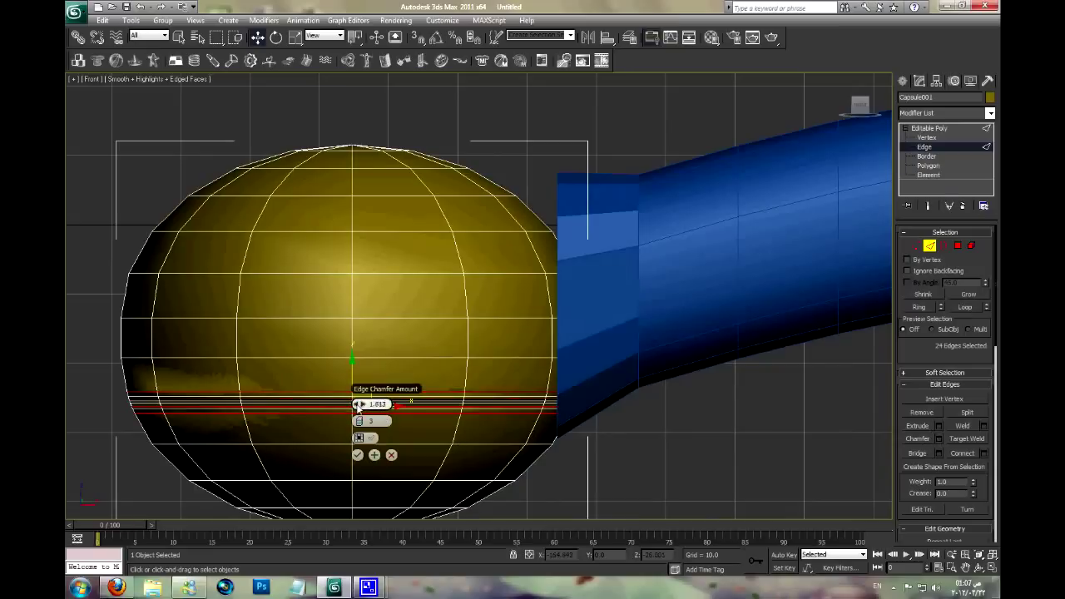
left_click(358, 454)
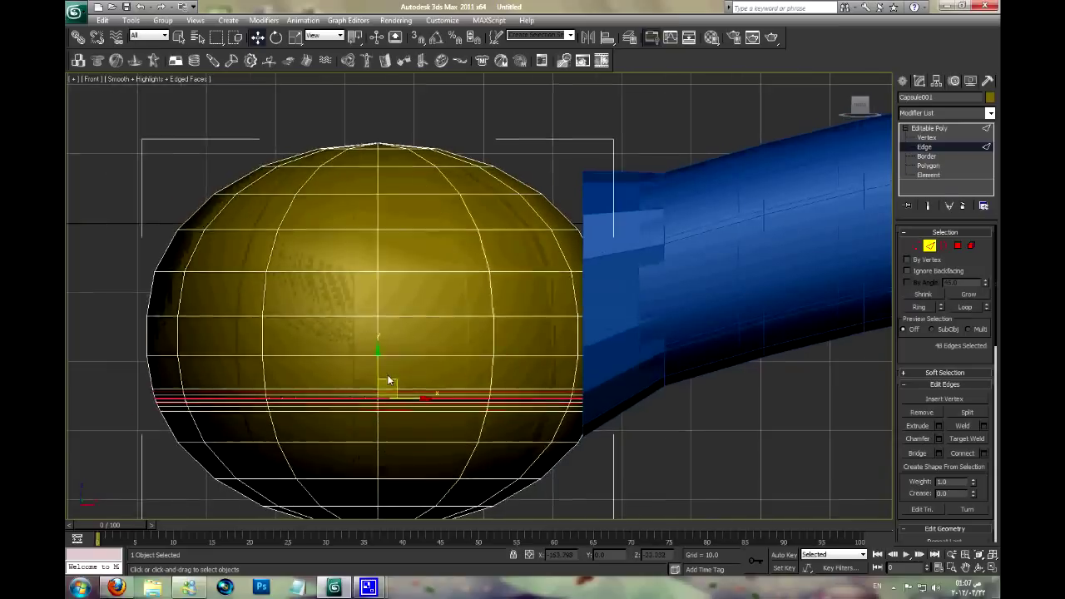
- In Perspective, chamfer one band loop by 0.37 with 2 segments
scroll(464, 314, "up", 2)
scroll(463, 315, "up", 2)
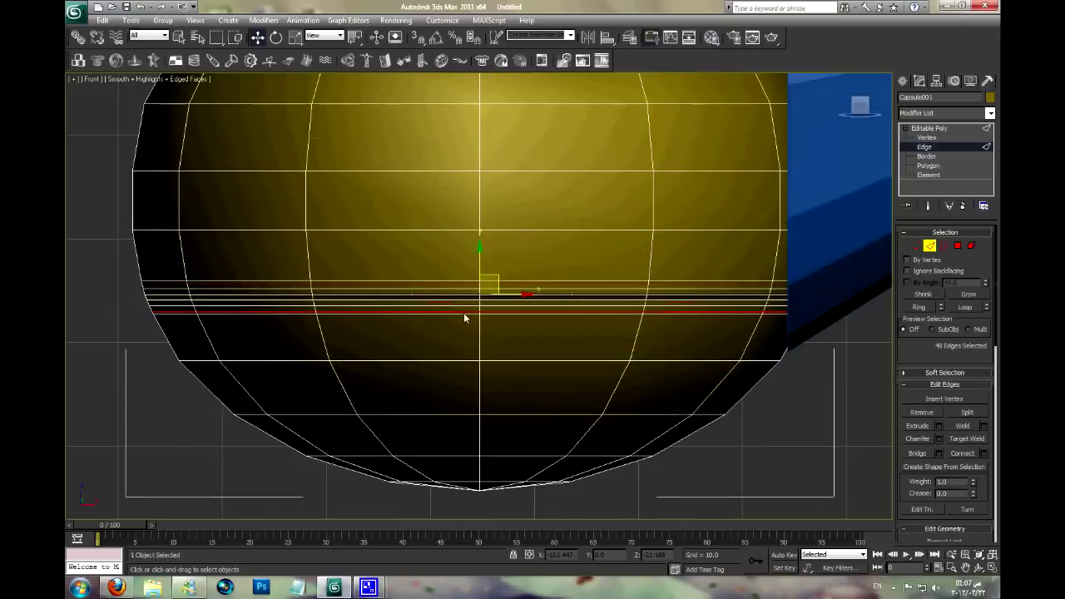
scroll(458, 328, "up", 2)
key("p")
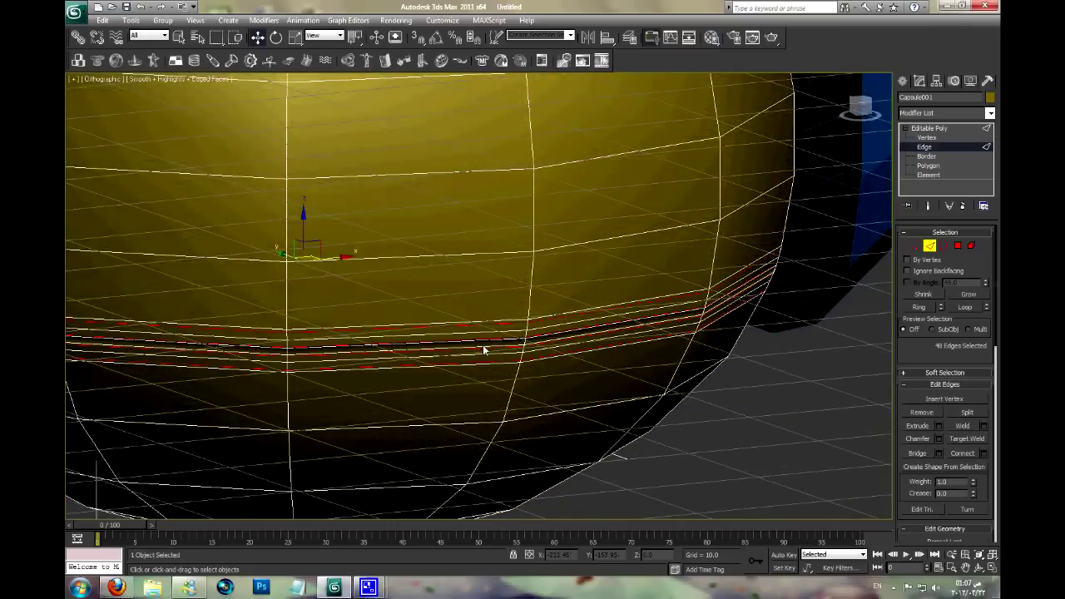
scroll(485, 352, "up", 2)
scroll(508, 347, "down", 1)
scroll(501, 324, "down", 2)
scroll(501, 303, "down", 3)
middle_click_drag(501, 304, 486, 343, "alt")
double_click(494, 321)
scroll(485, 344, "up", 3)
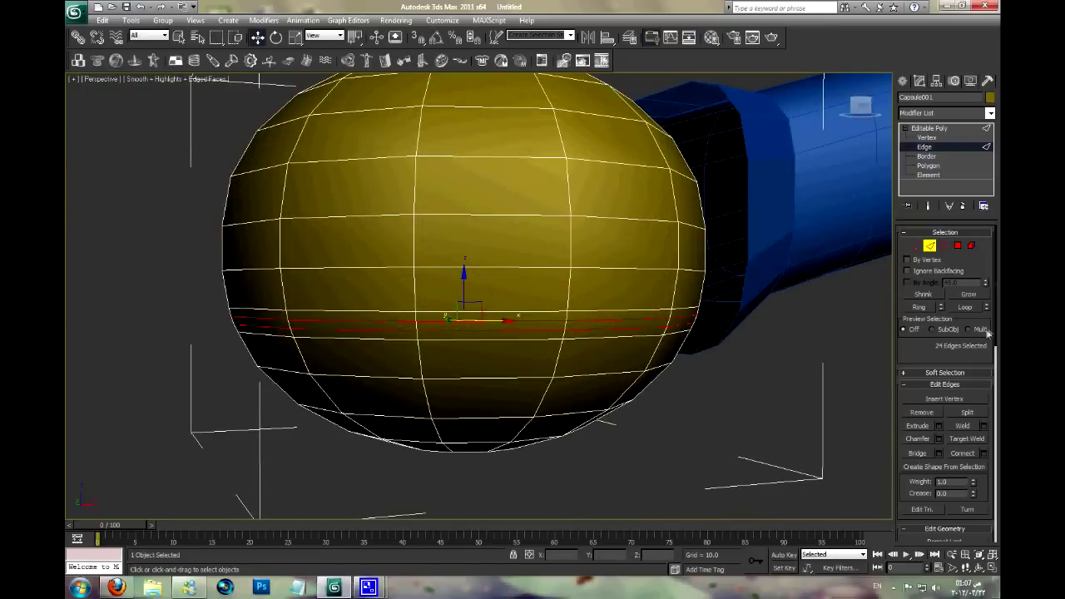
left_click(961, 452, "shift")
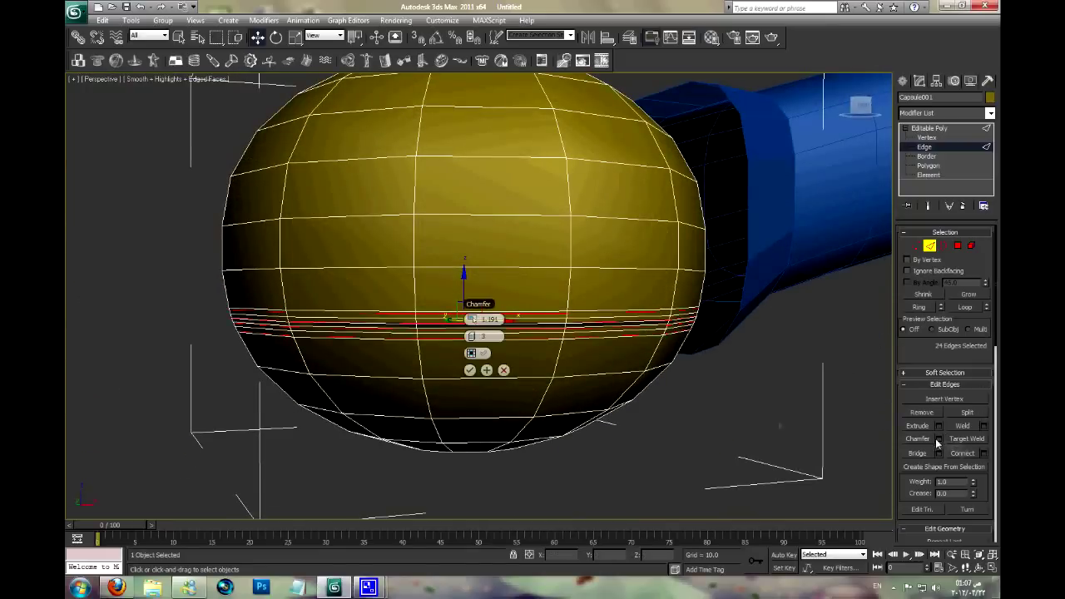
left_click(470, 336)
left_click_drag(473, 320, 466, 325)
left_click(469, 370)
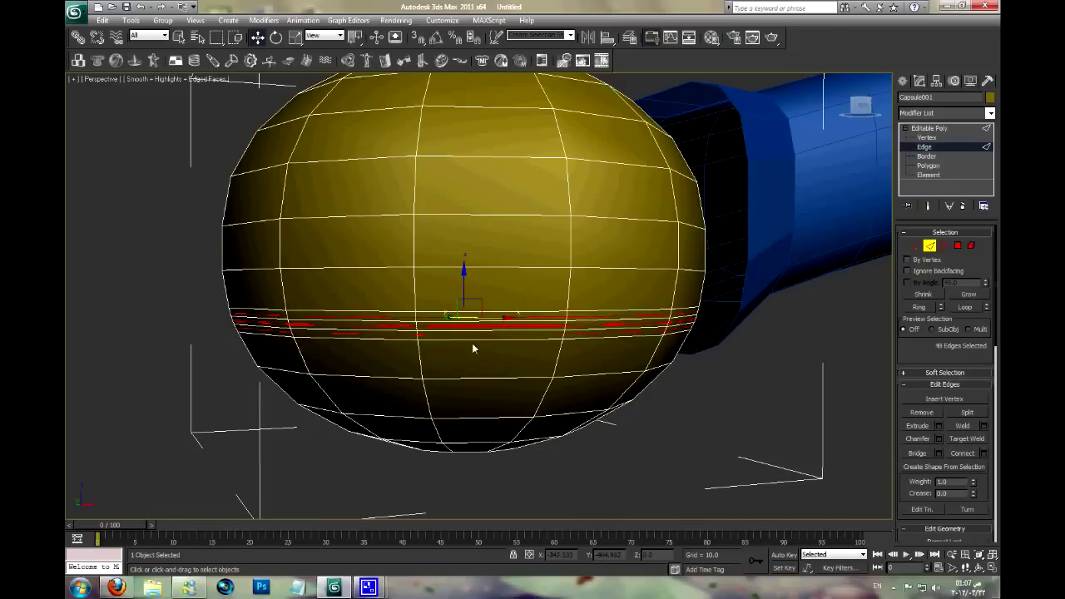
- Scale two adjacent edge loops slightly inward to form a groove, then clear the selection
left_click(472, 327)
left_click(481, 332, "ctrl")
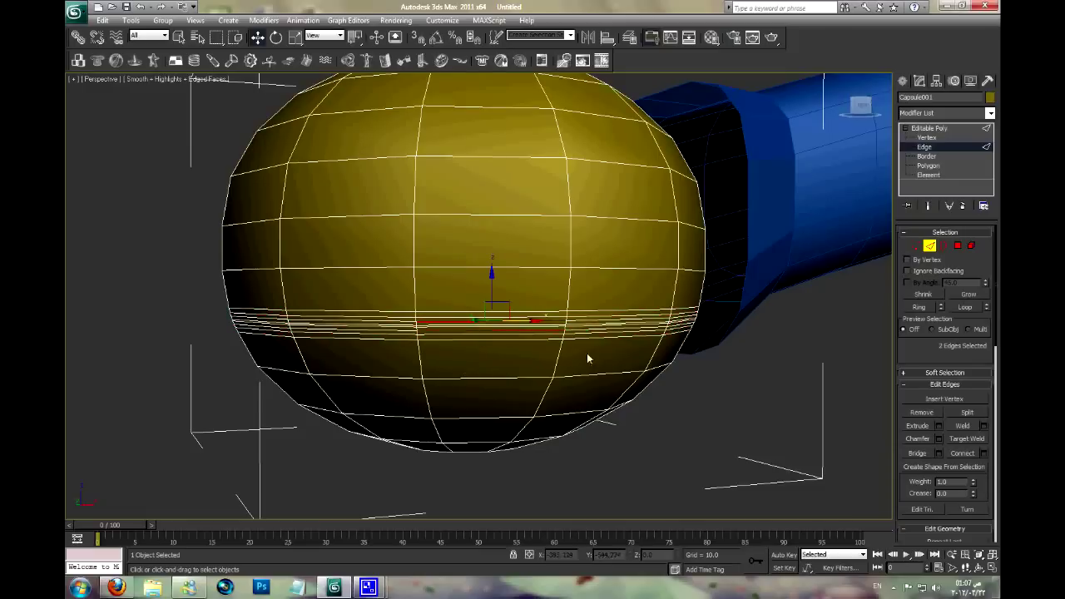
left_click(970, 311)
middle_click_drag(575, 376, 500, 333, "alt")
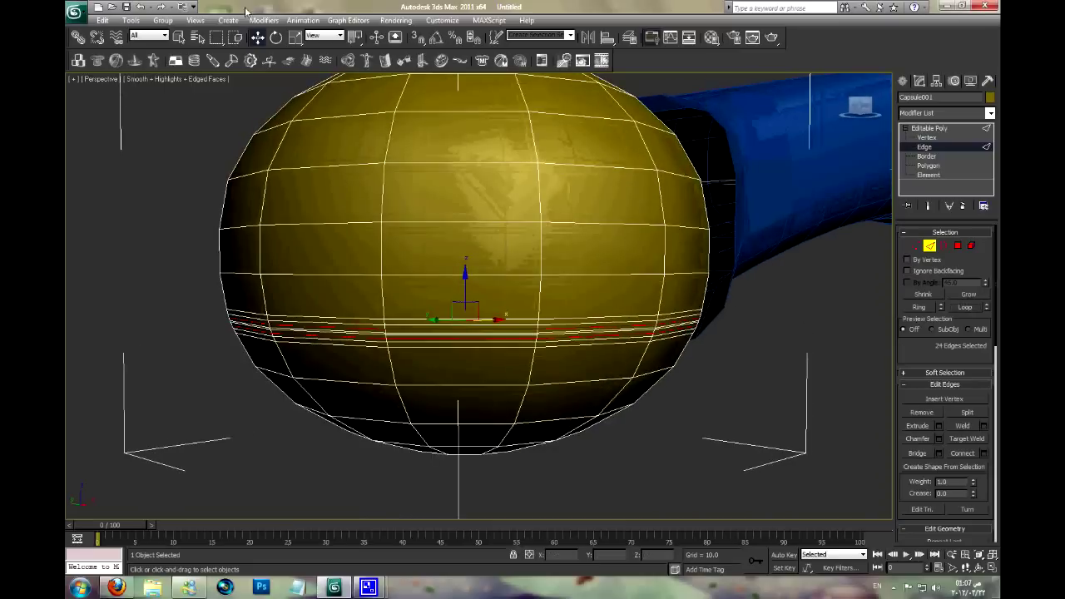
left_click_drag(455, 308, 470, 319)
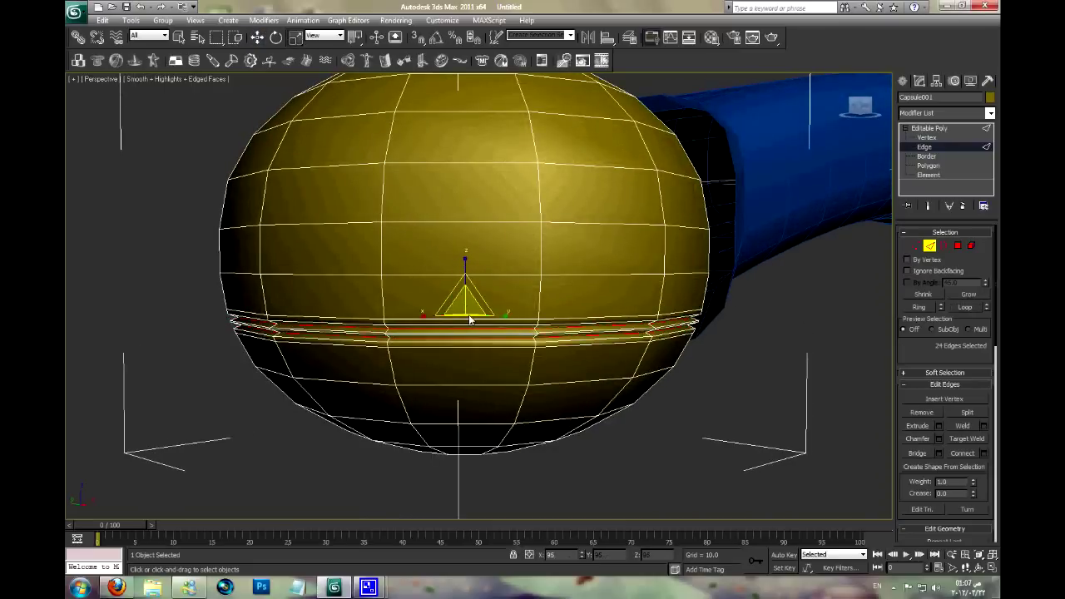
left_click(714, 425)
key("F4")
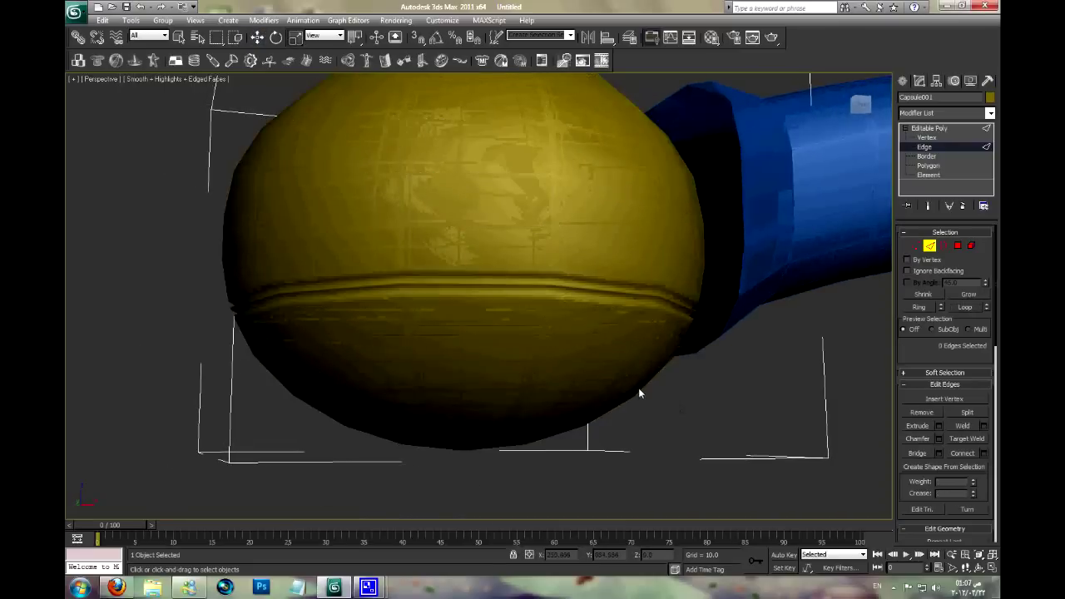
- In Polygon mode, select a polygon near the outer end of the yellow bulb
scroll(638, 387, "down", 2)
mouse_move(599, 395)
middle_mouse_down("alt")
mouse_move(543, 406)
mouse_move(613, 435)
mouse_move(721, 359)
mouse_move(649, 319)
mouse_move(850, 228)
middle_mouse_up("alt")
key("4")
left_click(470, 308)
mouse_move(480, 326)
middle_mouse_down("alt")
mouse_move(471, 342)
mouse_move(500, 362)
middle_mouse_up("alt")
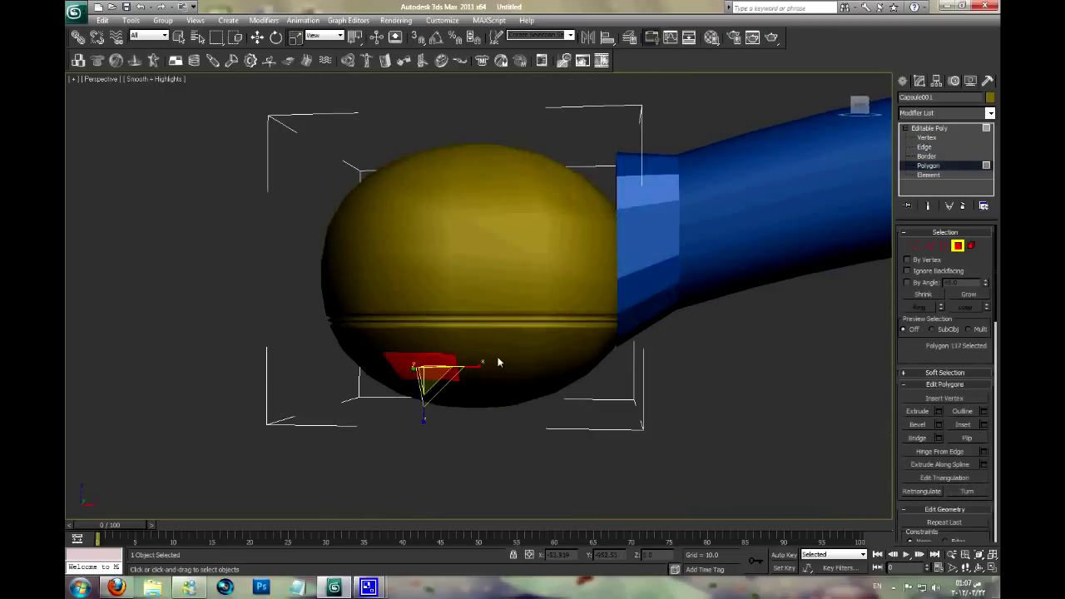
middle_click_drag(518, 384, 483, 282, "alt")
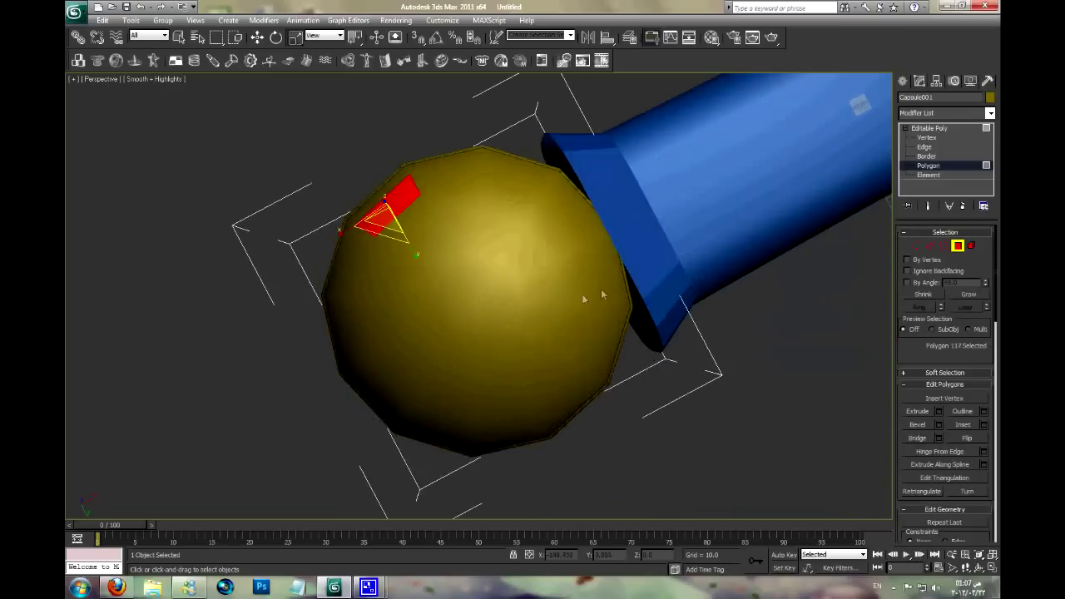
key("F4")
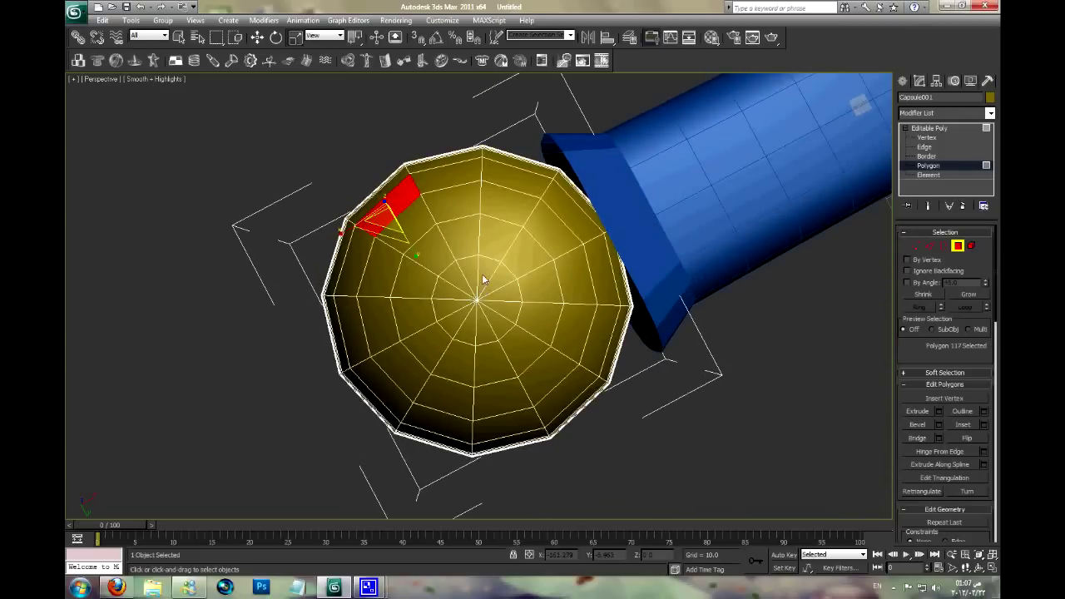
left_click(483, 281)
- Grow the end-cap polygon selection to 24 polygons
left_click(925, 138)
scroll(524, 297, "up", 3)
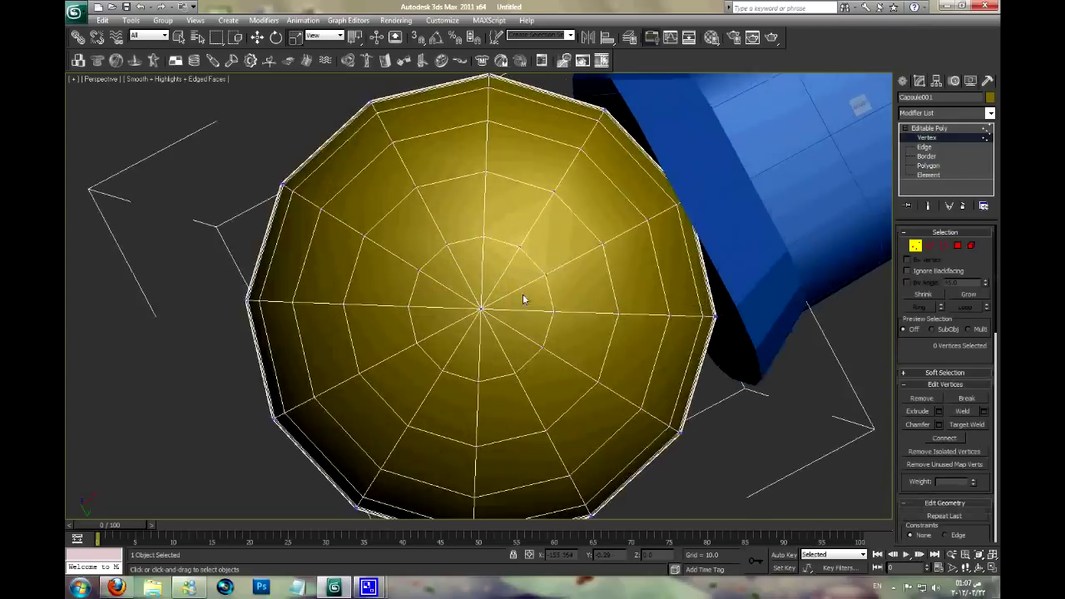
scroll(482, 321, "up", 2)
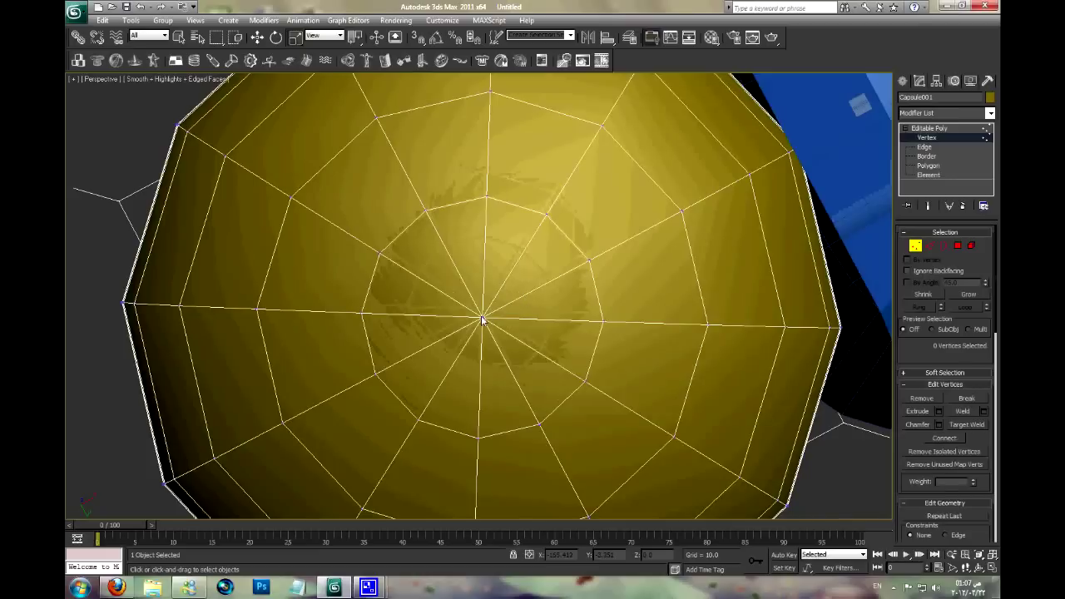
left_click(957, 245)
scroll(585, 361, "down", 3)
mouse_move(516, 306)
middle_mouse_down("alt")
mouse_move(547, 366)
mouse_move(551, 338)
mouse_move(513, 352)
mouse_move(701, 293)
middle_mouse_up("alt")
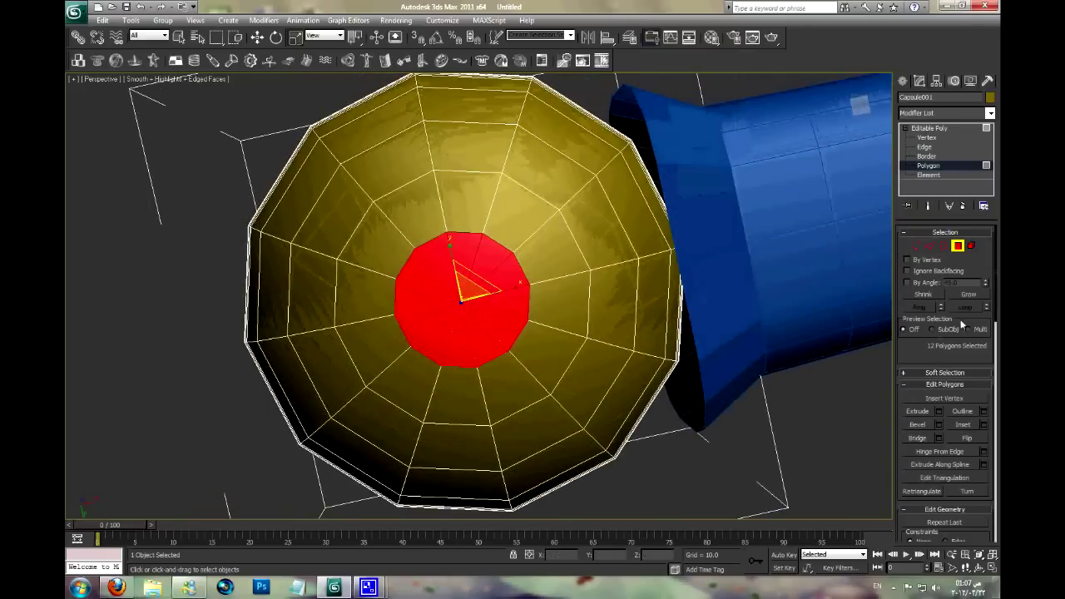
left_click(963, 295)
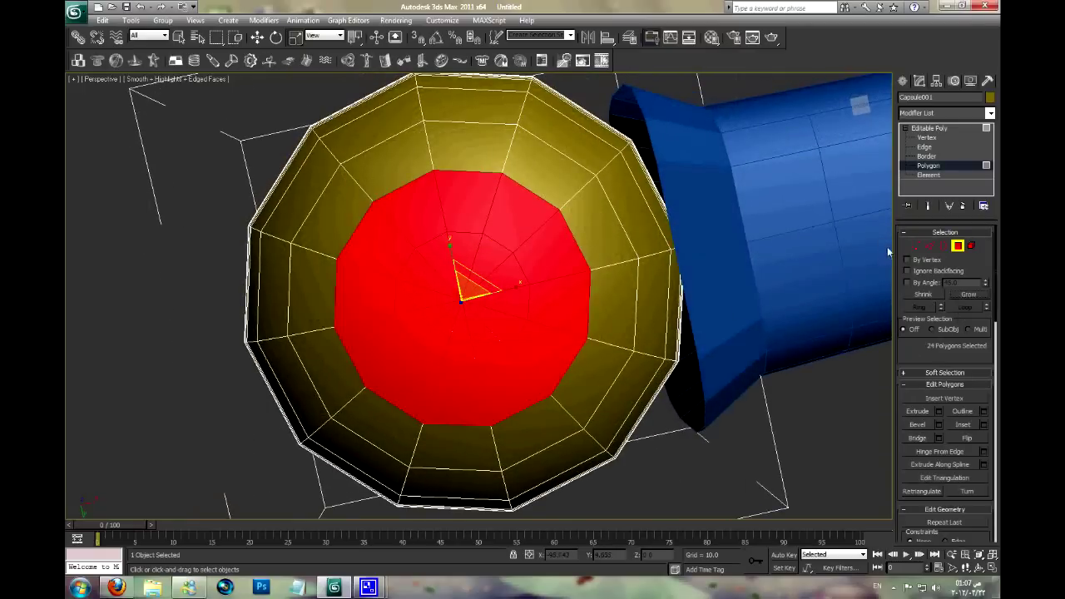
- Enable soft selection with falloff 20 and move the cap polygons inward
left_click(905, 372)
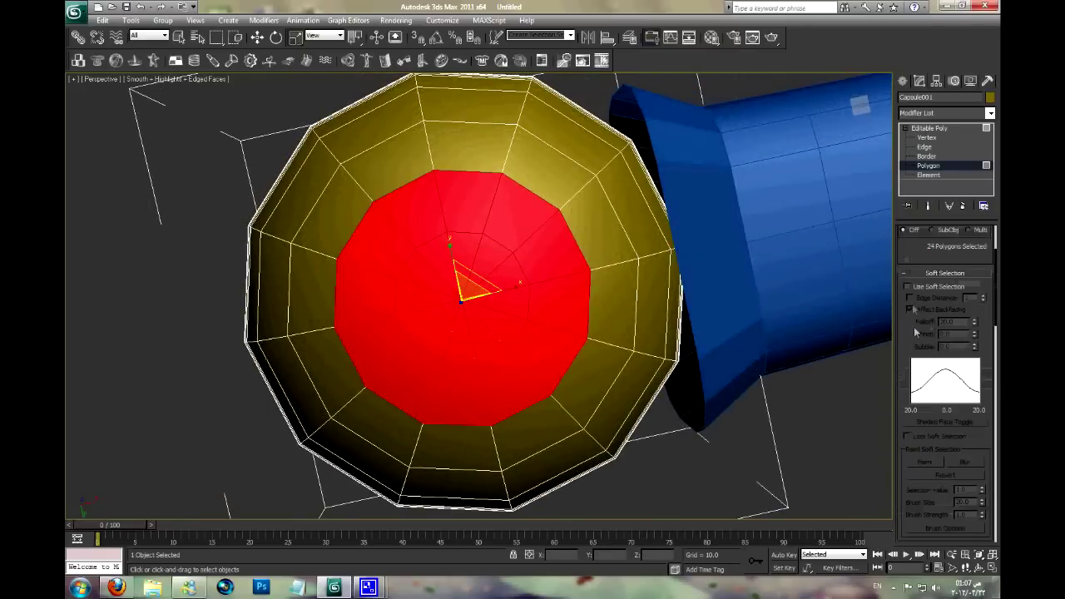
left_click(909, 286)
middle_click_drag(632, 274, 626, 326, "alt")
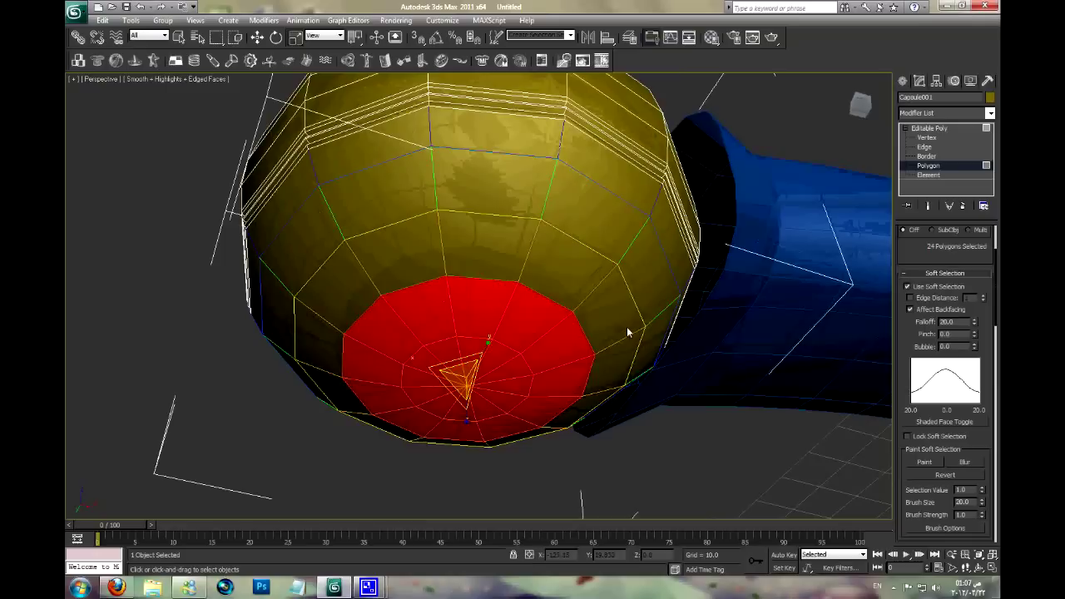
left_click(257, 37)
mouse_move(397, 235)
middle_mouse_down("alt")
mouse_move(459, 350)
mouse_move(474, 317)
mouse_move(444, 132)
mouse_move(440, 182)
middle_mouse_up("alt")
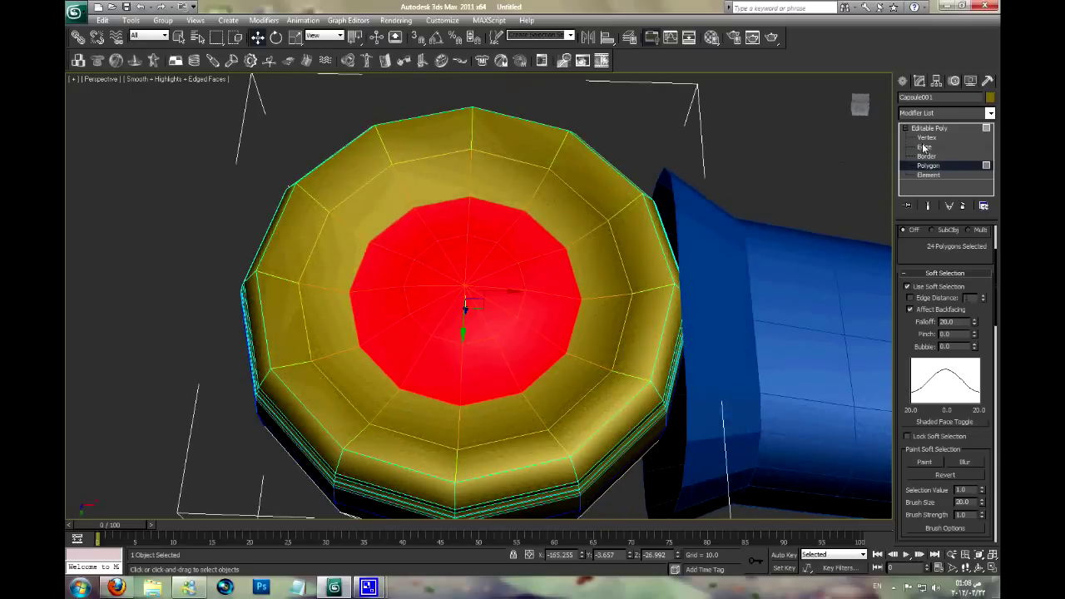
- Select an edge ring around the cap's dish, with soft selection turned off
left_click(923, 146)
left_click(557, 240)
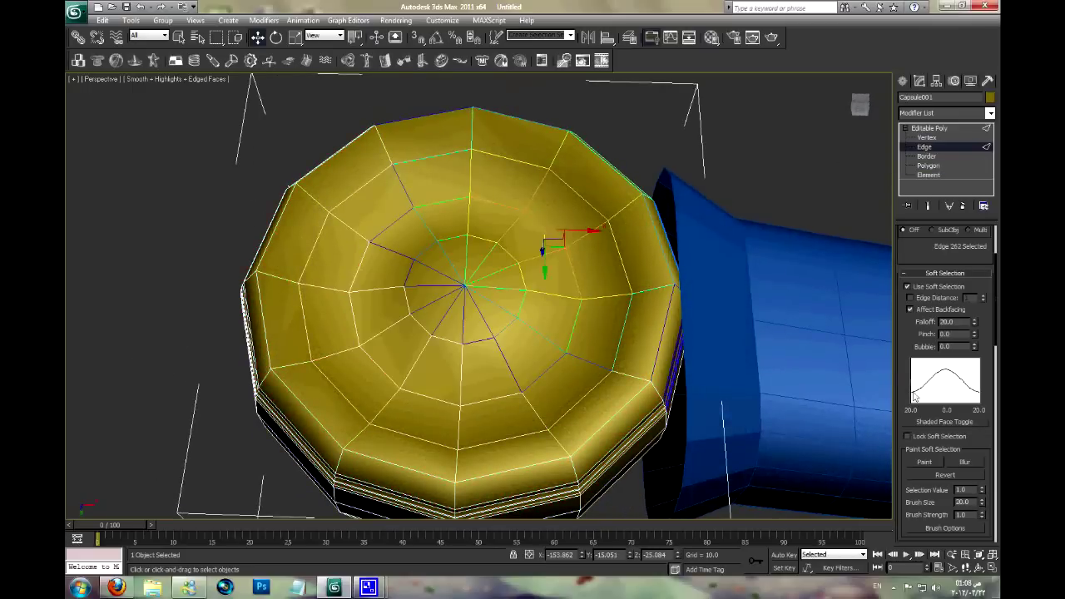
left_click(907, 287)
scroll(910, 304, "up", 2)
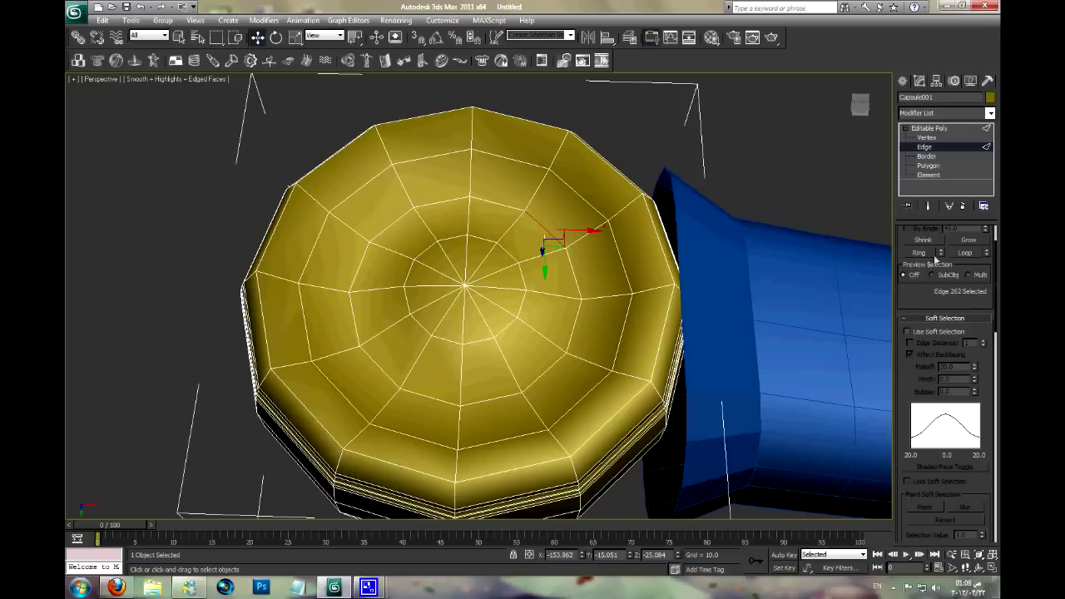
left_click(965, 255)
scroll(941, 329, "down", 8)
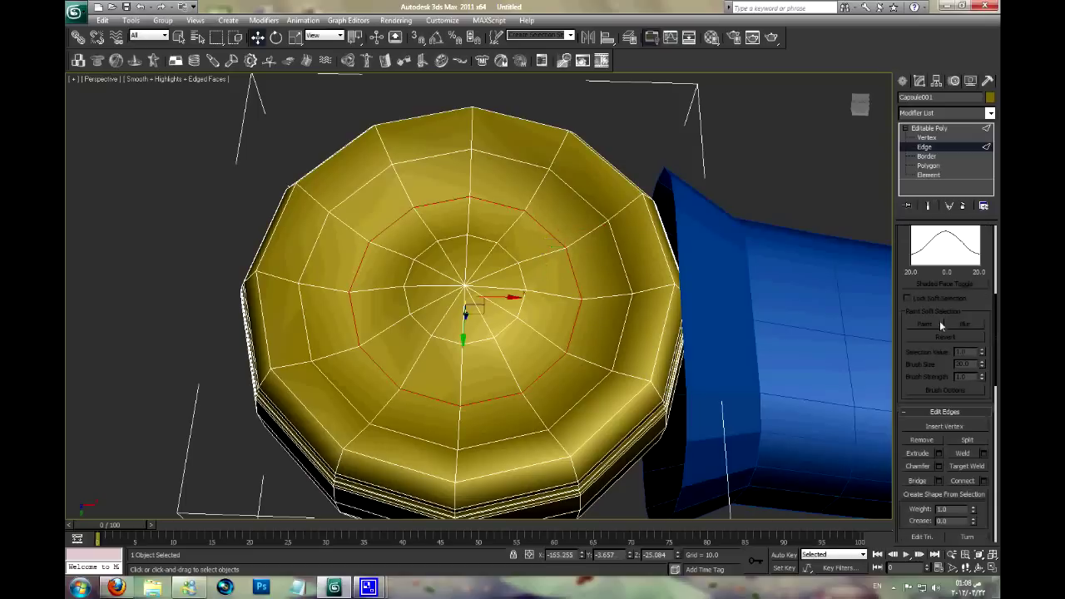
- Chamfer the edge ring with 3 segments at an amount of about 1.533
left_click(938, 467)
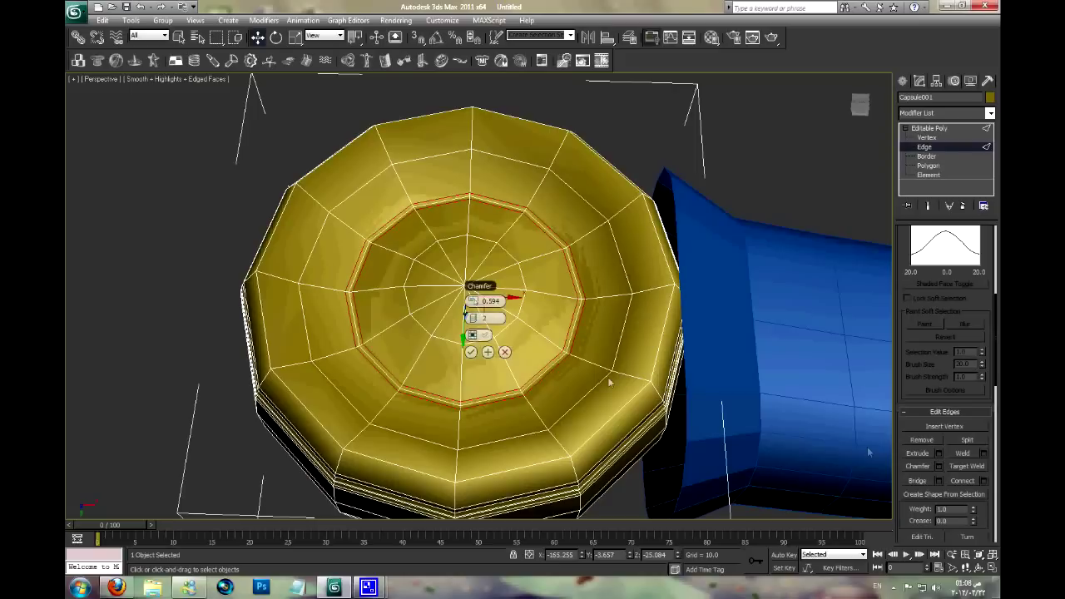
left_click(479, 323)
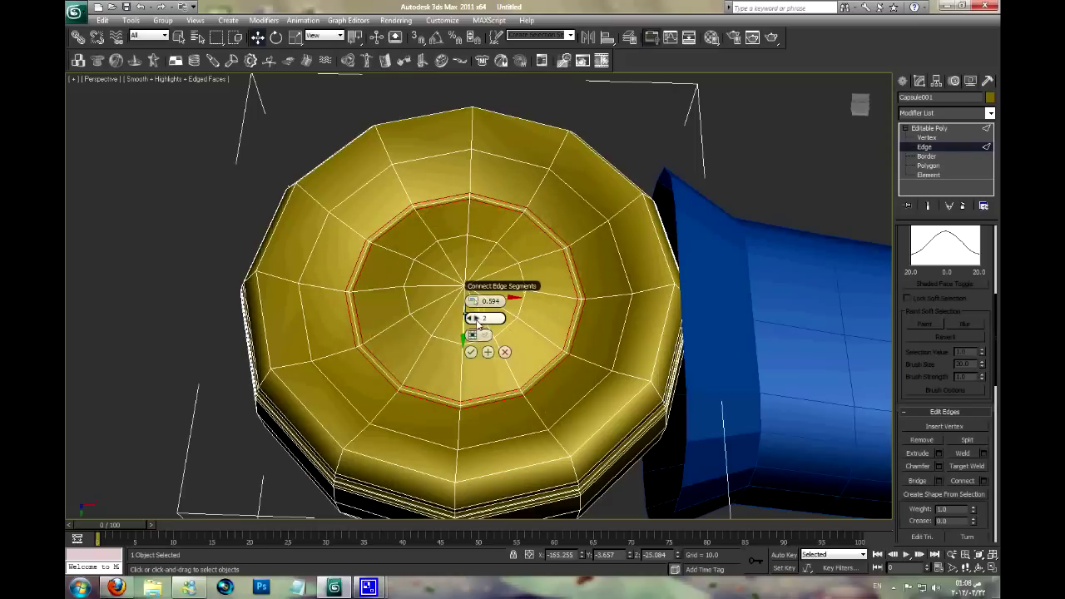
left_click_drag(481, 307, 484, 305)
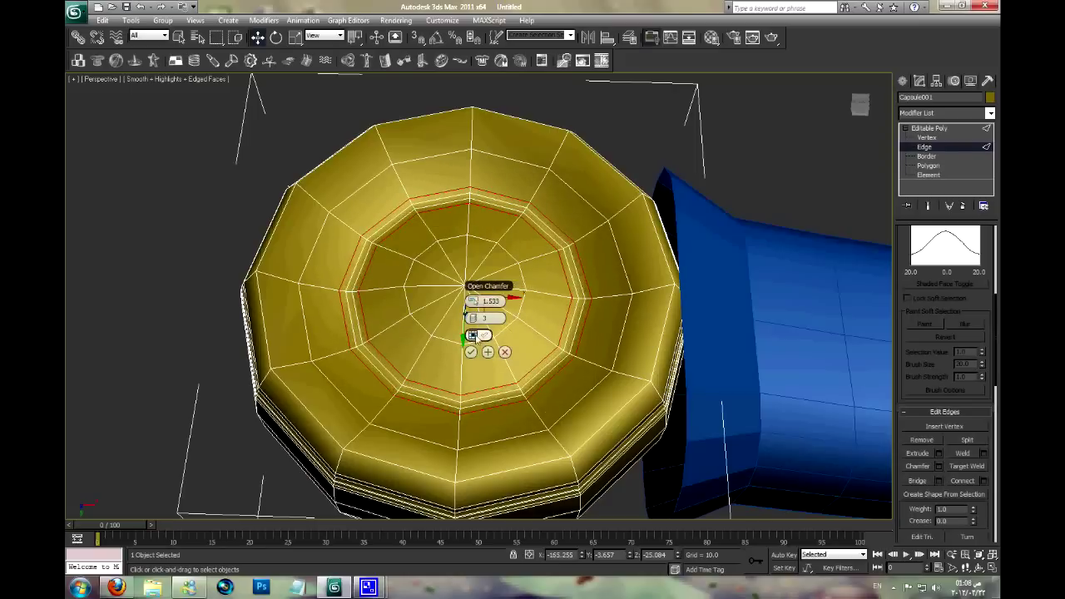
left_click(470, 352)
mouse_move(470, 351)
middle_mouse_down("alt")
mouse_move(580, 413)
mouse_move(534, 400)
middle_mouse_up("alt")
scroll(554, 327, "down", 3)
left_click(929, 128)
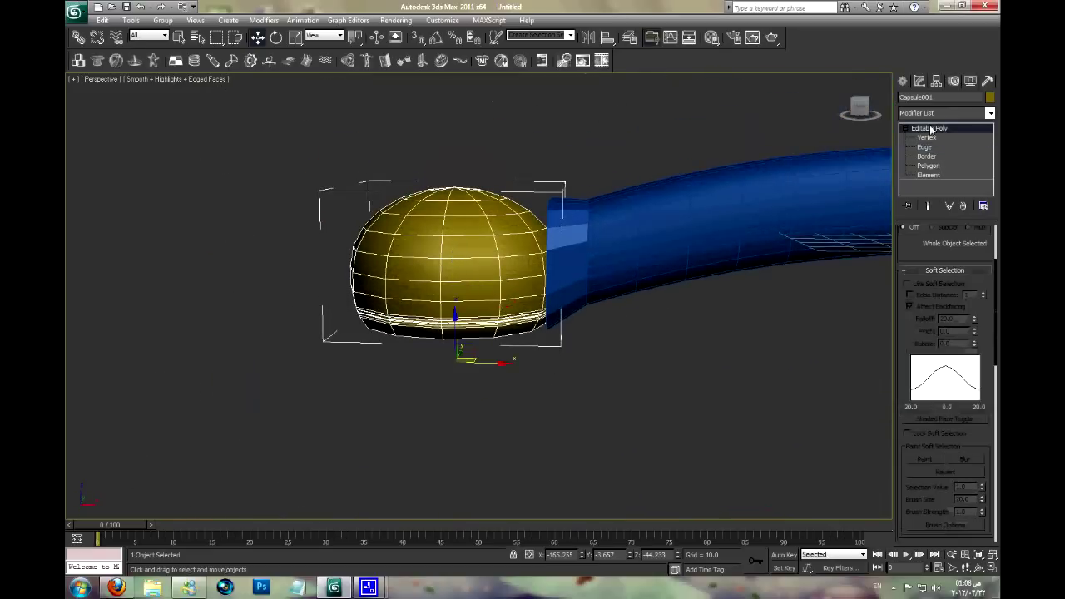
- Add MeshSmooth to the yellow bulb with Iterations set to 2
left_click(946, 112)
scroll(938, 249, "down", 5)
scroll(937, 208, "down", 5)
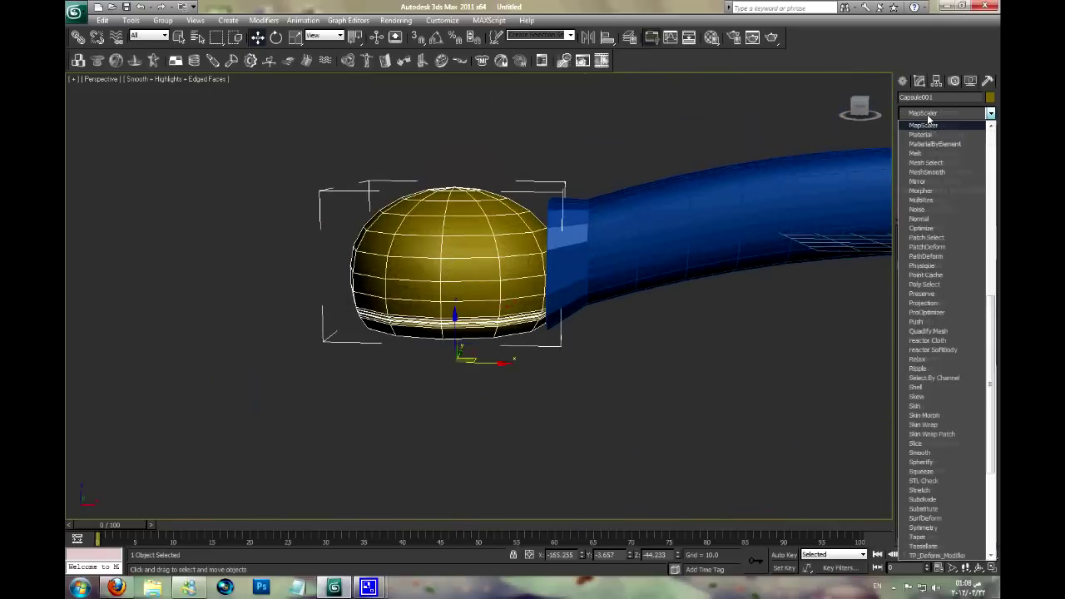
left_click(937, 173)
mouse_move(846, 202)
middle_mouse_down("alt")
mouse_move(594, 131)
mouse_move(573, 56)
mouse_move(574, 121)
mouse_move(690, 223)
middle_mouse_up("alt")
scroll(690, 222, "up", 2)
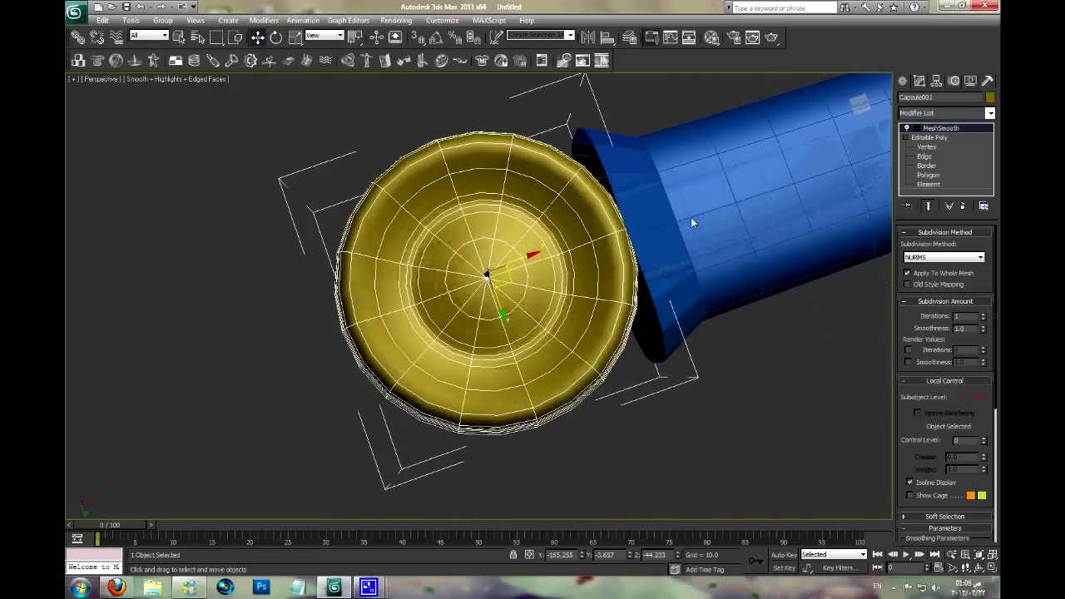
left_click(983, 315)
key("F4")
mouse_move(690, 333)
middle_mouse_down("alt")
mouse_move(693, 399)
mouse_move(763, 408)
mouse_move(701, 294)
mouse_move(735, 231)
mouse_move(777, 345)
mouse_move(680, 430)
mouse_move(706, 425)
mouse_move(723, 400)
middle_mouse_up("alt")
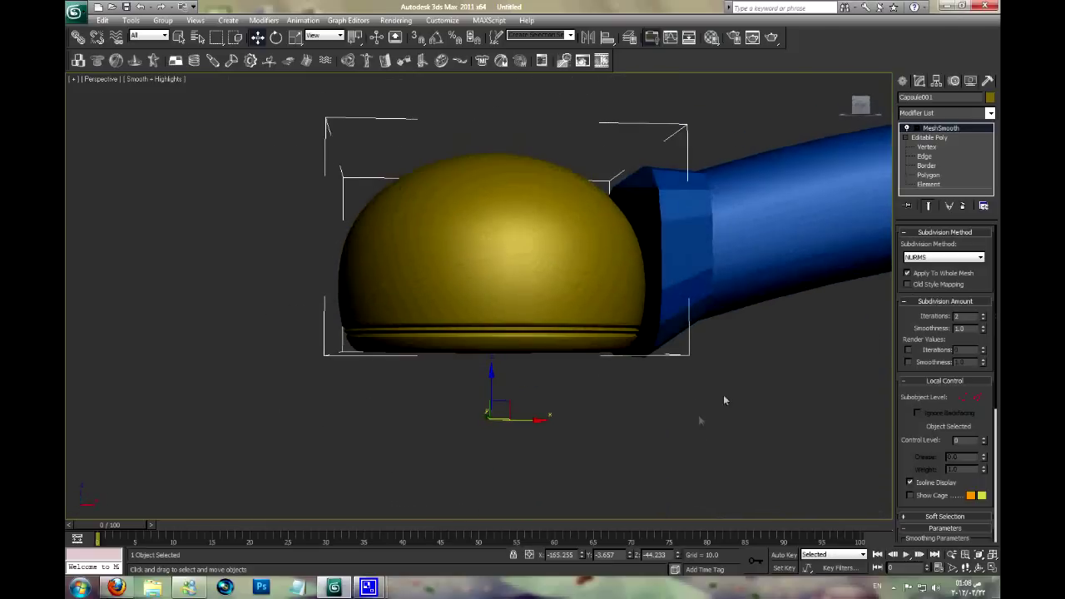
- Collapse the smoothing into the Editable Poly and frame the bulb in Front view
left_click(963, 206)
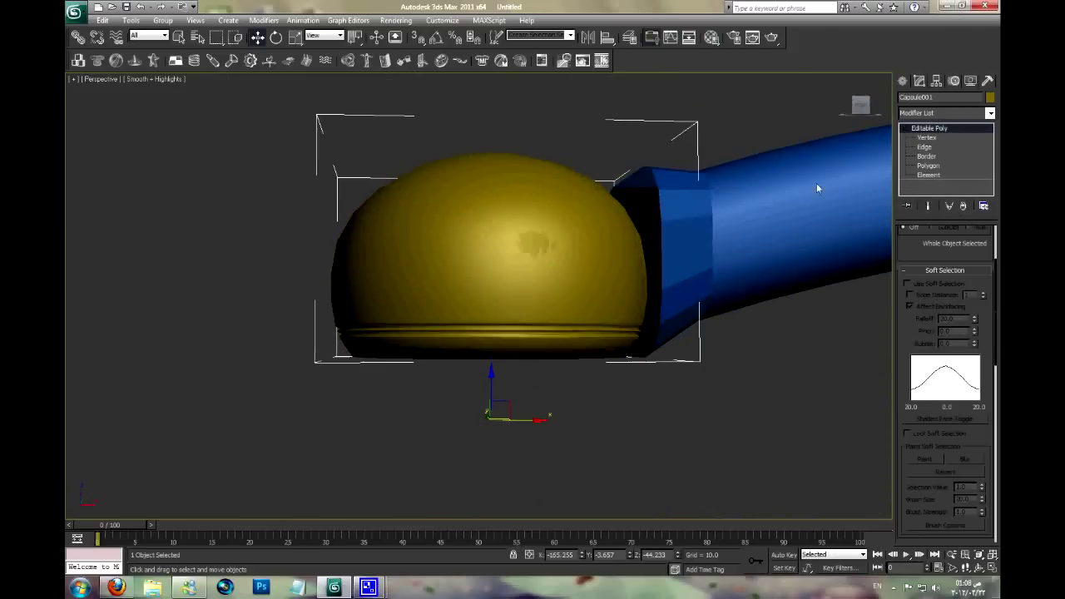
key("f")
key("z")
scroll(517, 232, "down", 2)
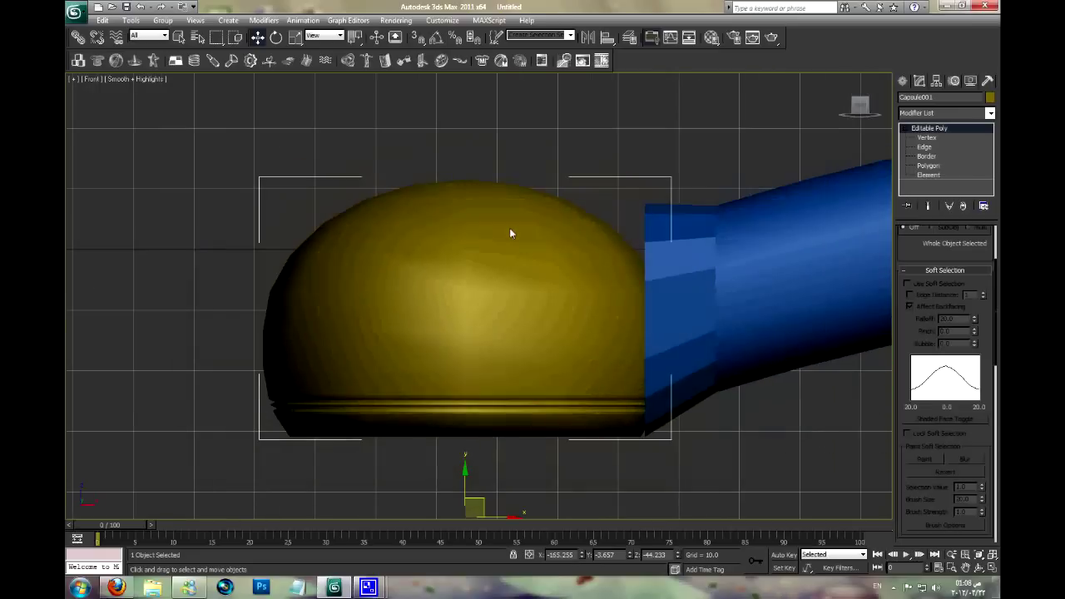
- Apply FFD 4x4x4 to the bulb and pull its top outer control points up and outward
left_click(945, 113)
key("f")
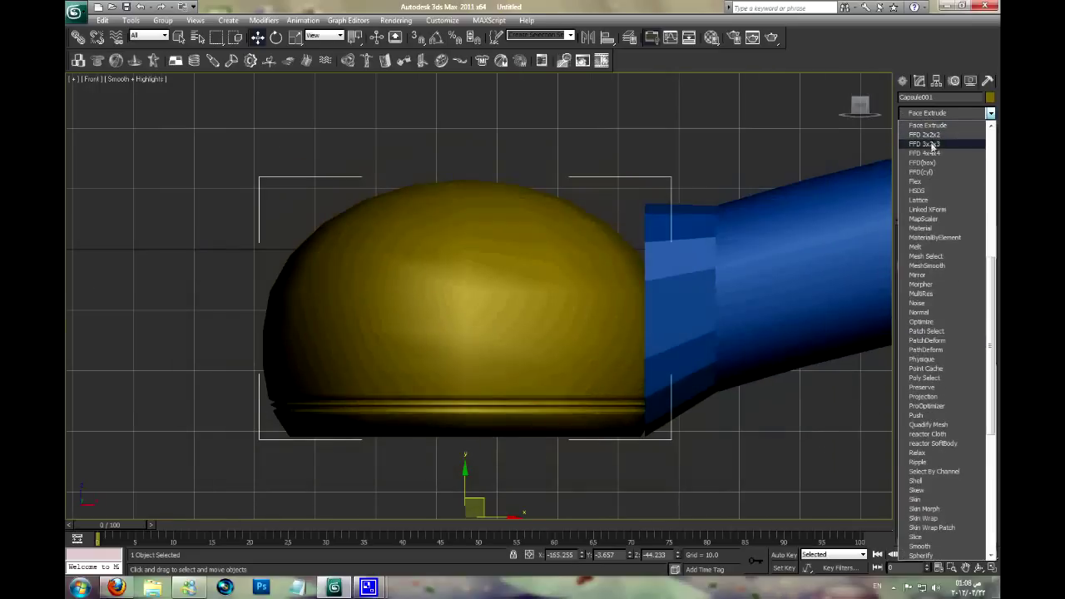
left_click(931, 153)
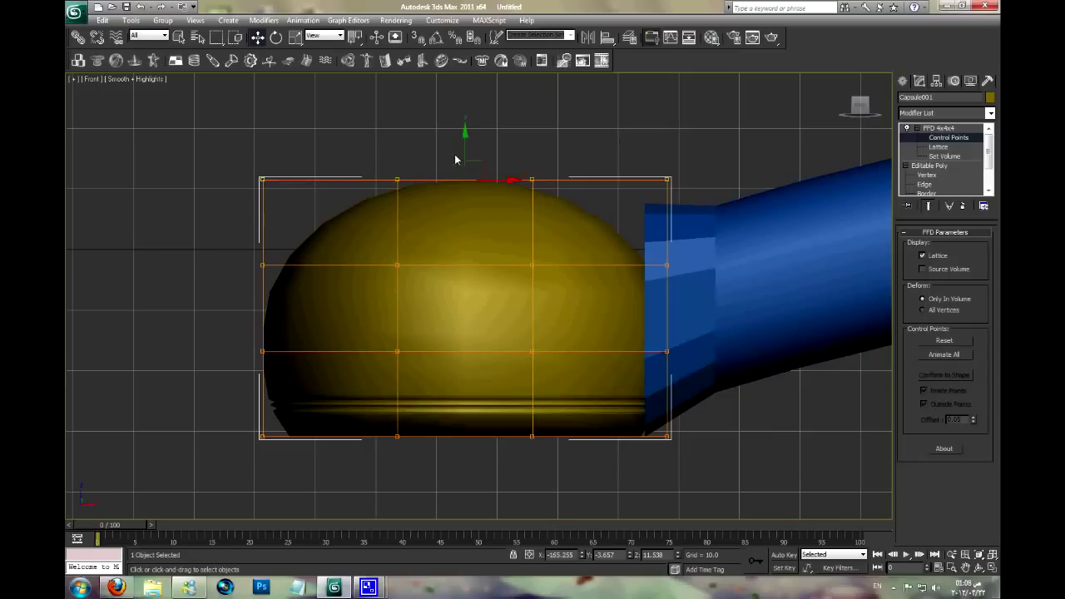
left_click_drag(463, 153, 450, 64)
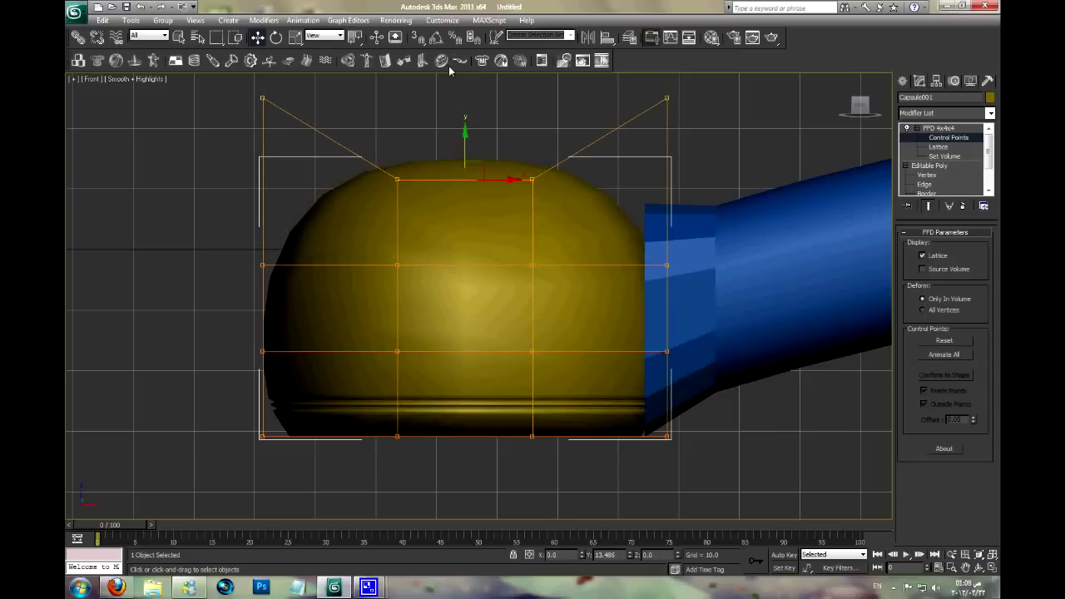
left_click_drag(450, 64, 571, 97)
left_click(930, 129)
scroll(482, 387, "down", 2)
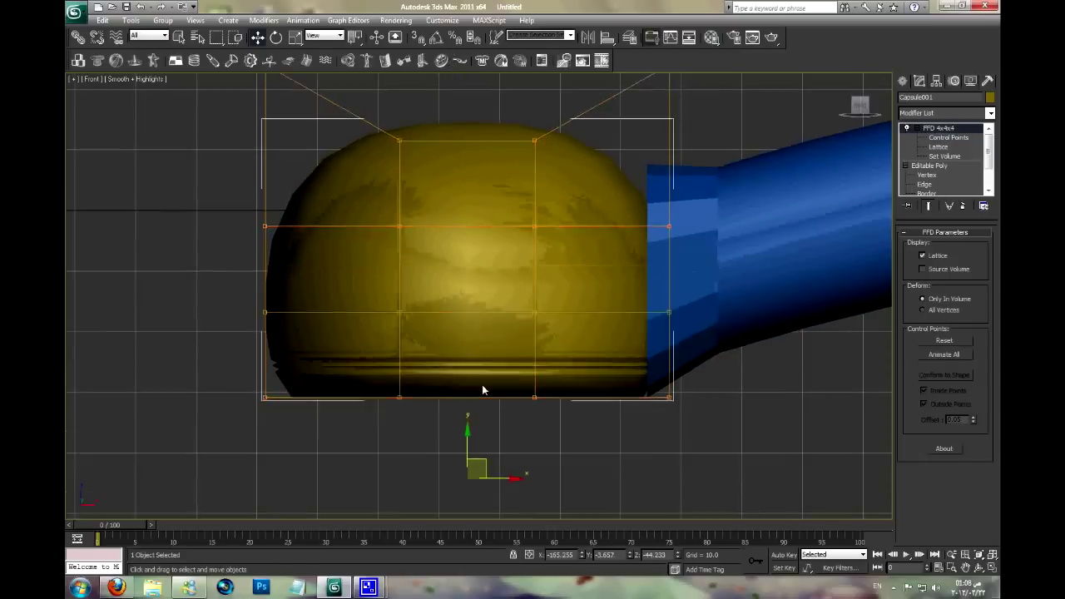
scroll(483, 388, "down", 2)
middle_click_drag(486, 373, 462, 388)
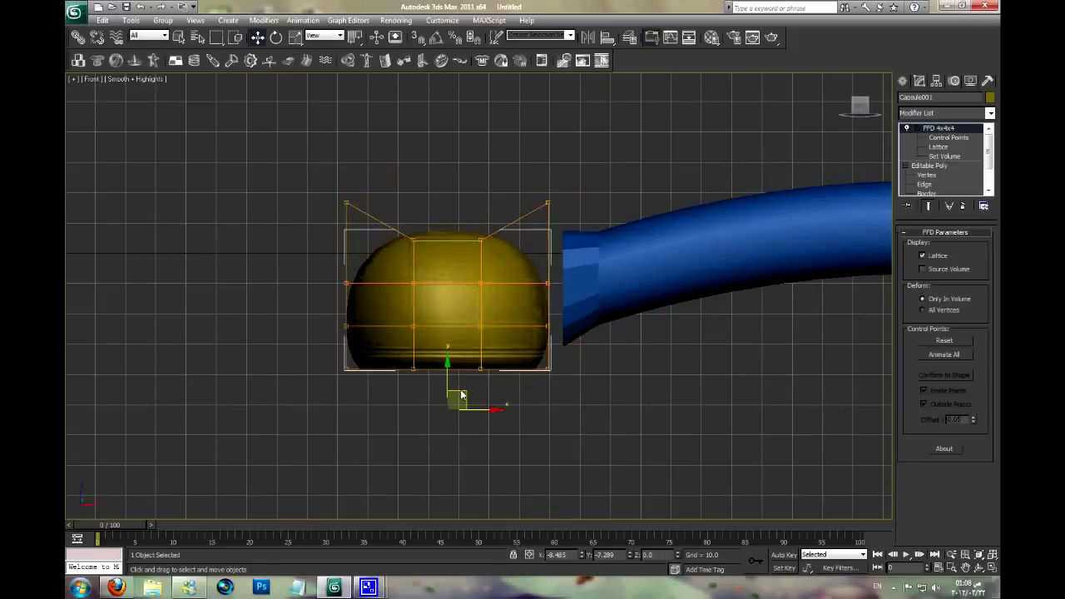
scroll(518, 322, "up", 3)
scroll(519, 323, "down", 2)
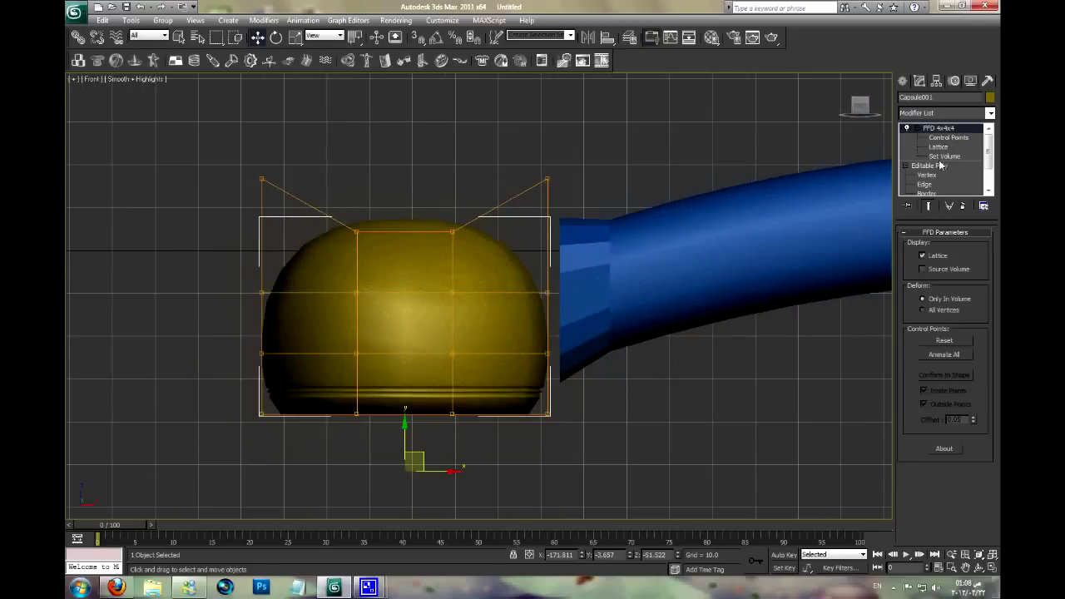
right_click(951, 148)
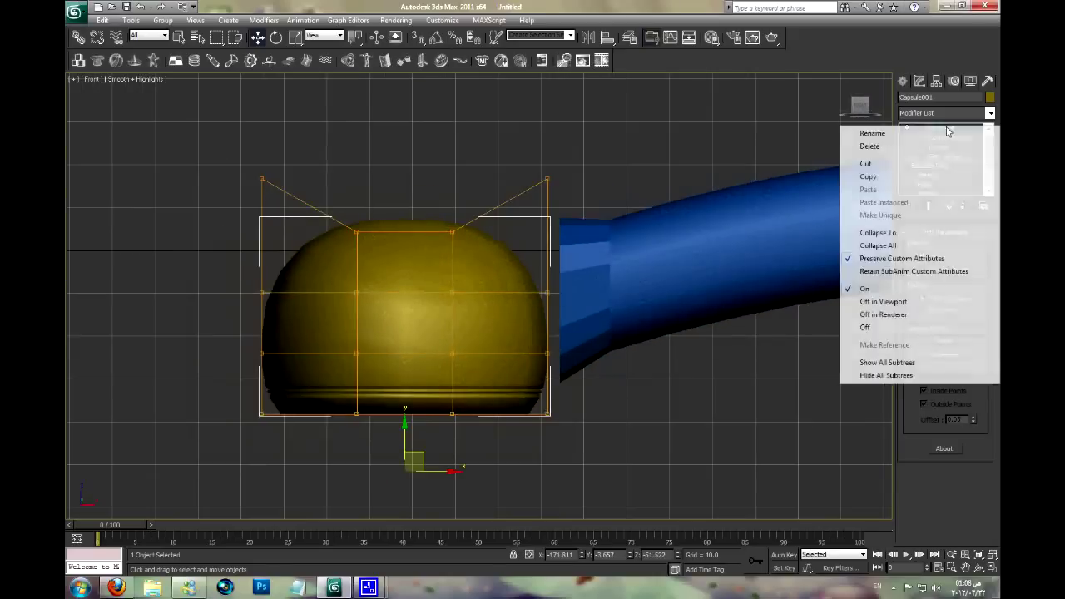
- Collapse all modifiers and delete the six bulb polygons facing the blue bar
left_click(882, 250)
left_click(584, 330)
middle_click_drag(552, 269, 549, 280)
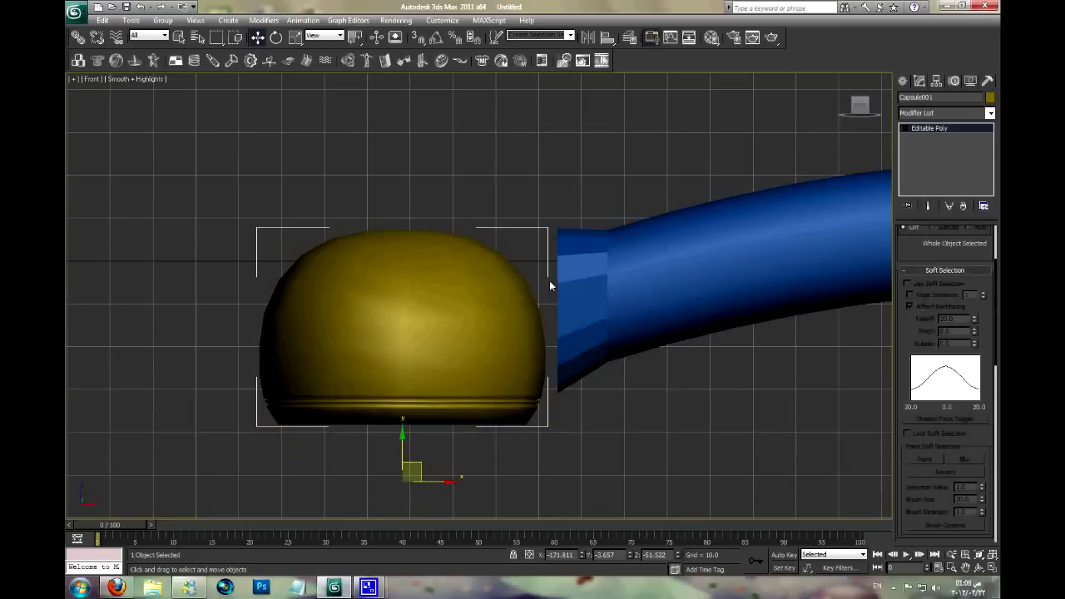
left_click(925, 165)
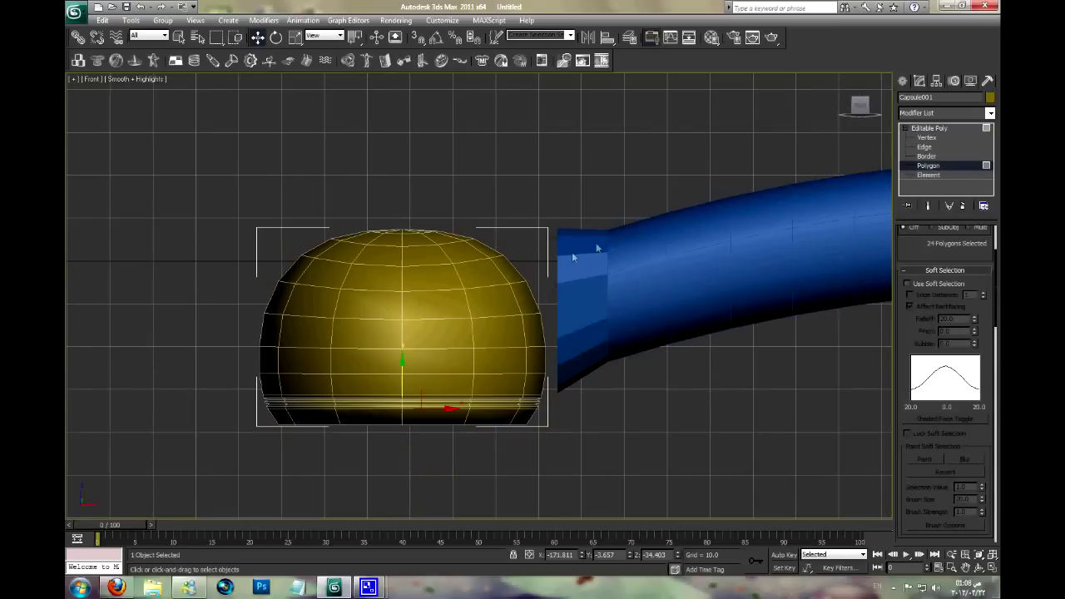
key("F4")
scroll(574, 245, "up", 3)
left_click_drag(538, 395, 538, 396)
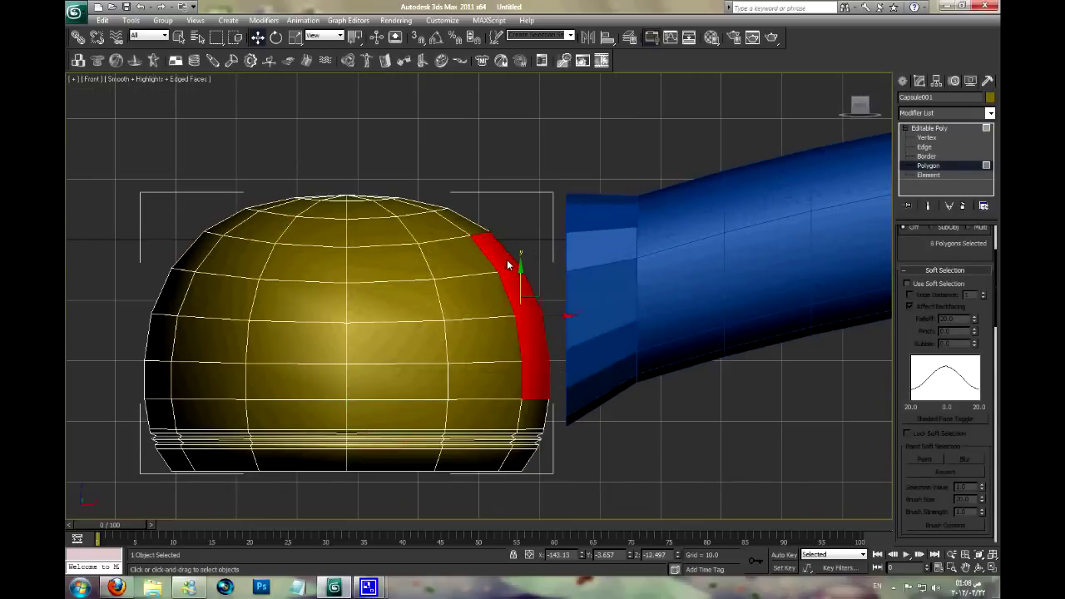
key("Delete")
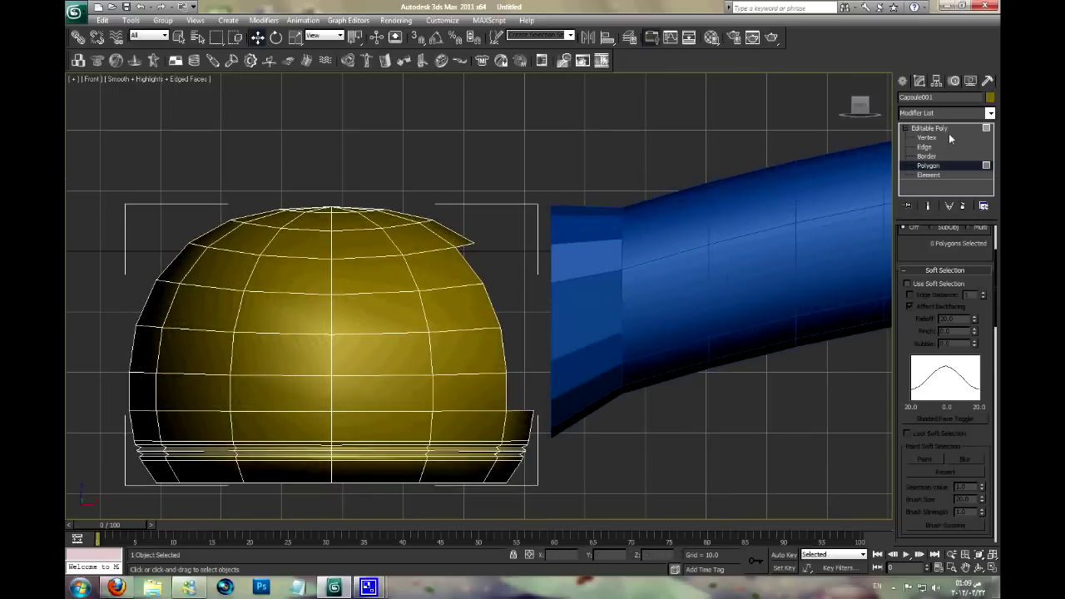
- Attach the yellow bulb to the blue bar object
left_click(949, 130)
left_click(675, 242)
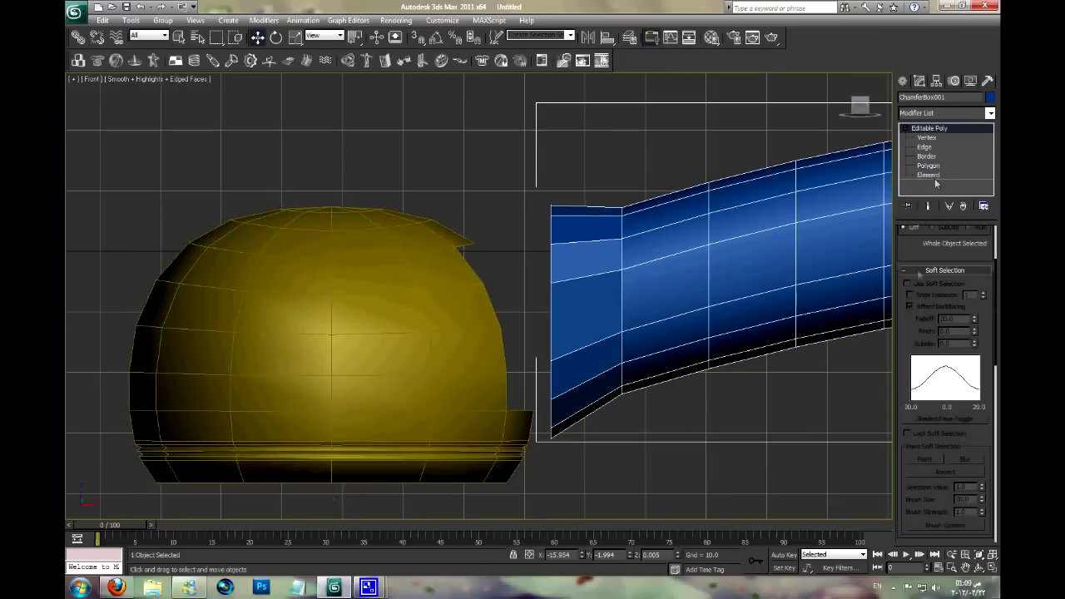
scroll(906, 329, "down", 3)
scroll(915, 473, "down", 2)
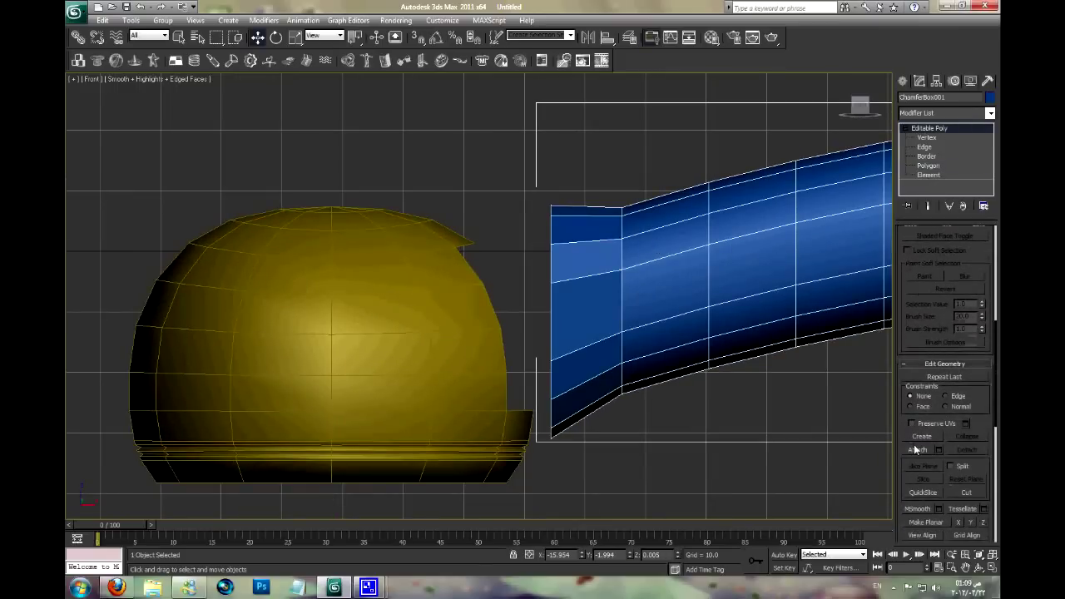
left_click(411, 325)
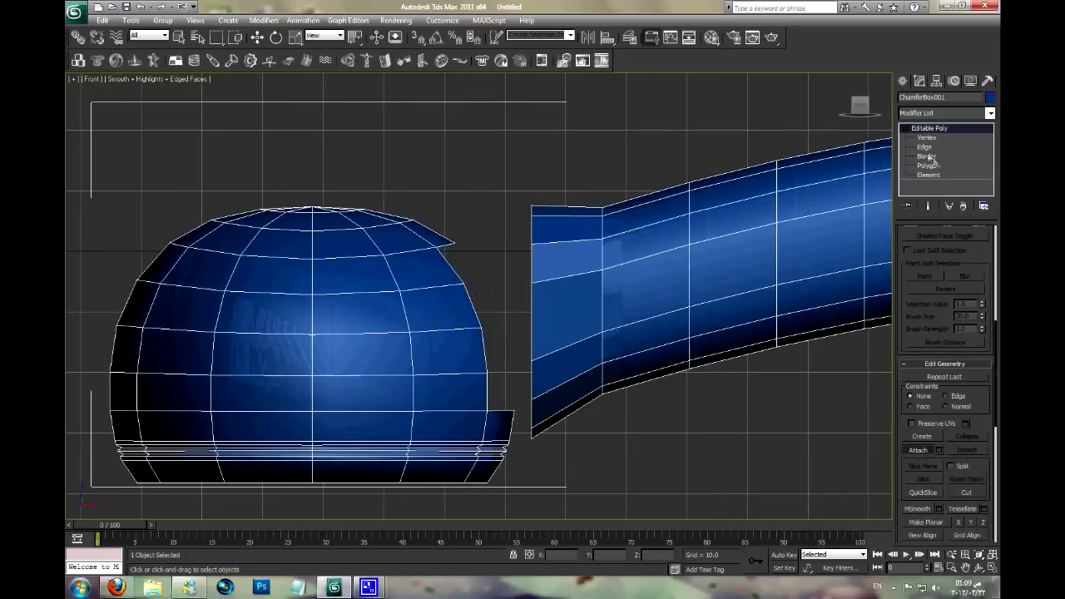
- Bridge the open borders of bulb and bar with a 3-segment bridge
left_click(926, 156)
left_click(529, 282)
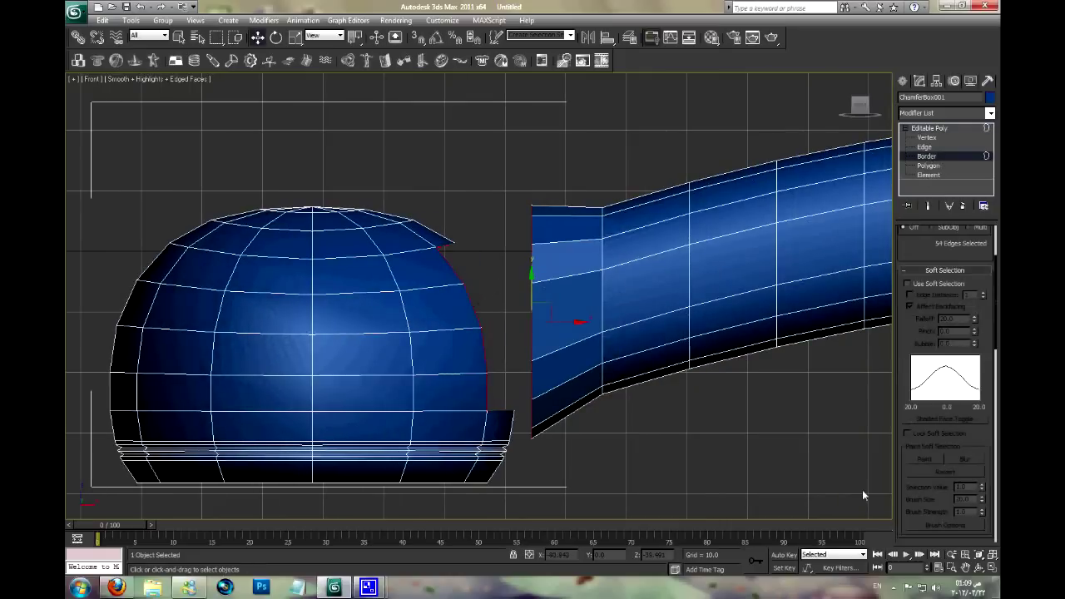
scroll(916, 484, "down", 3)
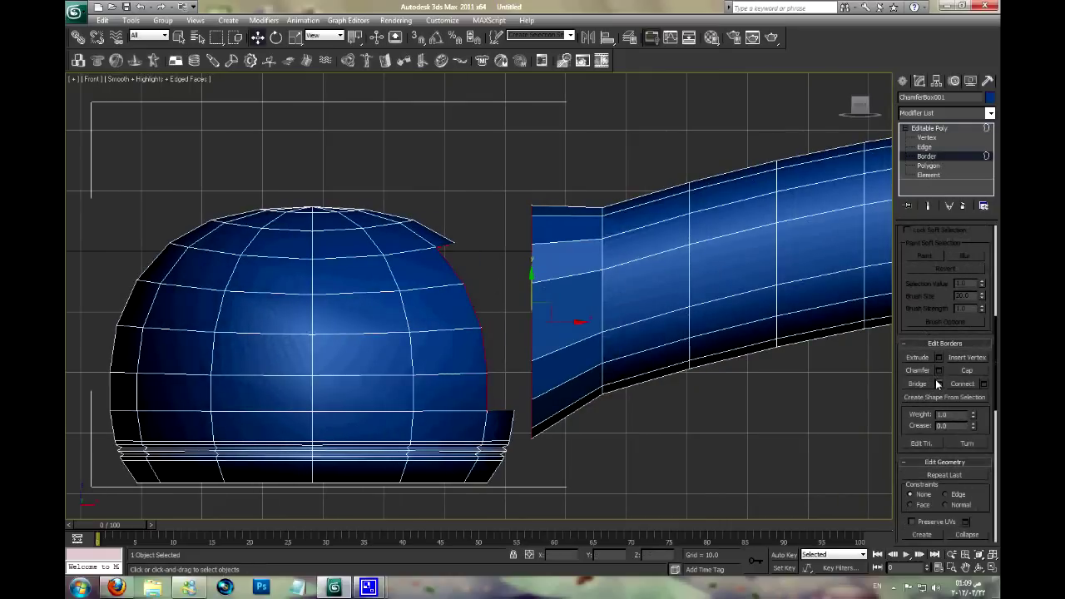
left_click(938, 384)
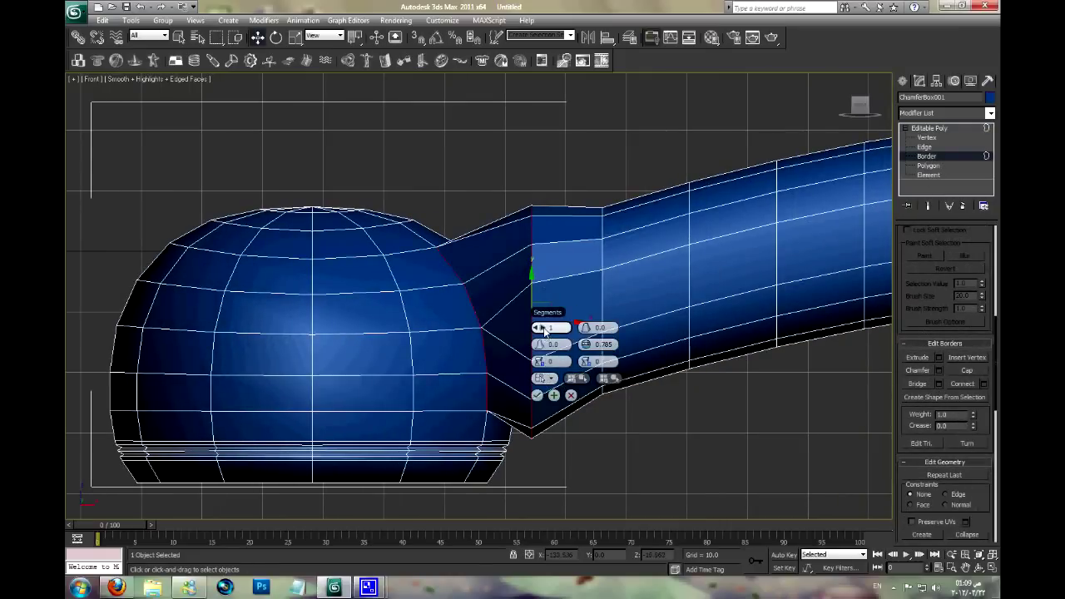
left_click(537, 396)
left_click(928, 175)
middle_click_drag(374, 333, 450, 305)
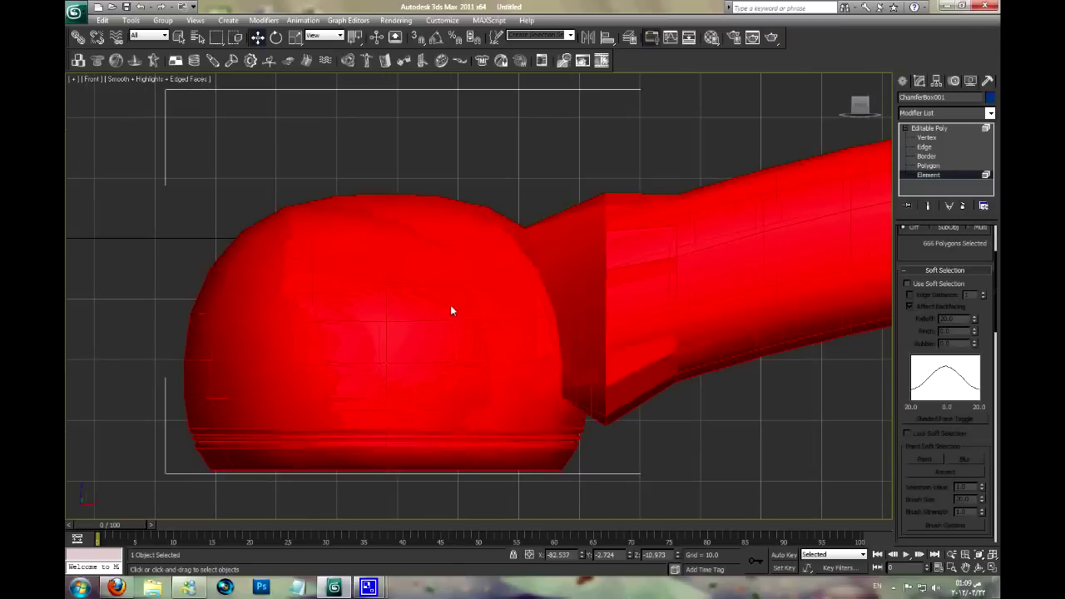
- Box-select the bulb's polygons, then deselect the neck and tube faces, keeping only the spherical end
left_click(925, 166)
mouse_move(156, 137)
left_mouse_down()
mouse_move(563, 569)
mouse_move(531, 529)
left_mouse_up()
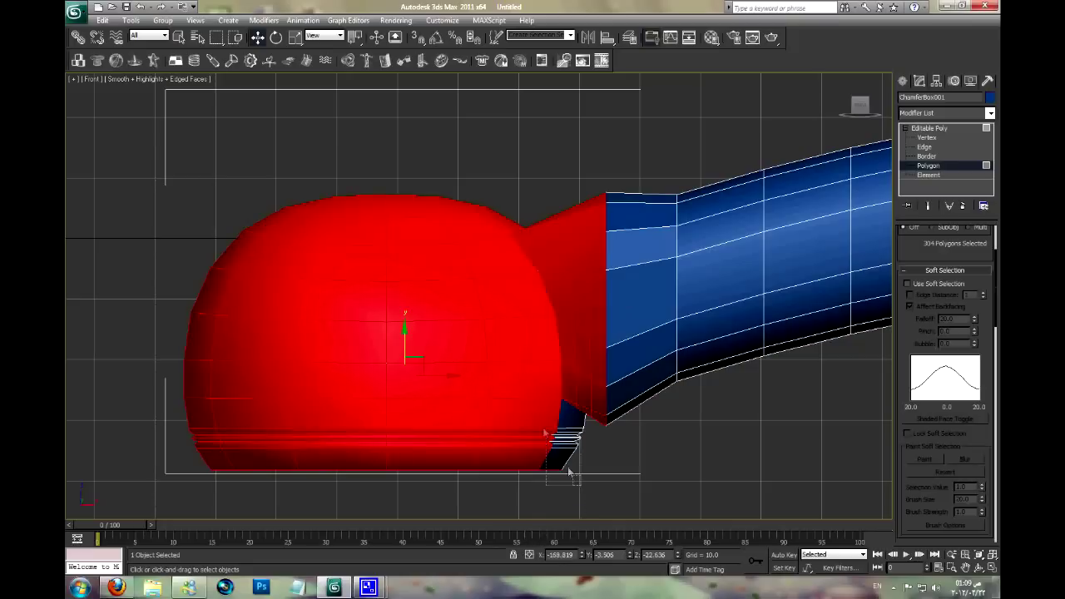
left_click_drag(547, 198, 584, 259, "alt")
left_click_drag(532, 186, 543, 239, "alt")
left_click_drag(598, 428, 597, 248)
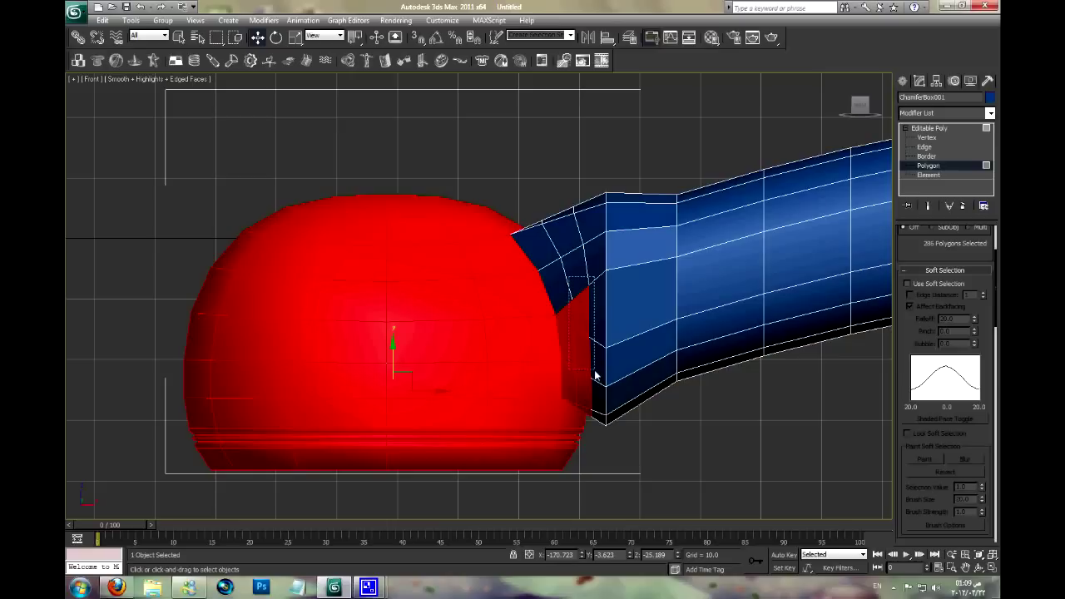
left_click_drag(595, 376, 593, 387, "alt")
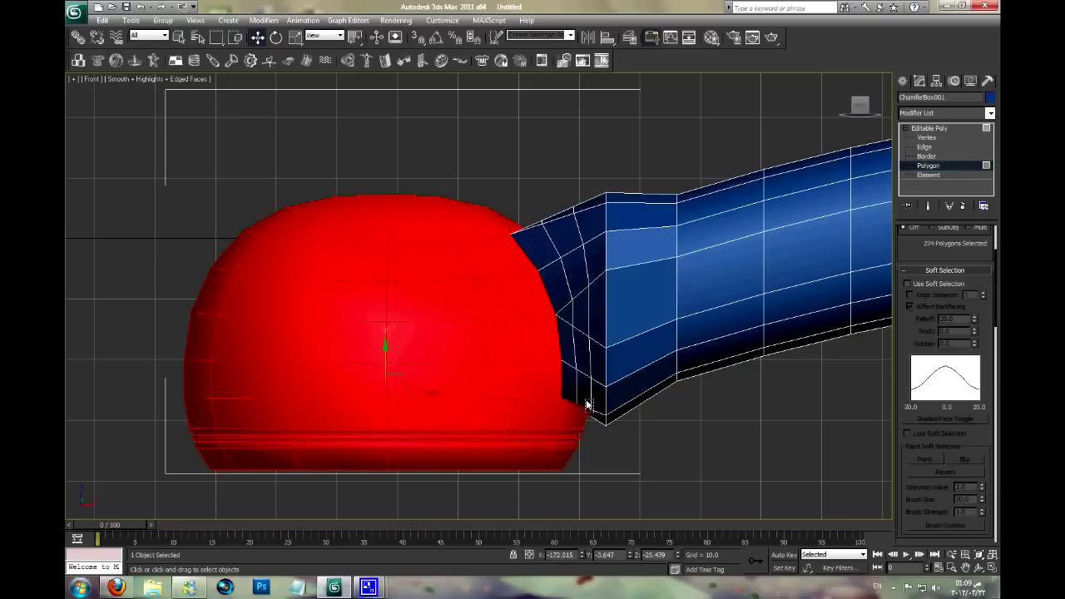
middle_click_drag(583, 408, 551, 378)
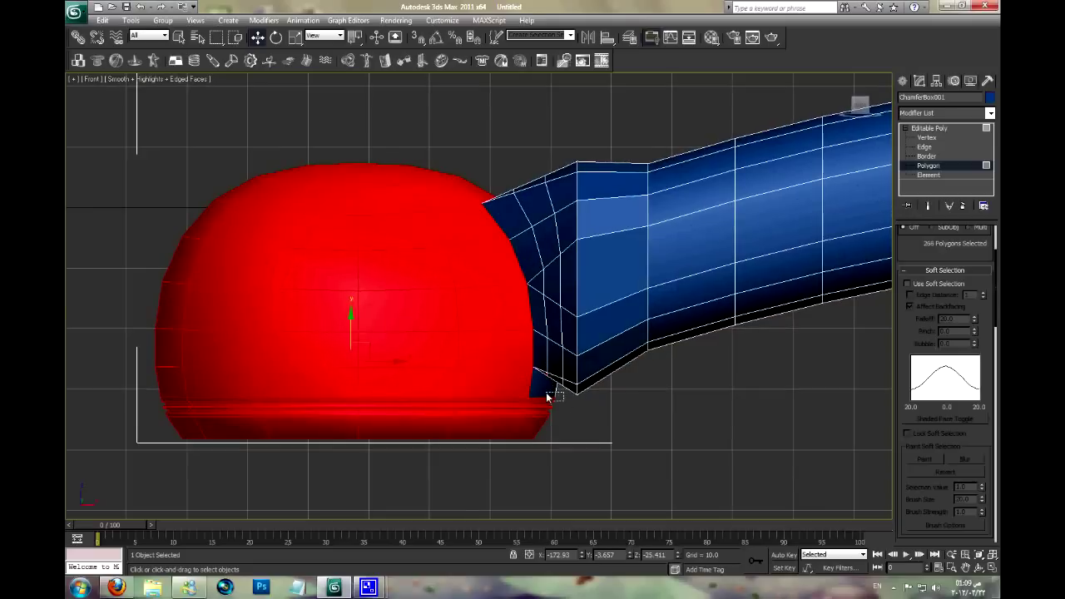
middle_click_drag(385, 368, 314, 350)
scroll(418, 364, "down", 1)
scroll(418, 365, "down", 2)
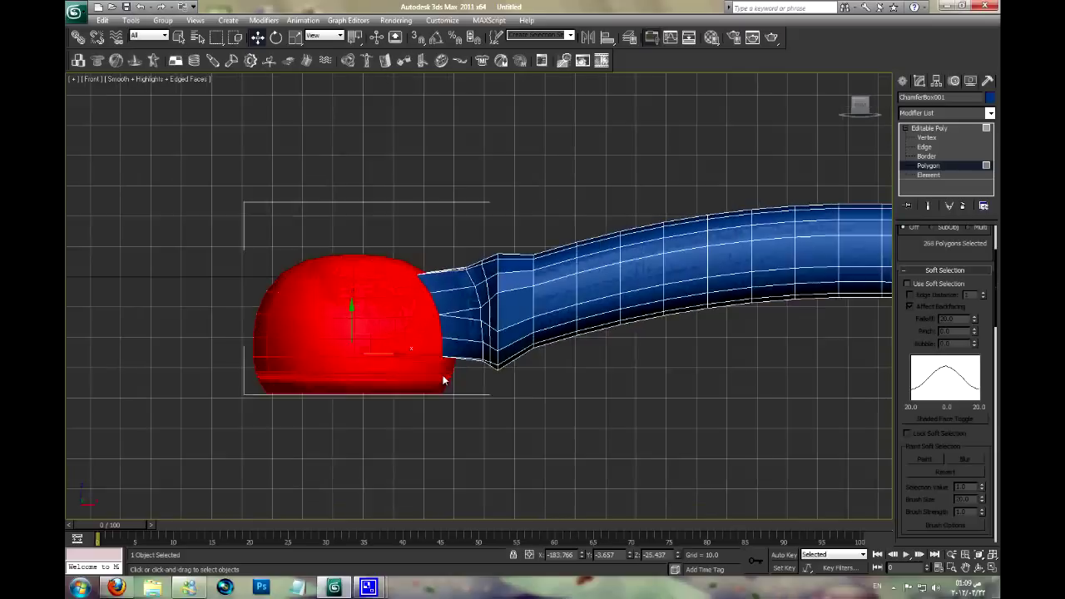
- Return to the Editable Poly top level and switch to the Perspective view
scroll(475, 291, "up", 2)
left_click(922, 127)
scroll(559, 291, "down", 1)
scroll(562, 296, "down", 4)
scroll(564, 302, "up", 4)
key("p")
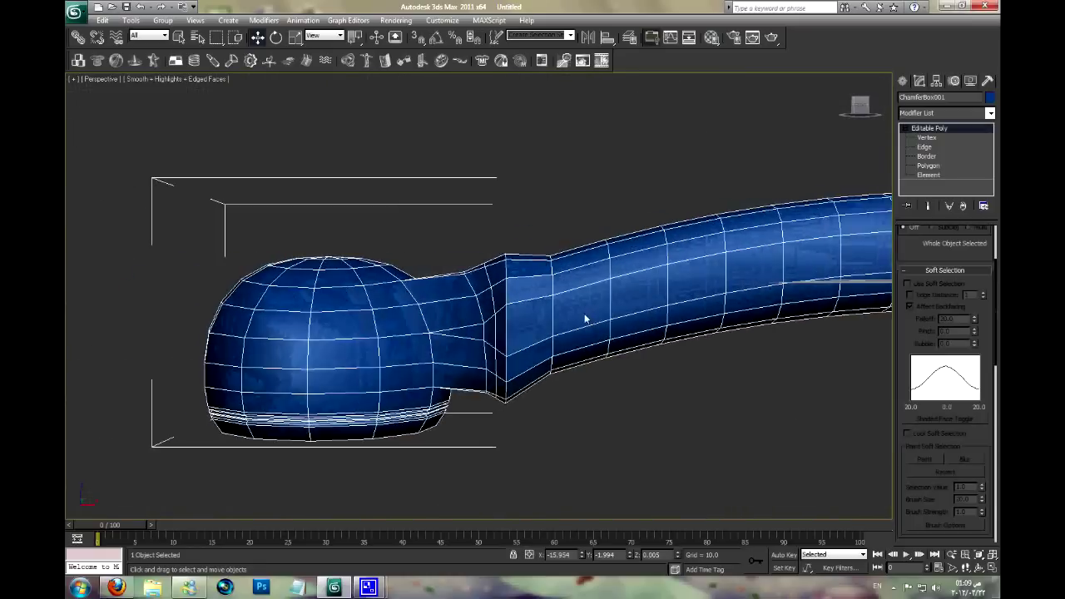
scroll(926, 229, "down", 2)
scroll(936, 403, "down", 2)
scroll(936, 403, "down", 2)
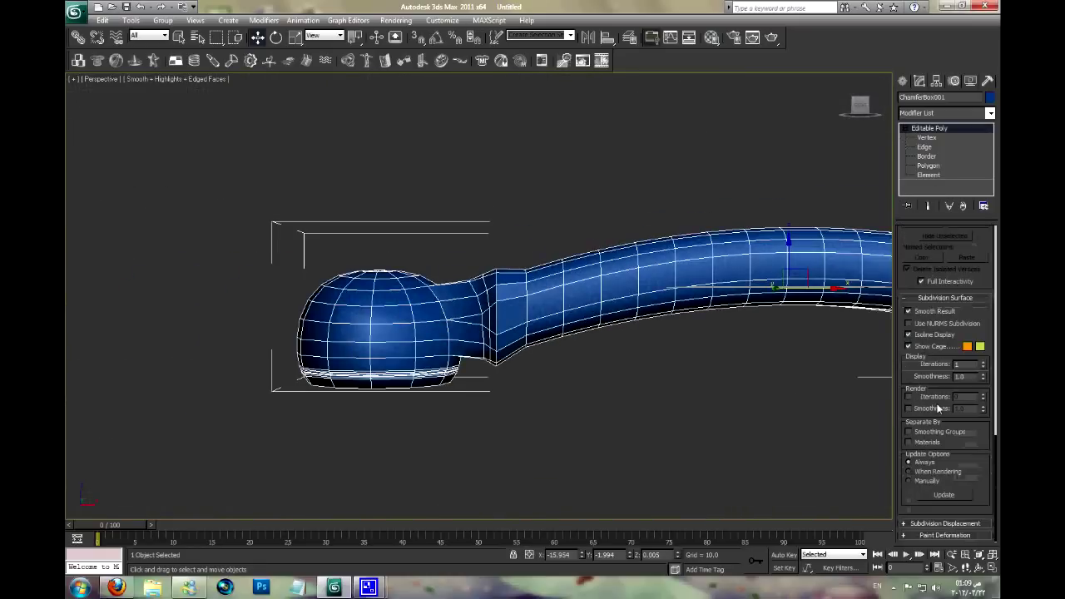
scroll(966, 538, "down", 2)
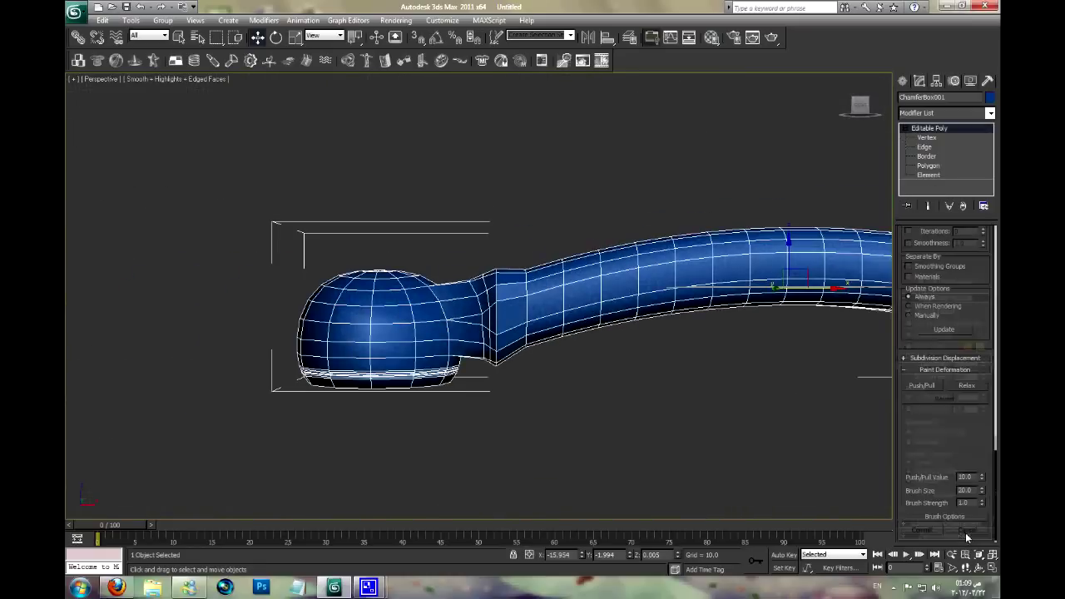
- Brush the Paint Deformation Relax over the neck where the tube meets the bulb
left_click(966, 387)
left_click_drag(502, 272, 502, 363)
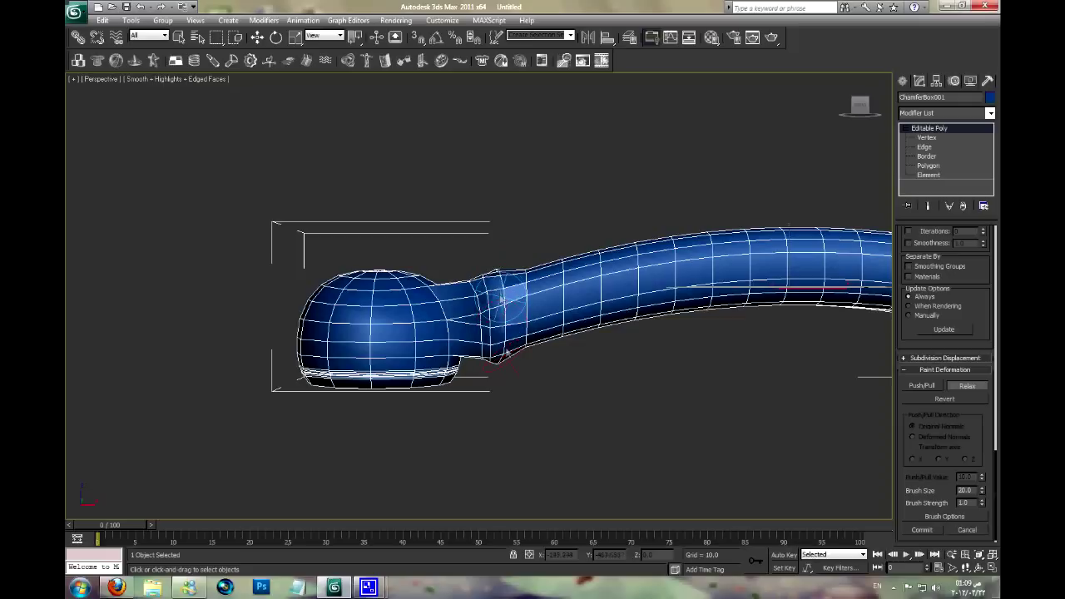
middle_click_drag(502, 360, 503, 236, "alt")
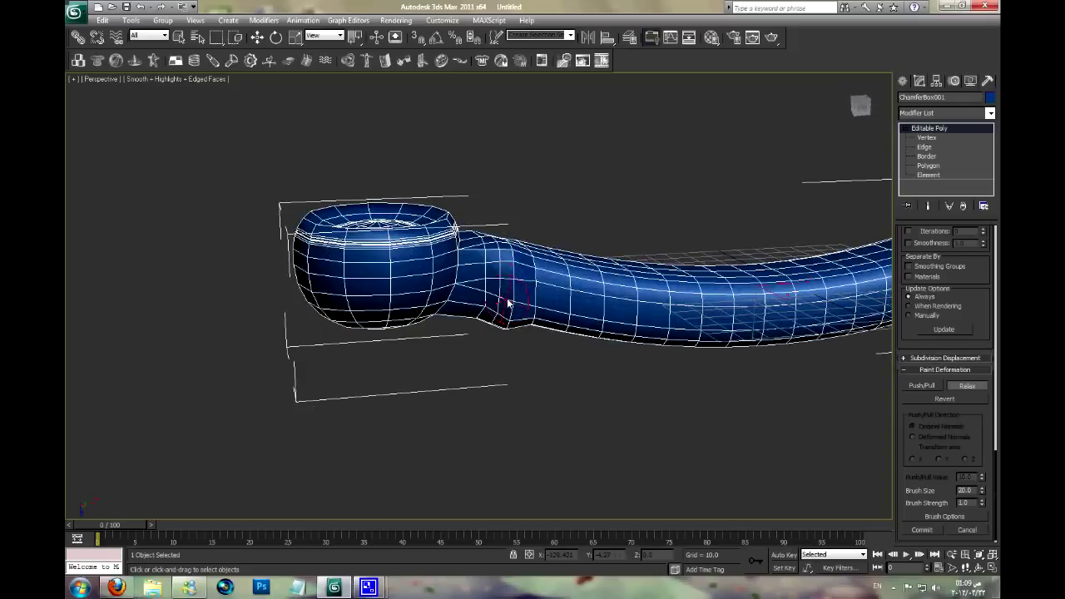
mouse_move(507, 317)
middle_mouse_down("alt")
mouse_move(504, 352)
mouse_move(460, 243)
middle_mouse_up("alt")
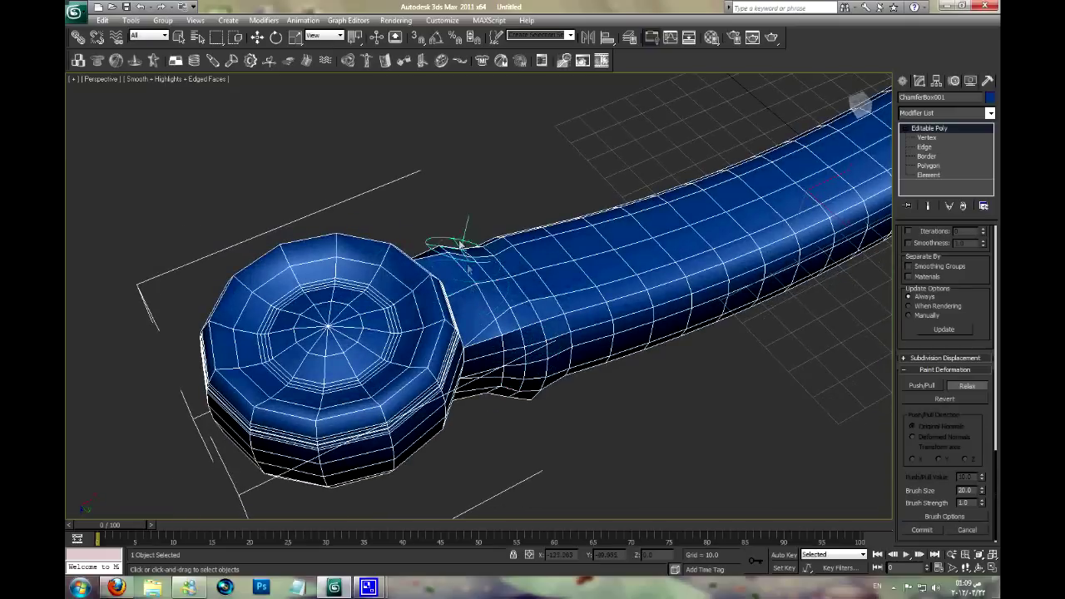
middle_click_drag(524, 317, 499, 249, "alt")
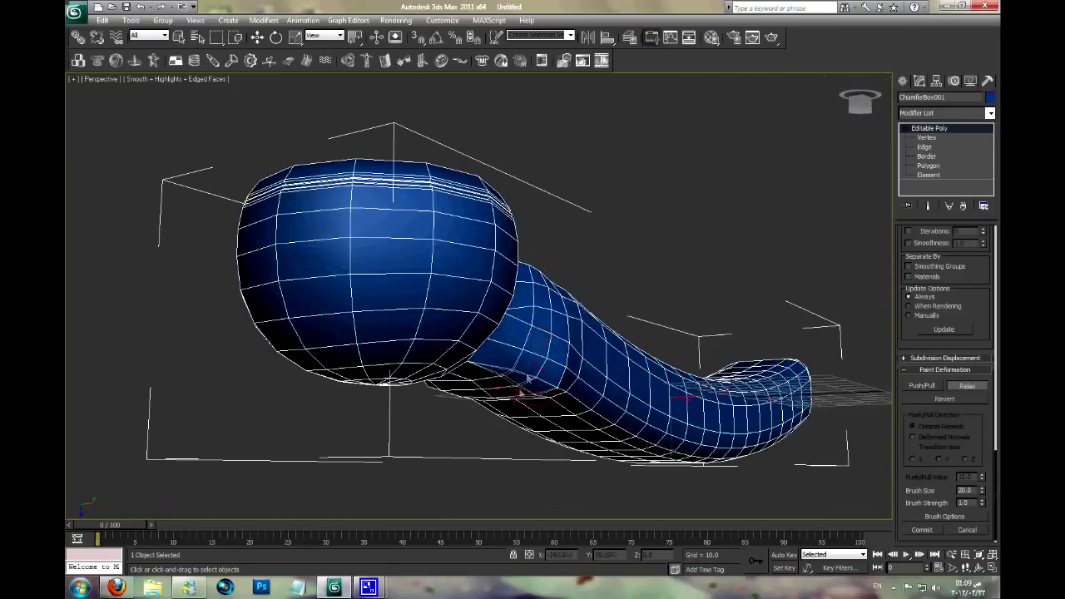
mouse_move(554, 347)
middle_mouse_down("alt")
mouse_move(538, 275)
mouse_move(449, 257)
mouse_move(424, 263)
middle_mouse_up("alt")
left_click_drag(424, 262, 502, 276)
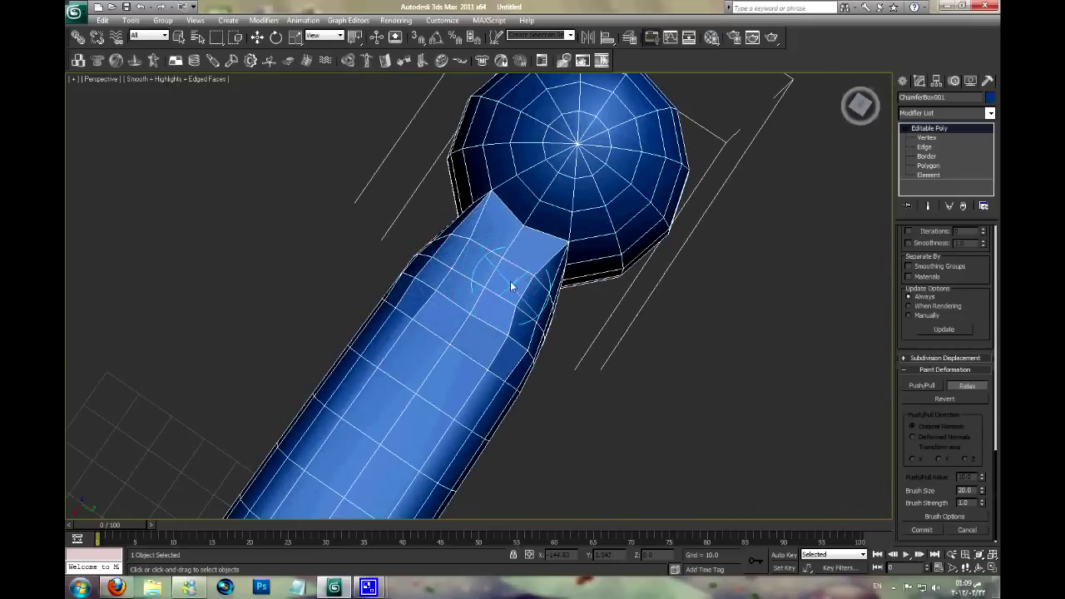
- Relax the surface further along the tube and inspect the smoothed handle
mouse_move(512, 252)
middle_mouse_down("alt")
mouse_move(551, 258)
mouse_move(501, 209)
mouse_move(518, 219)
middle_mouse_up("alt")
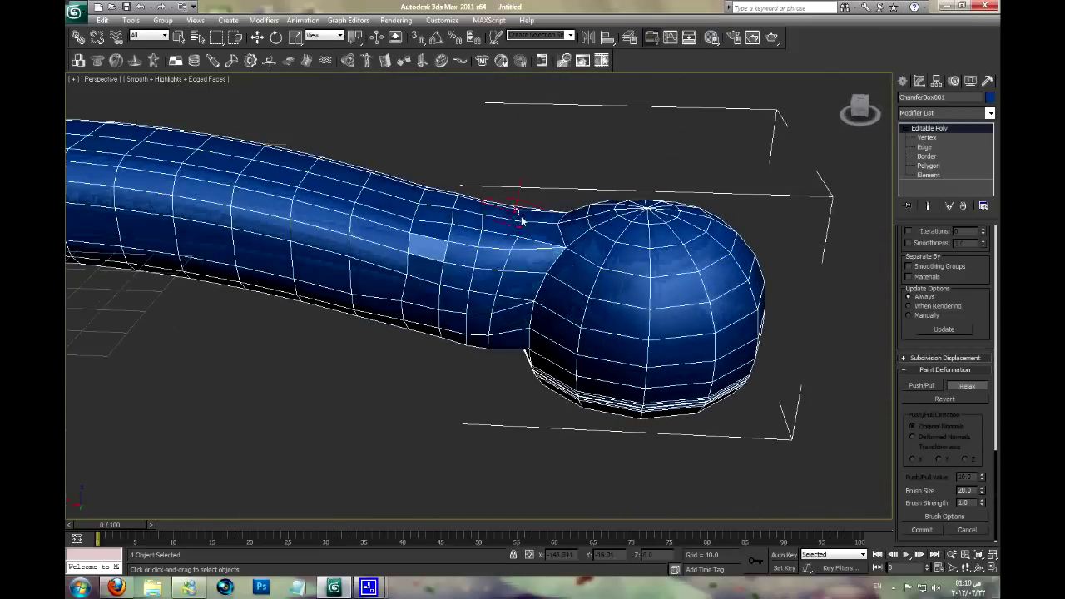
mouse_move(472, 313)
middle_mouse_down("alt")
mouse_move(480, 290)
mouse_move(442, 219)
middle_mouse_up("alt")
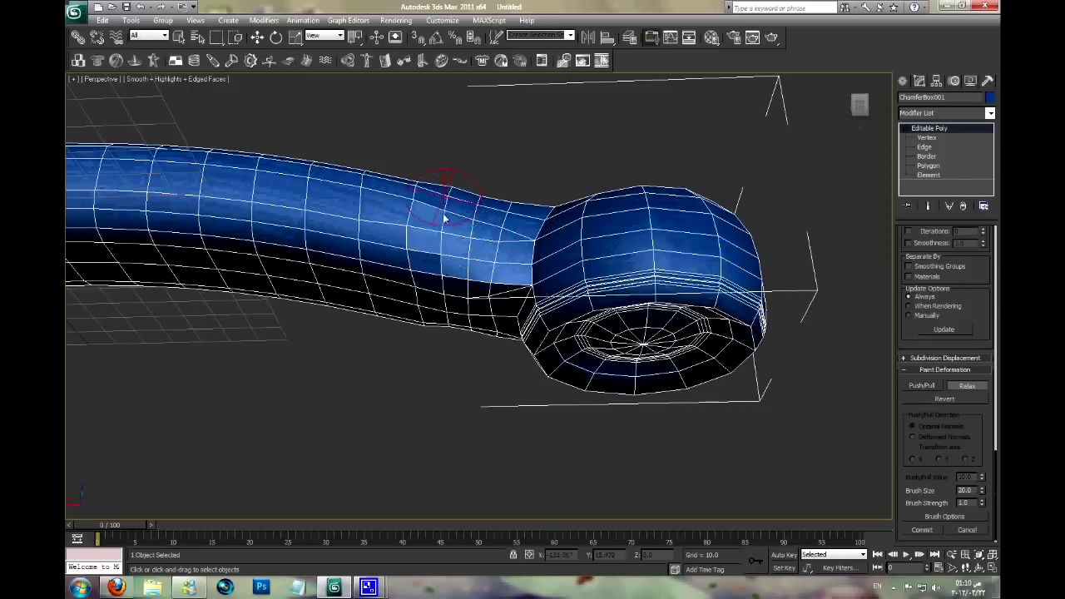
mouse_move(452, 285)
middle_mouse_down("alt")
mouse_move(452, 214)
mouse_move(452, 290)
middle_mouse_up("alt")
mouse_move(491, 357)
middle_mouse_down("alt")
mouse_move(447, 245)
mouse_move(419, 293)
middle_mouse_up("alt")
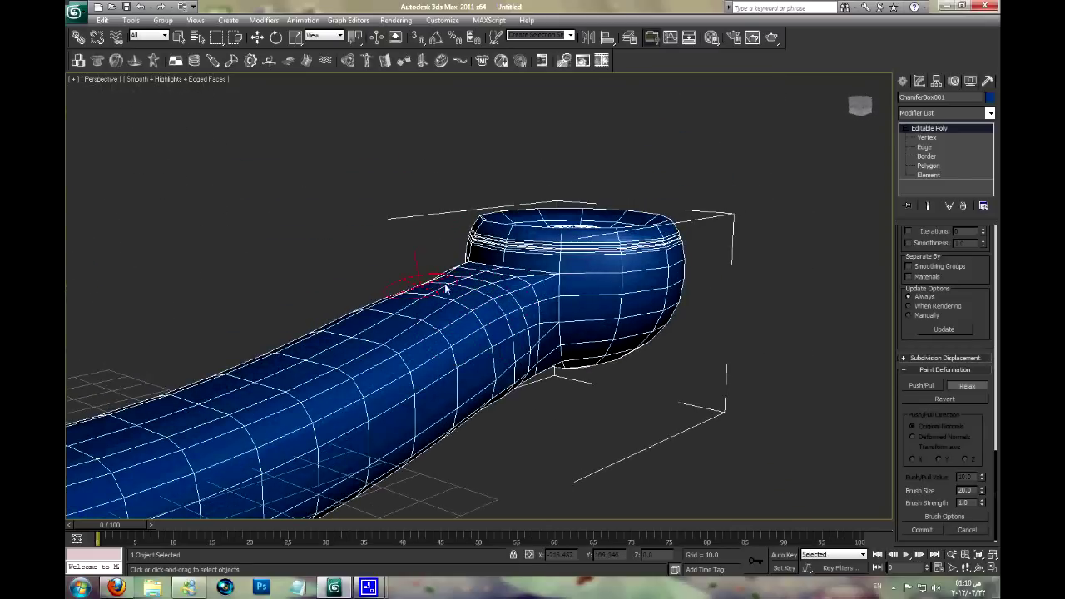
mouse_move(513, 337)
middle_mouse_down("alt")
mouse_move(456, 266)
mouse_move(456, 205)
mouse_move(387, 133)
mouse_move(546, 224)
middle_mouse_up("alt")
left_click_drag(547, 225, 493, 256)
mouse_move(533, 279)
middle_mouse_down("alt")
mouse_move(507, 233)
mouse_move(540, 171)
mouse_move(572, 265)
mouse_move(549, 330)
mouse_move(558, 345)
mouse_move(563, 307)
mouse_move(494, 332)
middle_mouse_up("alt")
scroll(572, 265, "down", 5)
scroll(563, 327, "up", 5)
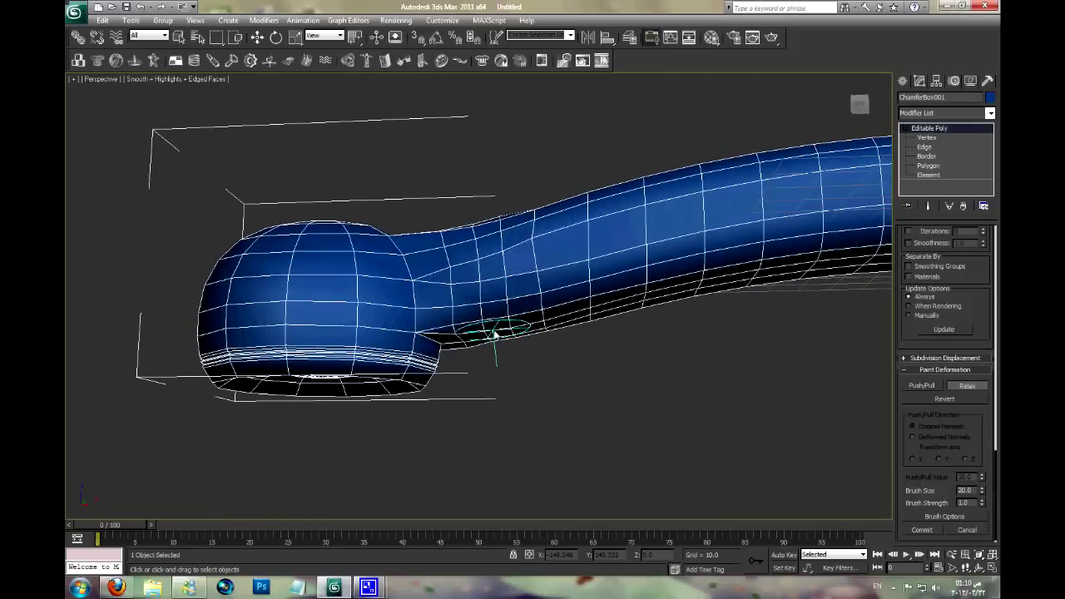
key("f")
left_click(928, 165)
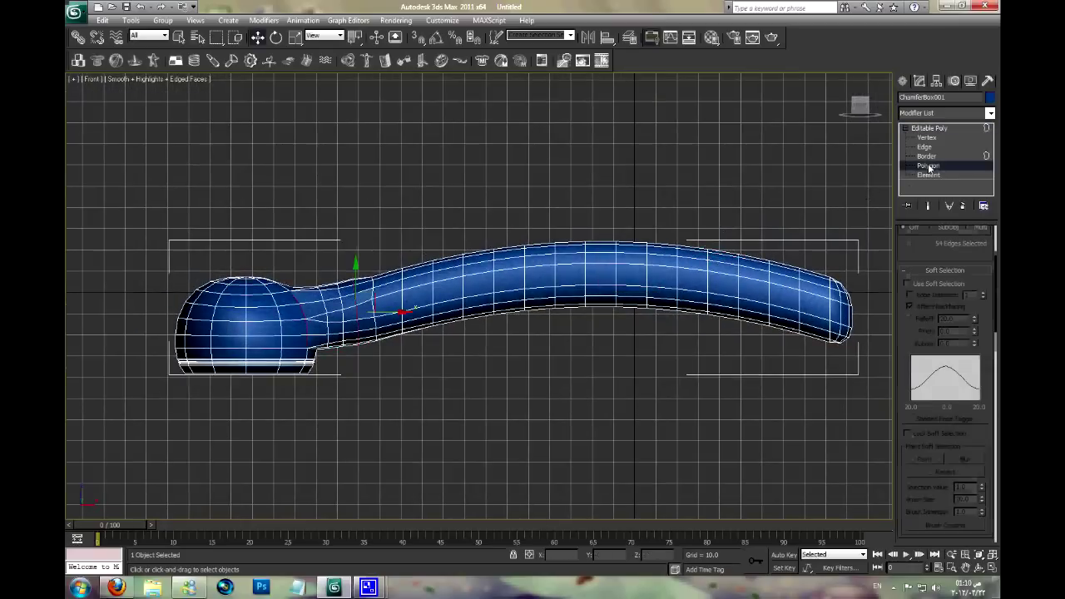
- Box-select the far half of the tube's faces and delete them
left_click_drag(166, 267, 320, 379)
left_click_drag(818, 360, 858, 376)
key("Delete")
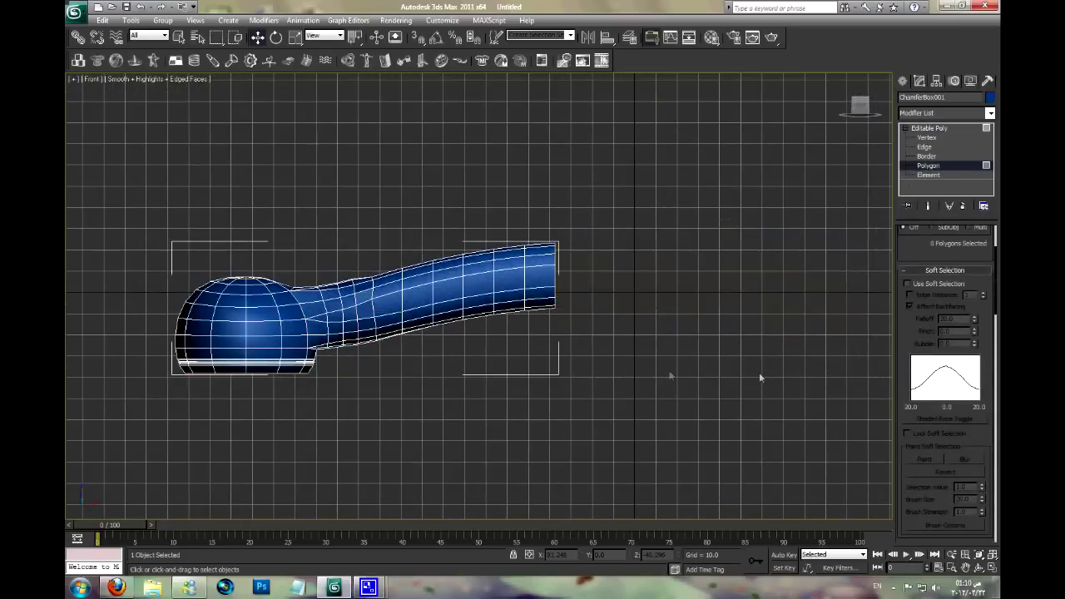
scroll(750, 369, "up", 2)
key("p")
mouse_move(658, 356)
middle_mouse_down("alt")
mouse_move(613, 337)
mouse_move(646, 245)
mouse_move(599, 333)
mouse_move(632, 341)
middle_mouse_up("alt")
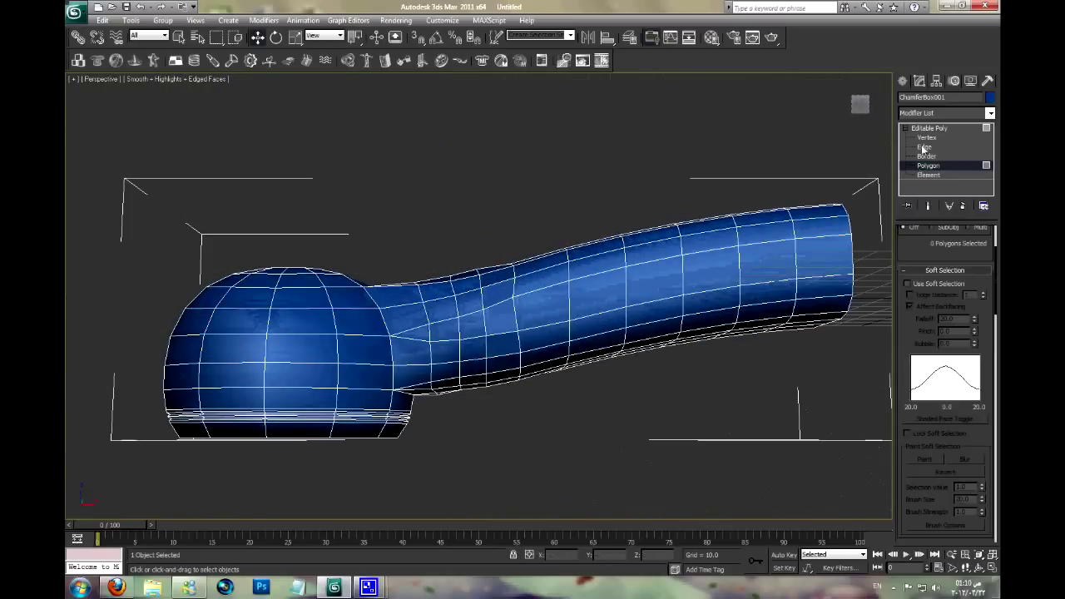
- Add MeshSmooth to the handle with Iterations set to 2
left_click(924, 114)
scroll(923, 116, "down", 3)
scroll(923, 115, "down", 5)
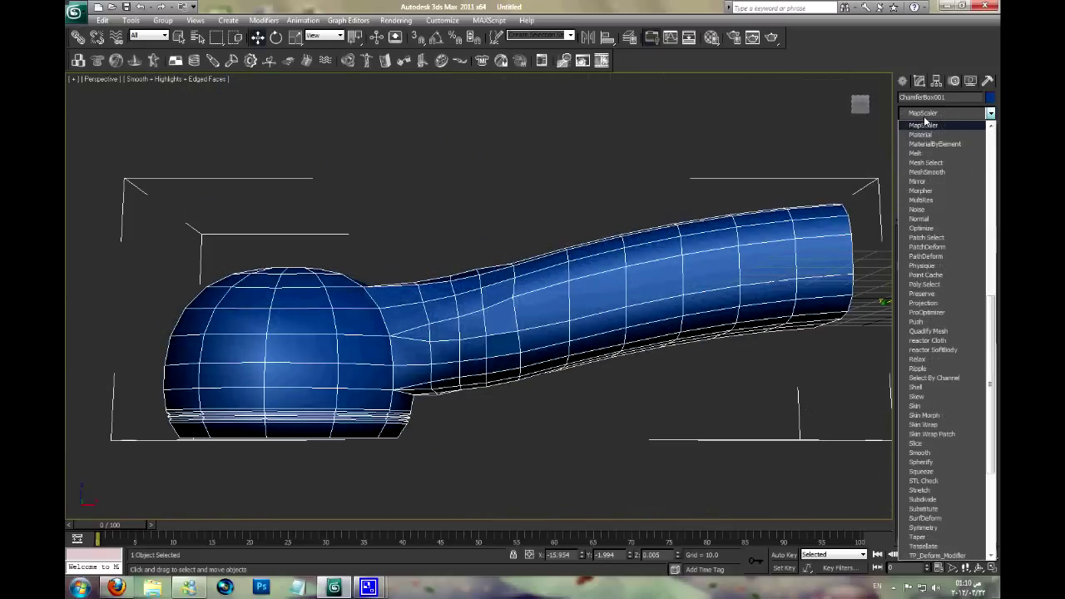
left_click(932, 147)
scroll(760, 256, "down", 3)
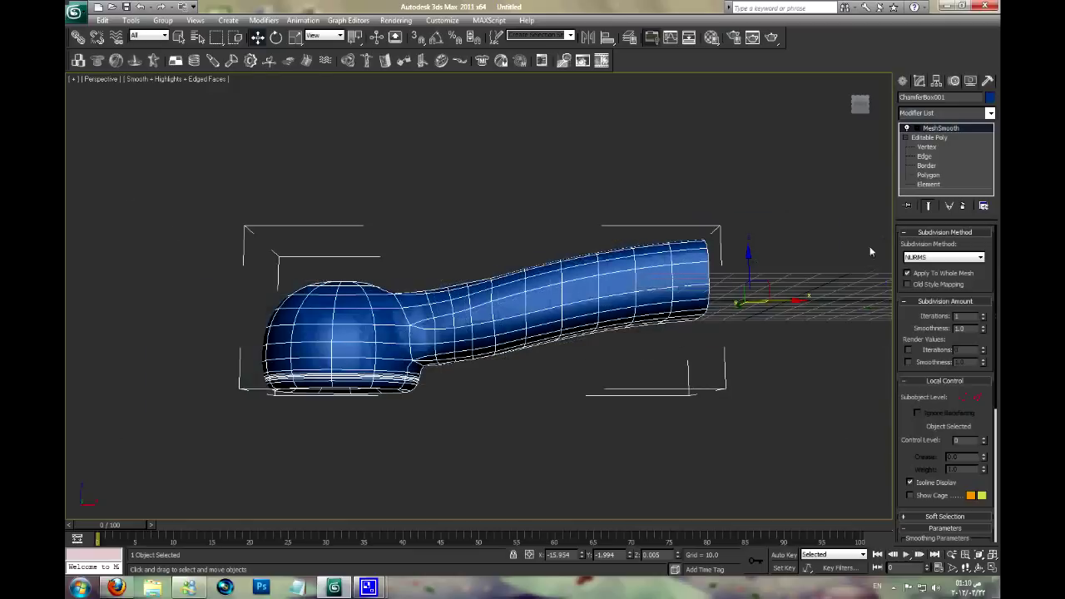
left_click(984, 317)
key("F4")
scroll(593, 330, "up", 3)
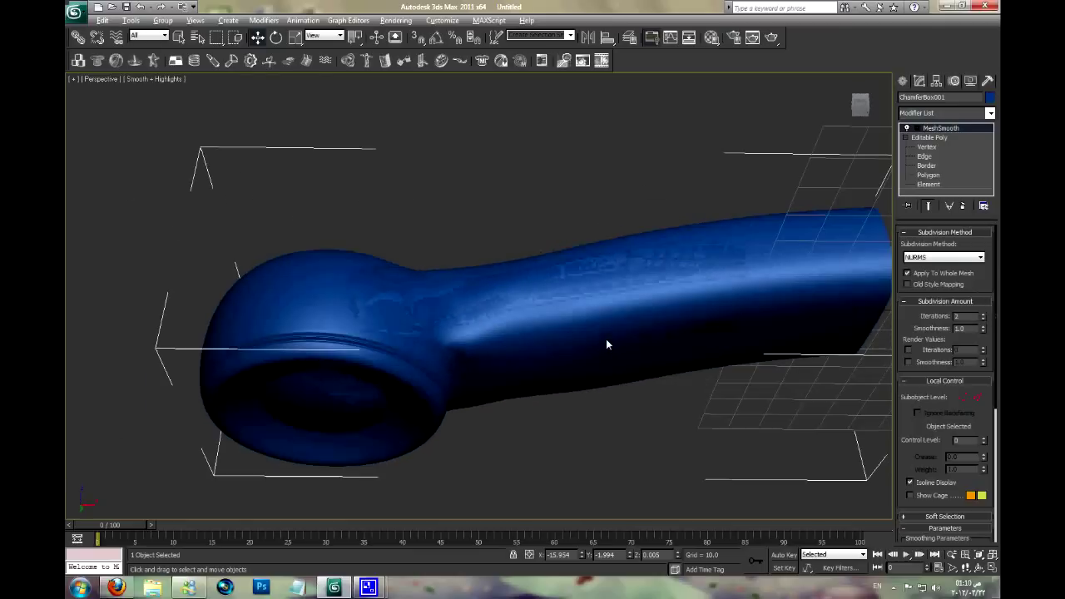
scroll(605, 339, "up", 3)
mouse_move(602, 301)
middle_mouse_down("alt")
mouse_move(601, 182)
mouse_move(570, 287)
mouse_move(611, 397)
middle_mouse_up("alt")
- Add a Symmetry modifier on the base Editable Poly
left_click(929, 137)
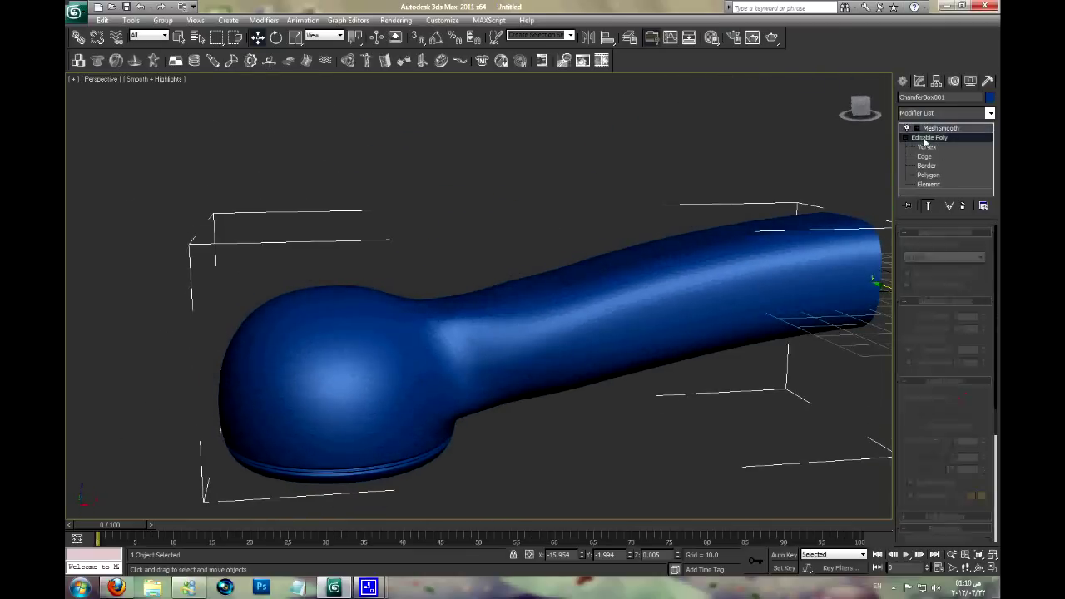
left_click(921, 117)
key("s")
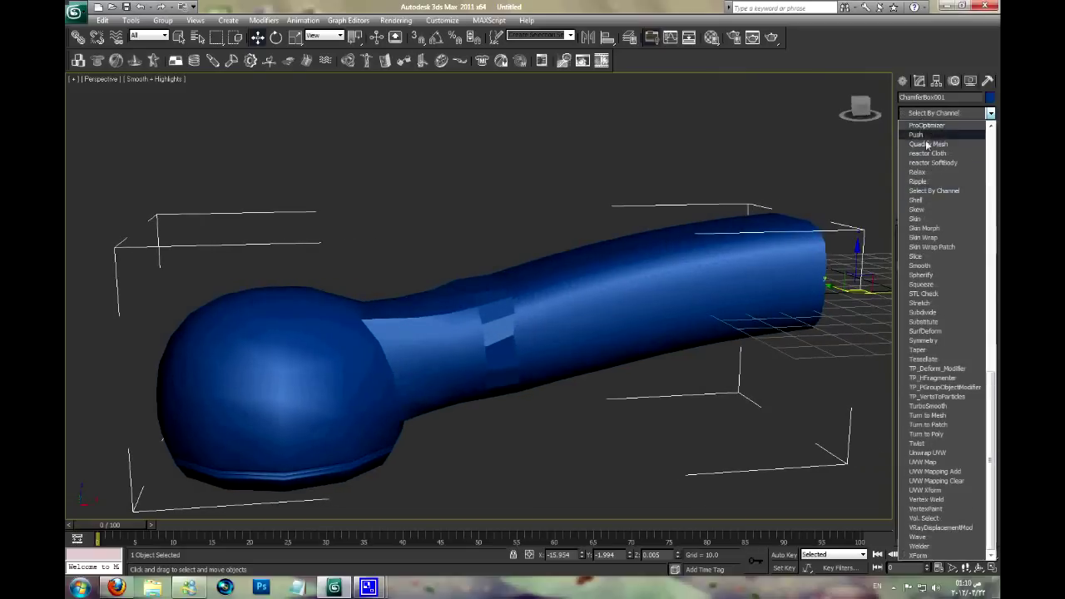
left_click(922, 341)
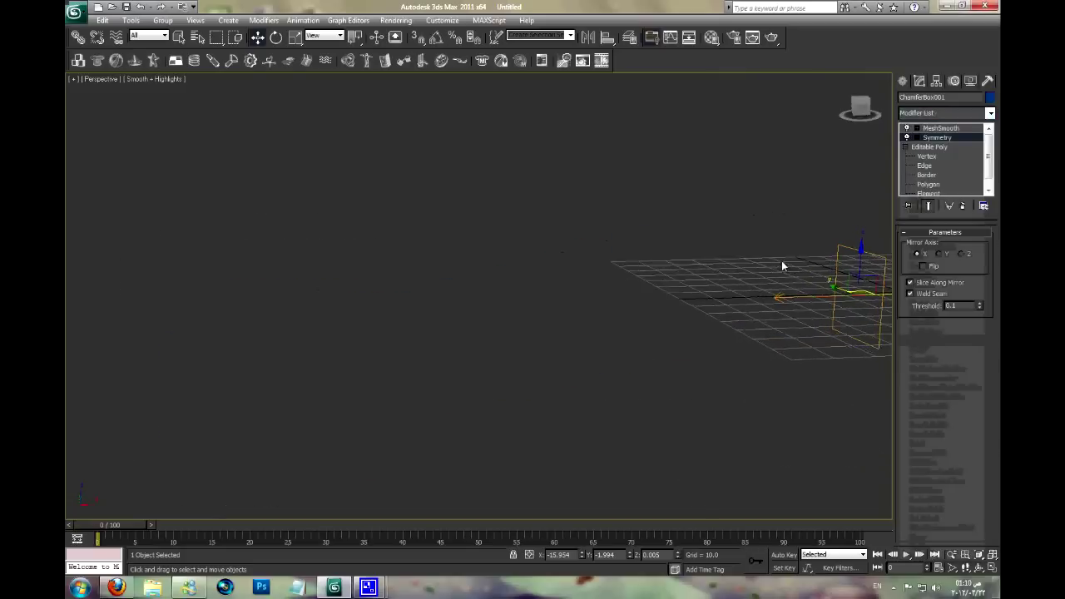
- Flip the Symmetry modifier and slide its mirror plane along X until both halves join
left_click(924, 266)
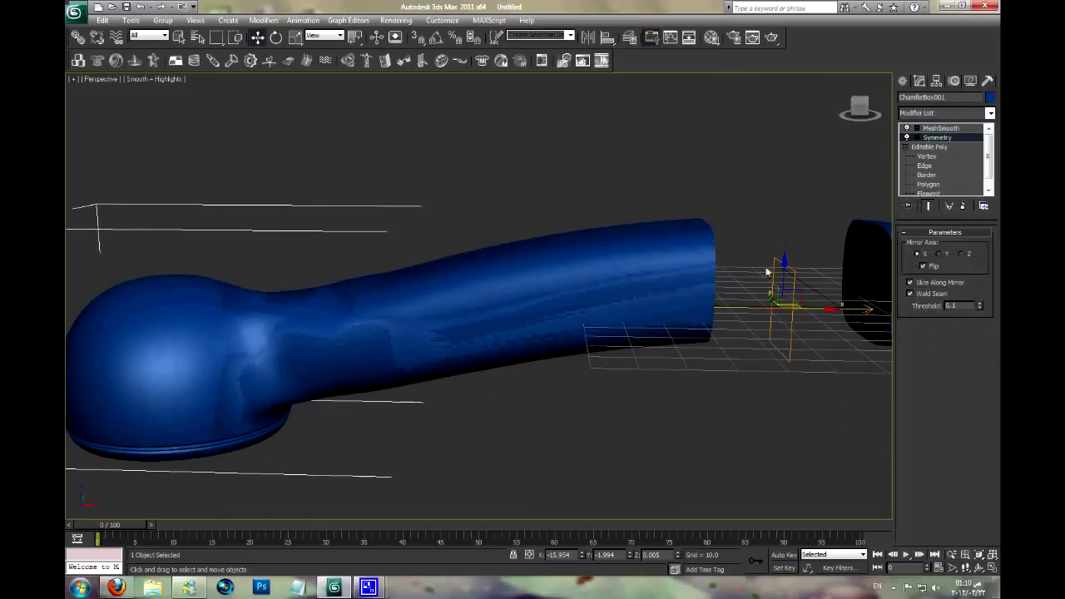
key("f")
scroll(773, 260, "up", 2)
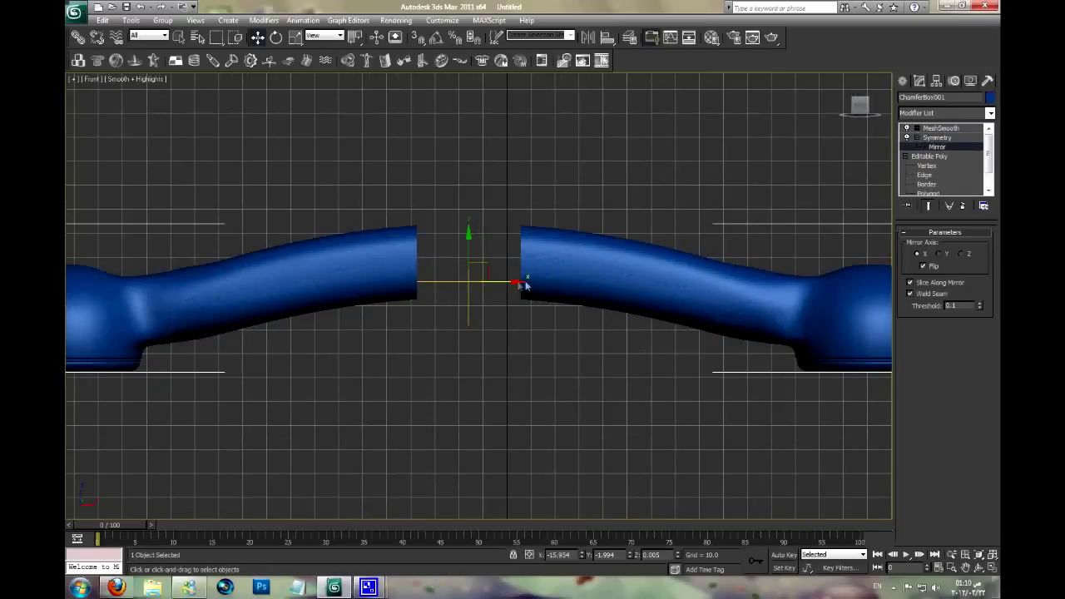
mouse_move(511, 285)
left_mouse_down()
mouse_move(413, 283)
mouse_move(447, 280)
left_mouse_up()
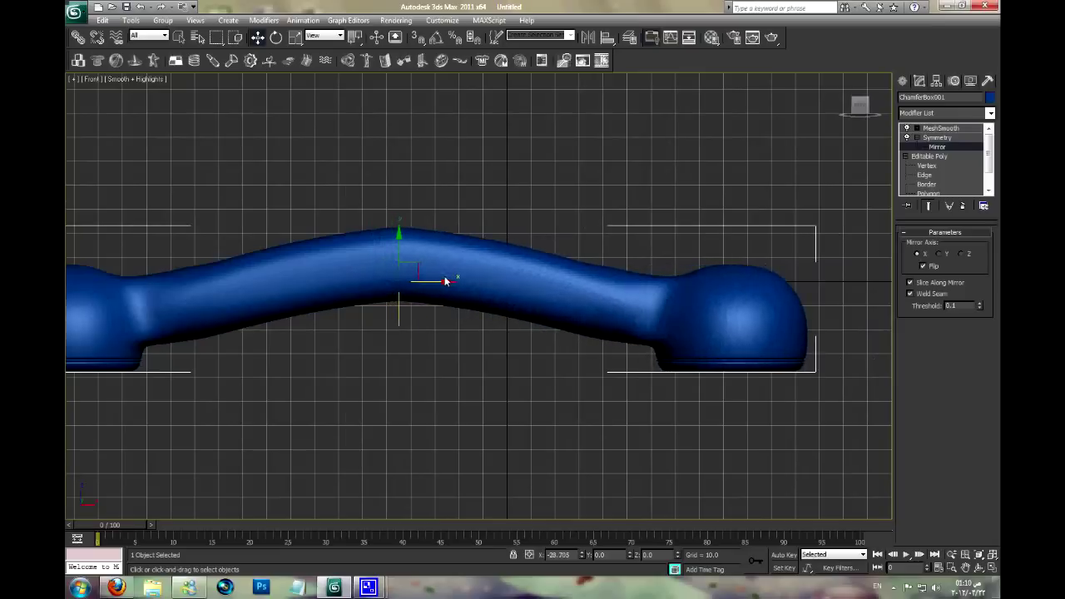
middle_click_drag(446, 280, 549, 264)
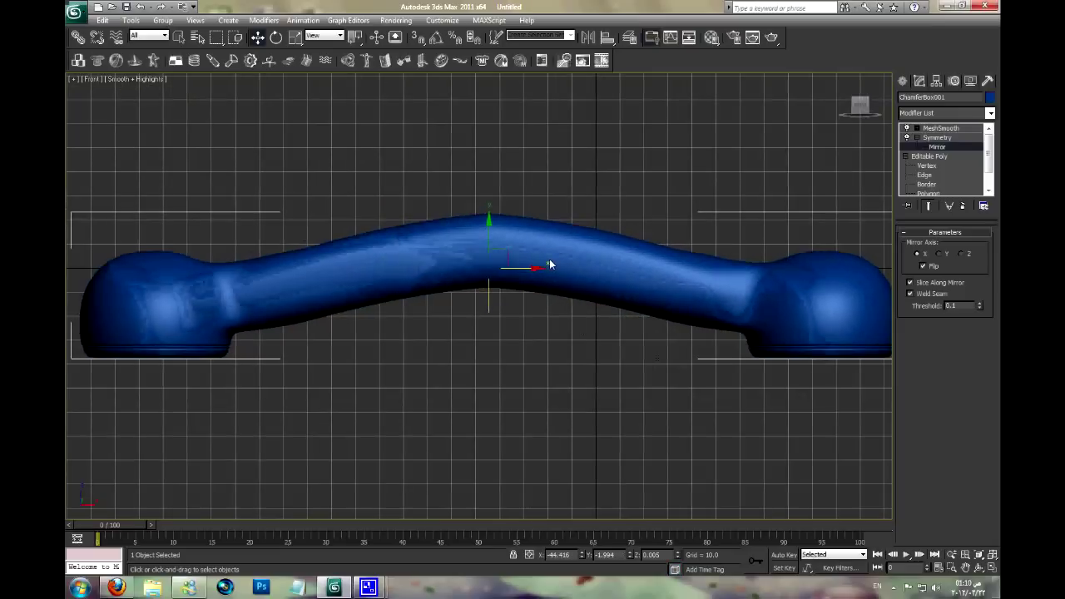
- Preview the MeshSmooth result of the mirrored handle in a framed perspective view
left_click(933, 128)
mouse_move(665, 258)
middle_mouse_down()
mouse_move(662, 269)
mouse_move(614, 170)
middle_mouse_up()
key("p")
key("z")
middle_click_drag(609, 241, 630, 307, "alt")
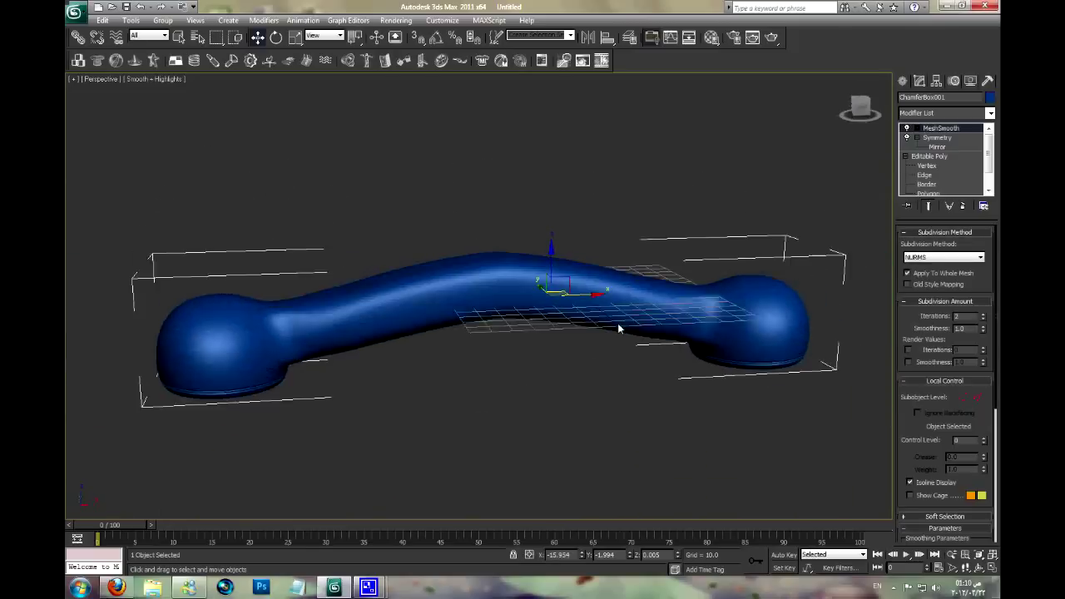
scroll(630, 307, "up", 2)
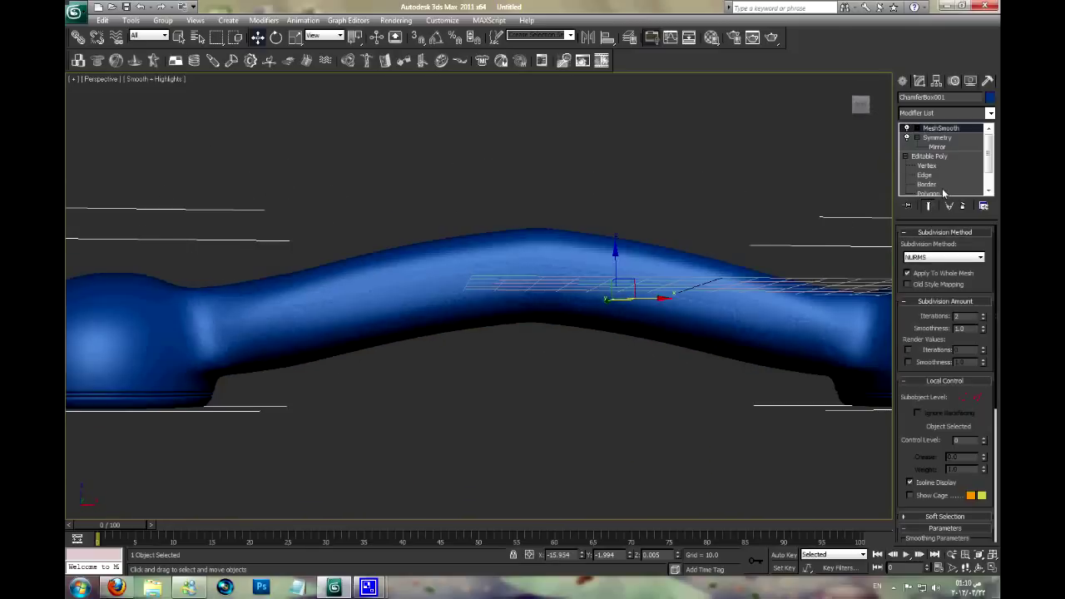
left_click(924, 174)
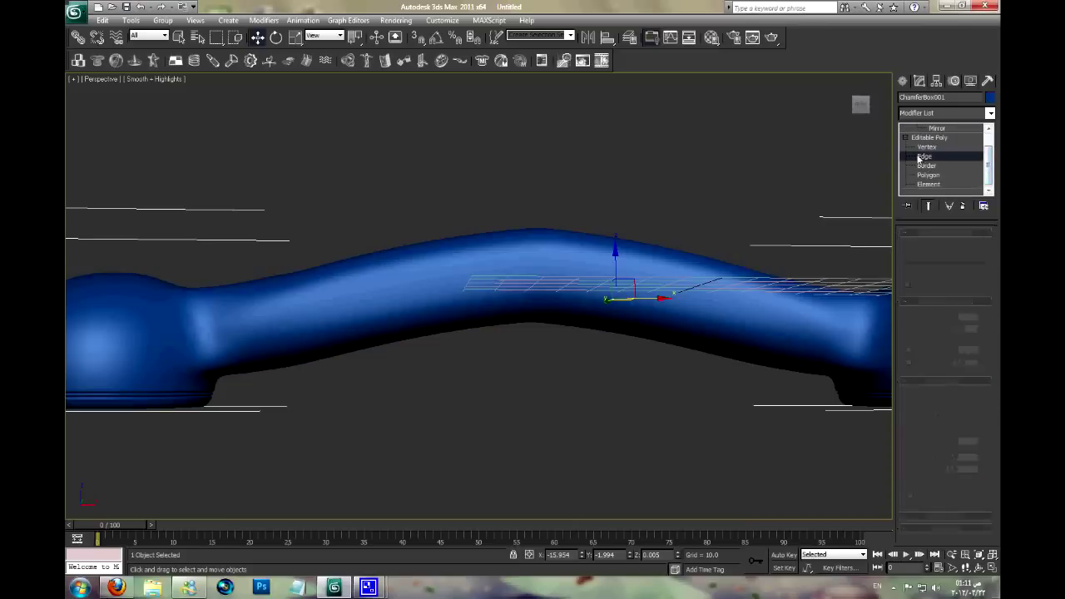
- In front view with edged faces, select the tube's open-end polygons and rotate them to tilt
key("F4")
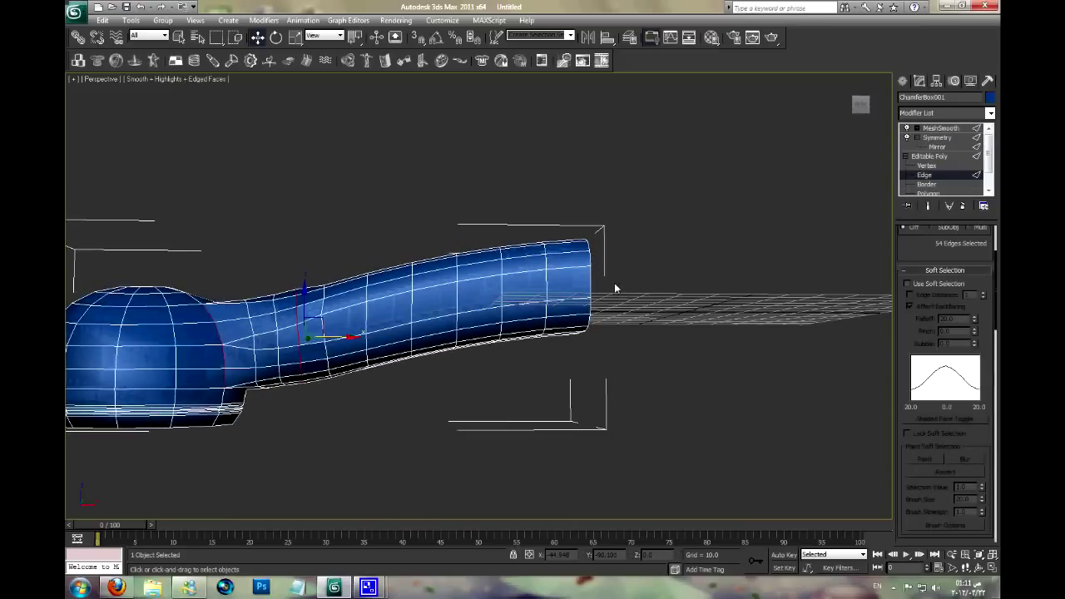
key("f")
scroll(602, 285, "down", 4)
scroll(606, 280, "down", 2)
scroll(605, 280, "up", 2)
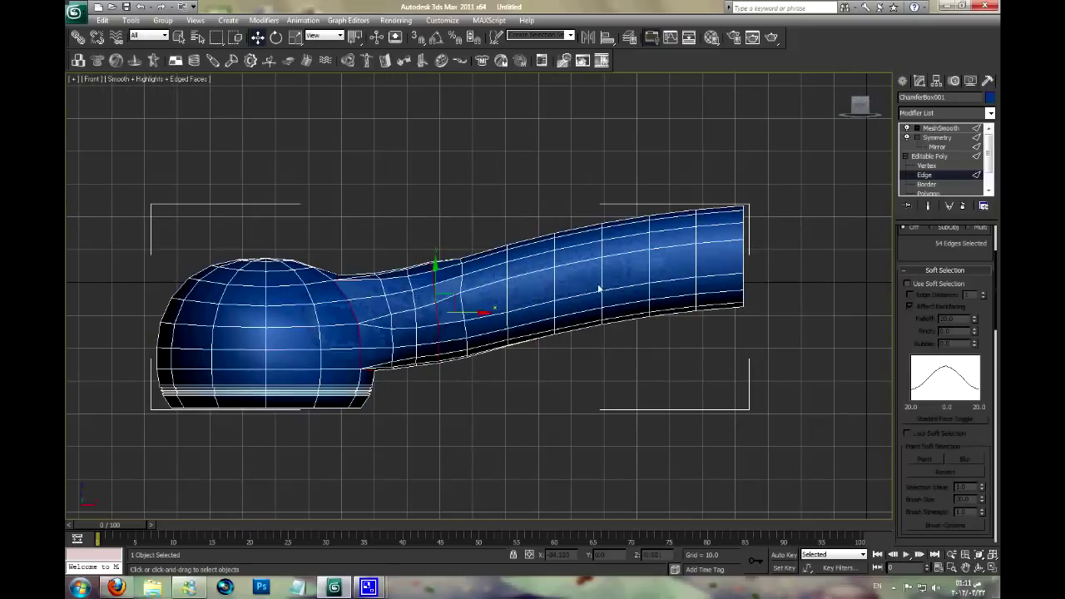
scroll(613, 281, "up", 2)
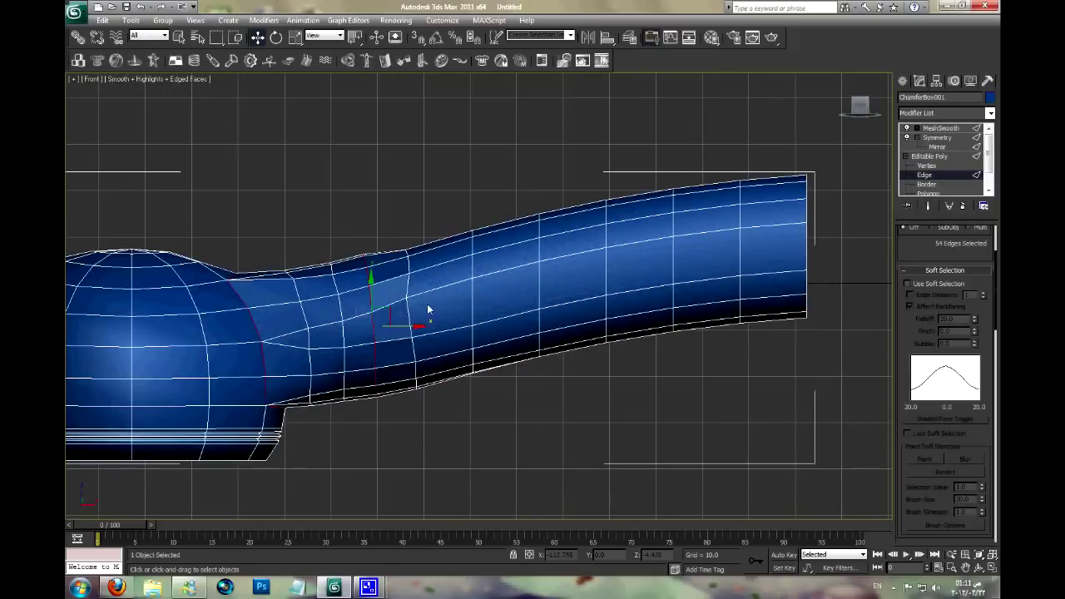
left_click(924, 193)
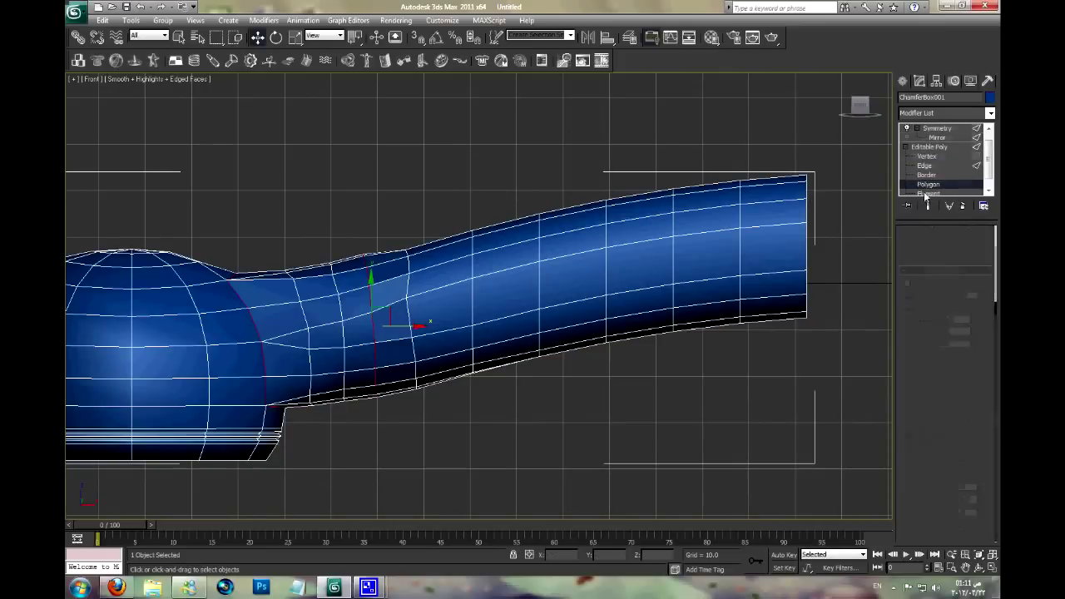
left_click_drag(835, 326, 835, 326)
middle_click_drag(835, 326, 790, 330)
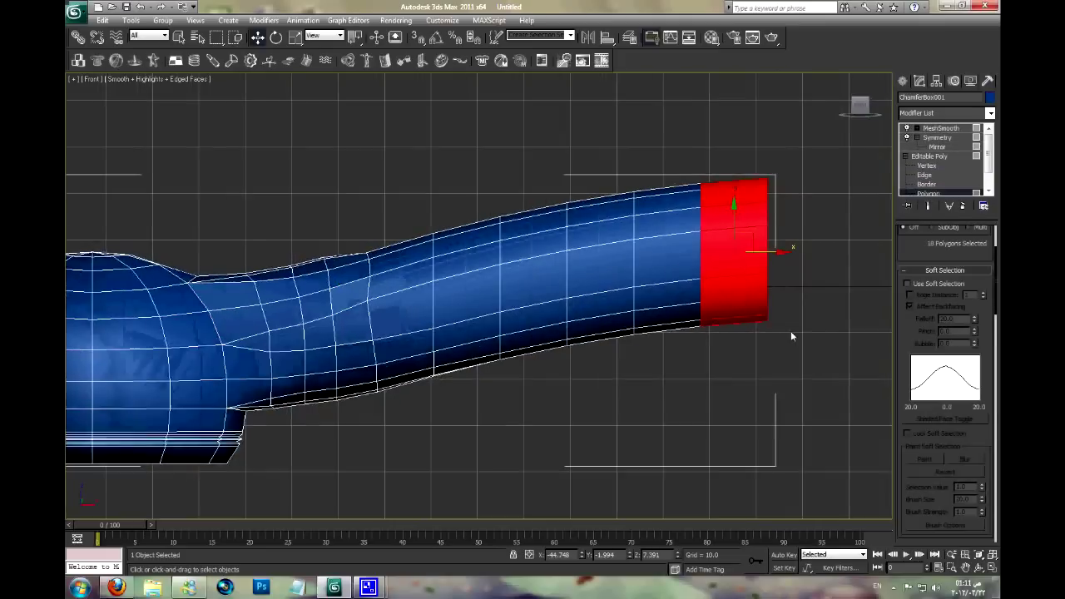
left_click(275, 38)
left_click_drag(758, 222, 735, 245)
left_click(257, 37)
- Loop-select the bend's vertical edges, lower them, and show the Symmetry result
key("2")
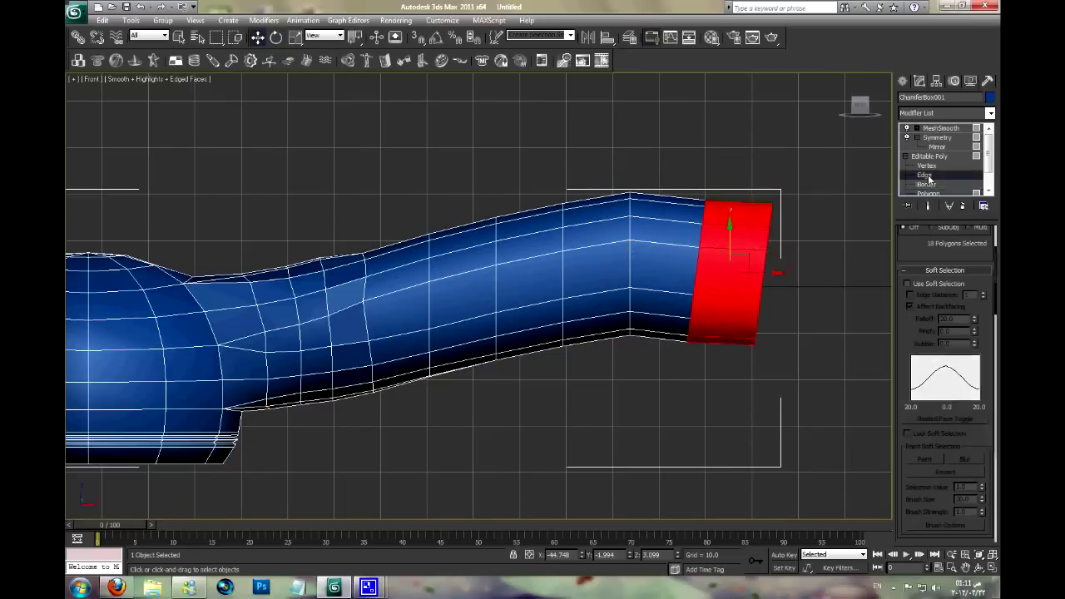
left_click(630, 271)
scroll(943, 251, "up", 3)
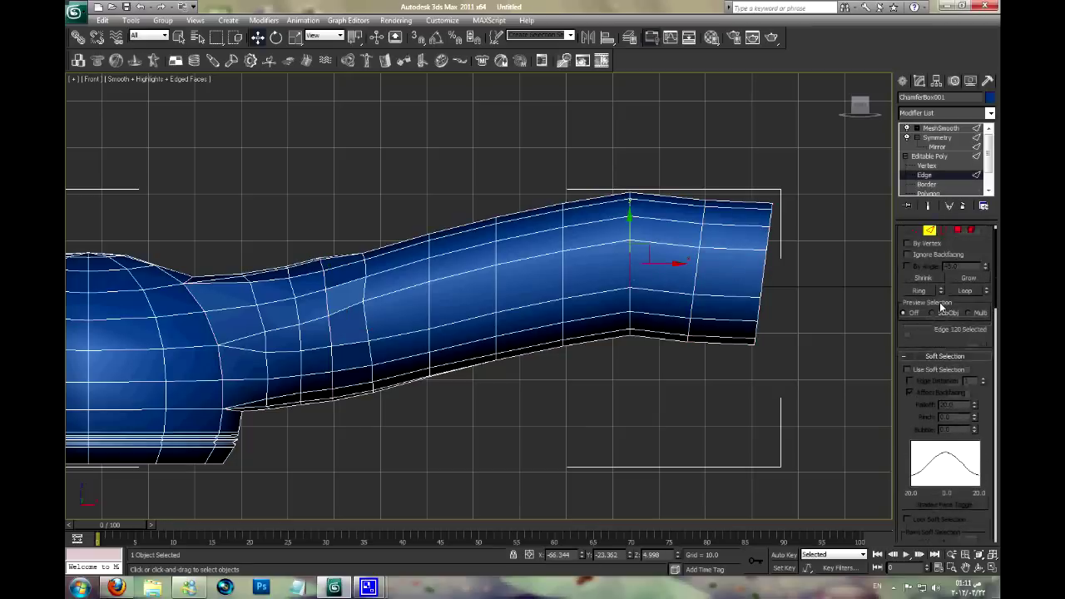
left_click(963, 290)
left_click_drag(630, 241, 632, 248)
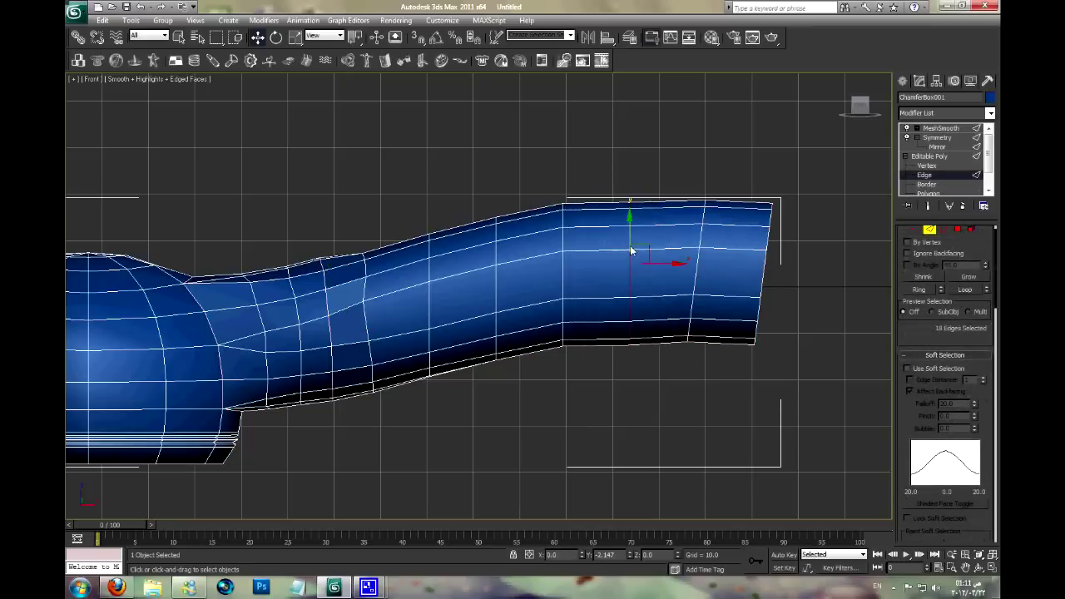
left_click(935, 155)
left_click(938, 137)
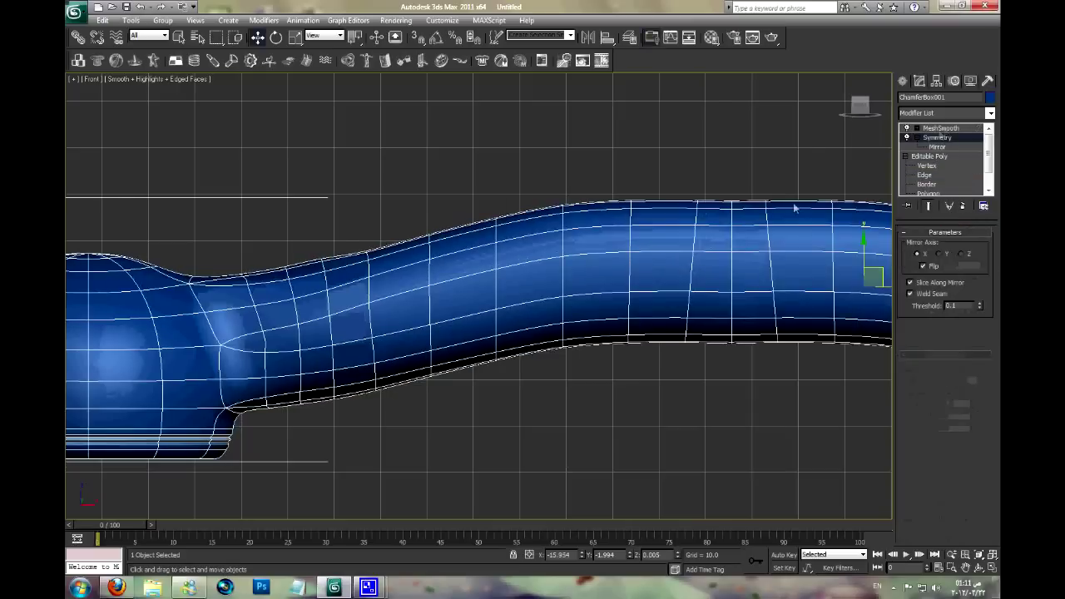
scroll(630, 218, "down", 2)
scroll(687, 261, "down", 3)
- Loop-select edge rings along the tube and uniformly scale them down to slim it
key("p")
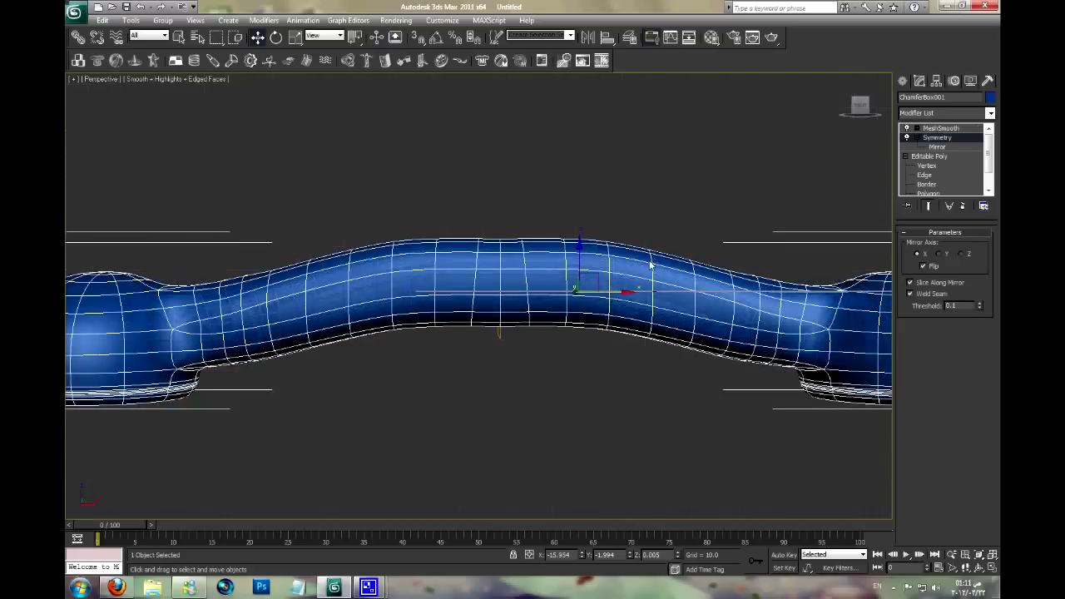
key("F4")
scroll(635, 283, "down", 3)
mouse_move(575, 338)
middle_mouse_down("alt")
mouse_move(629, 375)
mouse_move(622, 416)
mouse_move(577, 422)
mouse_move(625, 302)
mouse_move(656, 414)
mouse_move(675, 425)
middle_mouse_up("alt")
left_click(923, 175)
mouse_move(594, 311)
middle_mouse_down("alt")
mouse_move(608, 270)
mouse_move(594, 283)
mouse_move(504, 265)
mouse_move(573, 277)
mouse_move(614, 266)
middle_mouse_up("alt")
key("F4")
scroll(573, 277, "down", 2)
scroll(619, 265, "up", 2)
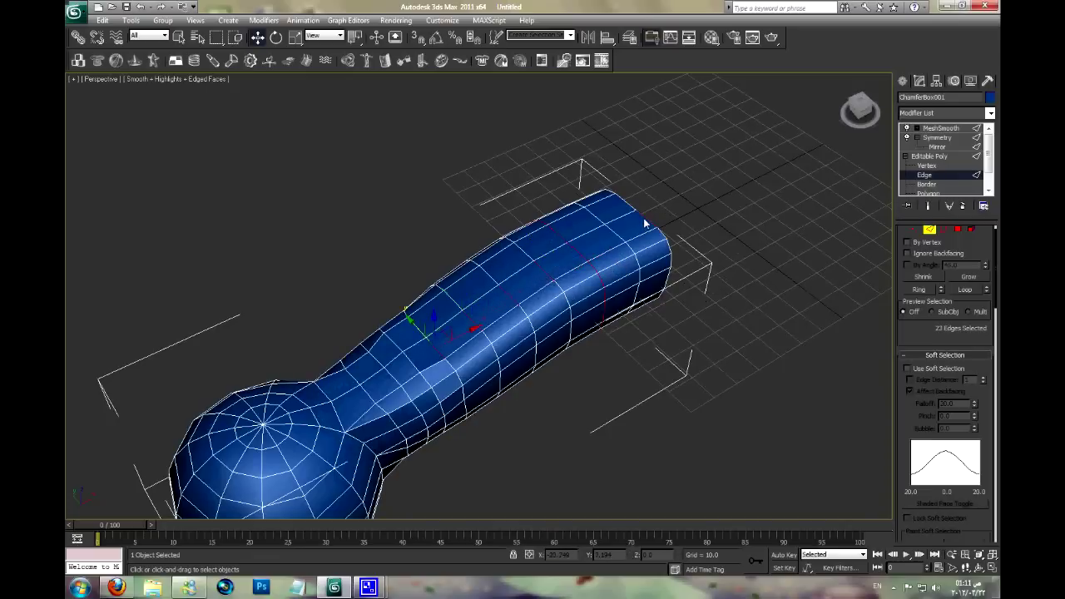
left_click(967, 290)
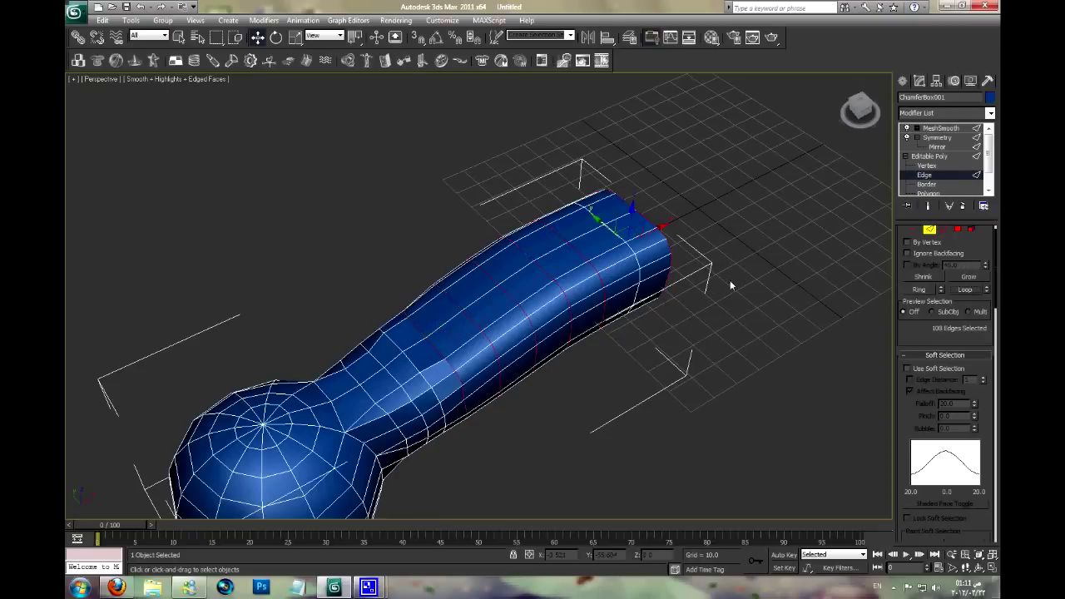
left_click(966, 291)
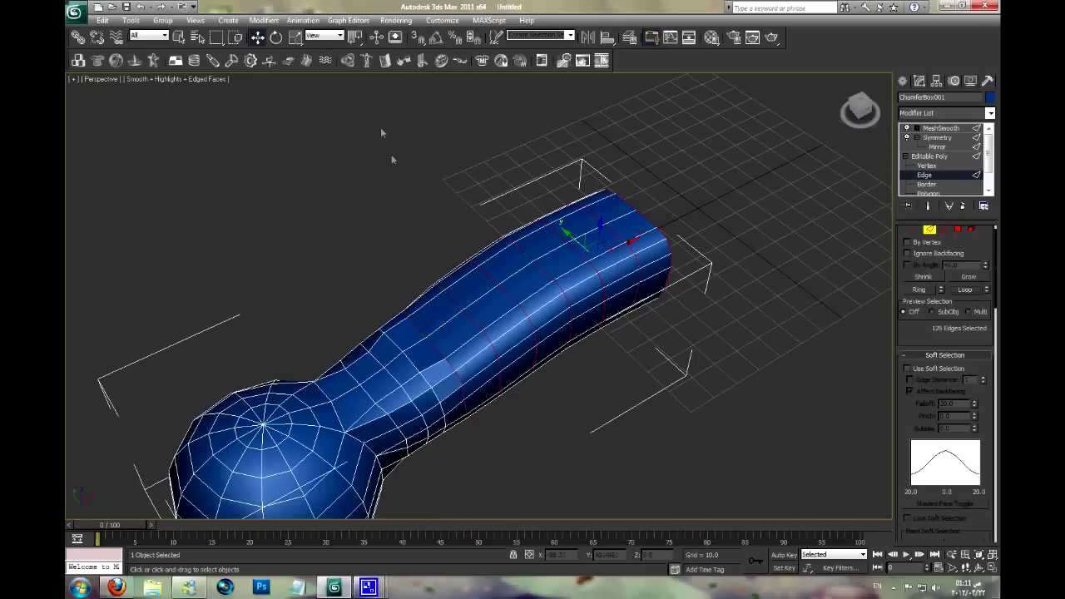
left_click(295, 37)
left_click_drag(598, 260, 514, 324)
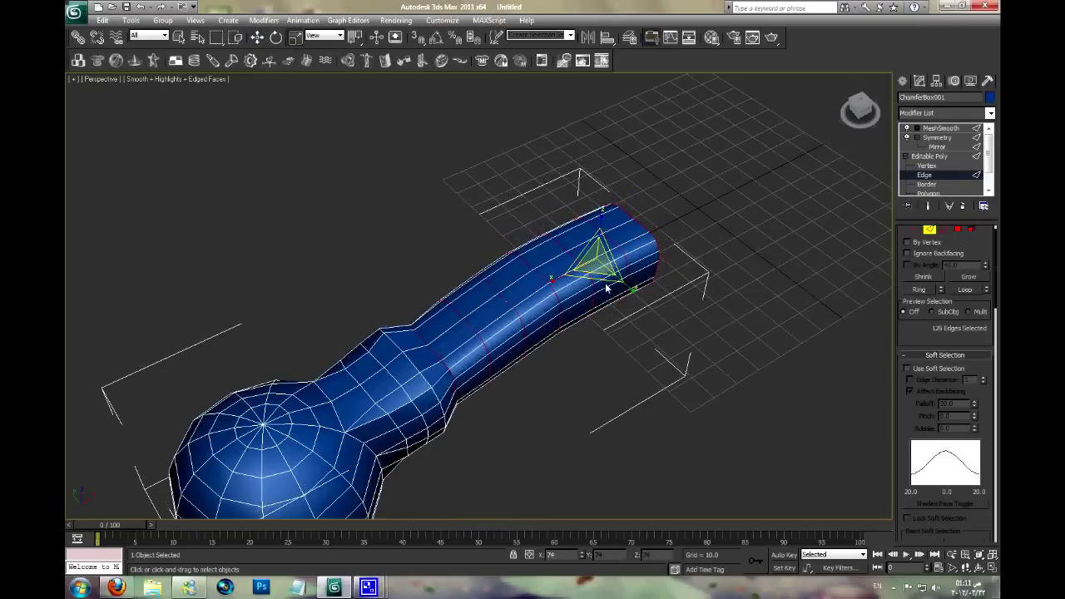
- Loop-select the neck edges beside the bulb and scale them down to narrow the neck
left_click(408, 366)
left_click(402, 376, "ctrl")
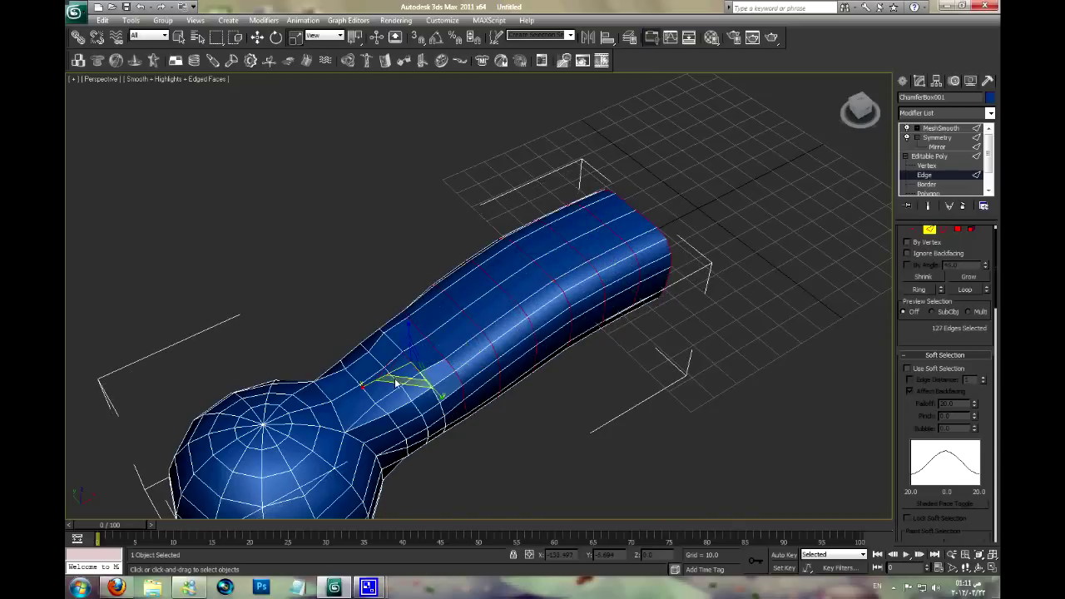
left_click(964, 289)
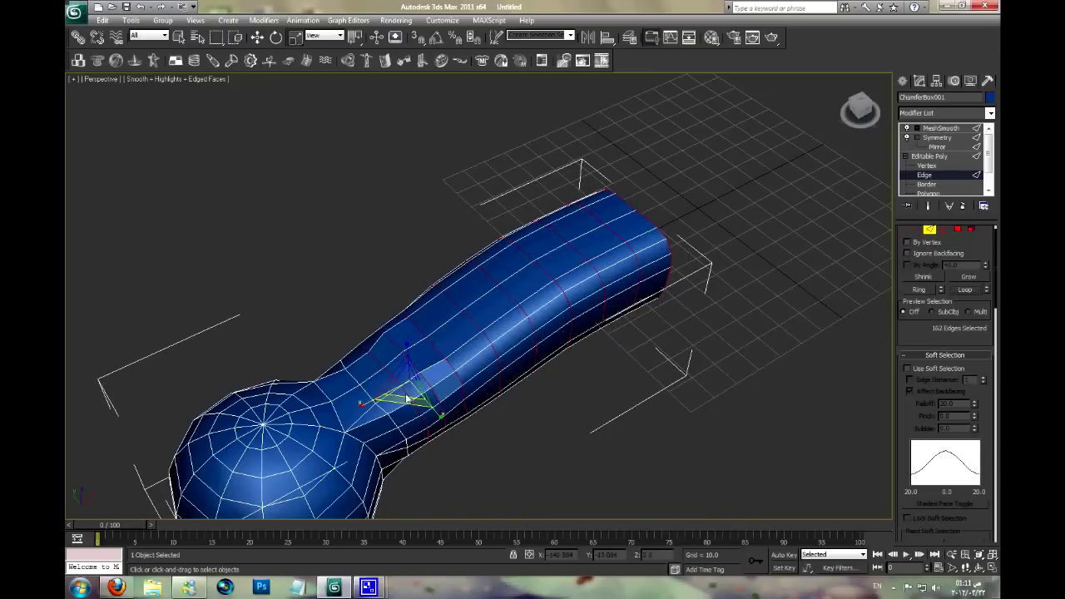
left_click_drag(408, 391, 422, 416)
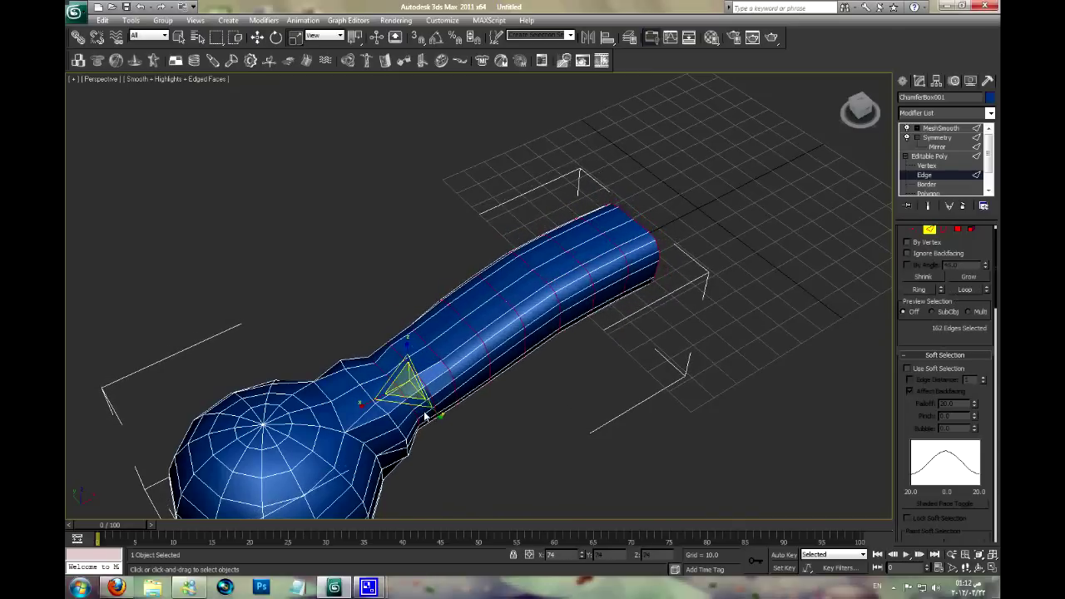
left_click_drag(422, 416, 431, 418)
mouse_move(476, 379)
middle_mouse_down("alt")
mouse_move(435, 316)
mouse_move(509, 327)
middle_mouse_up("alt")
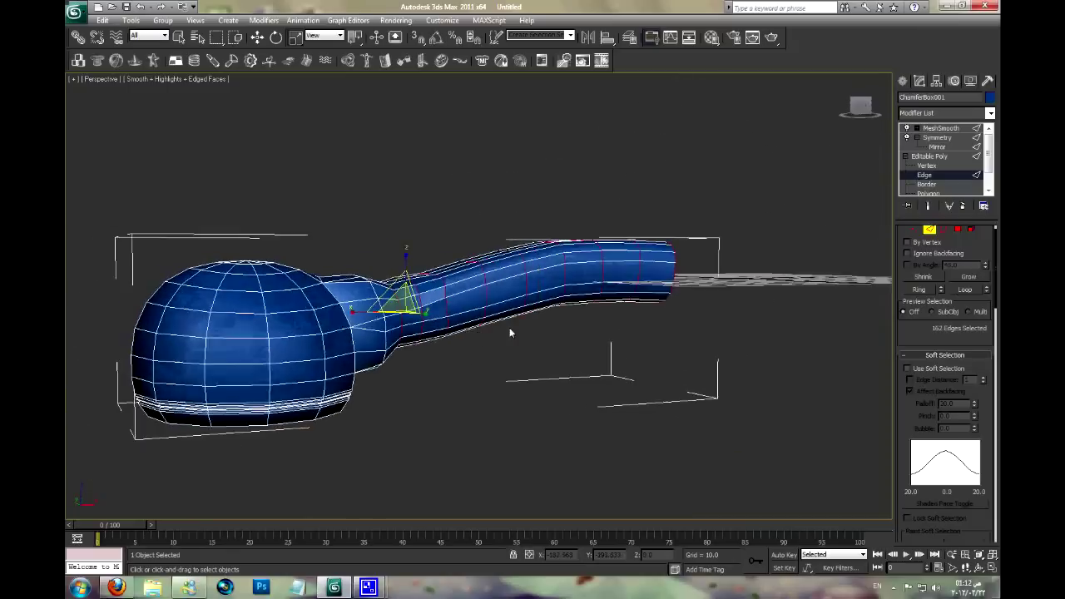
left_click(935, 156)
- Brush the tube's neck with the Paint Deformation Relax brush to smooth its surface
scroll(525, 297, "up", 3)
scroll(563, 302, "up", 2)
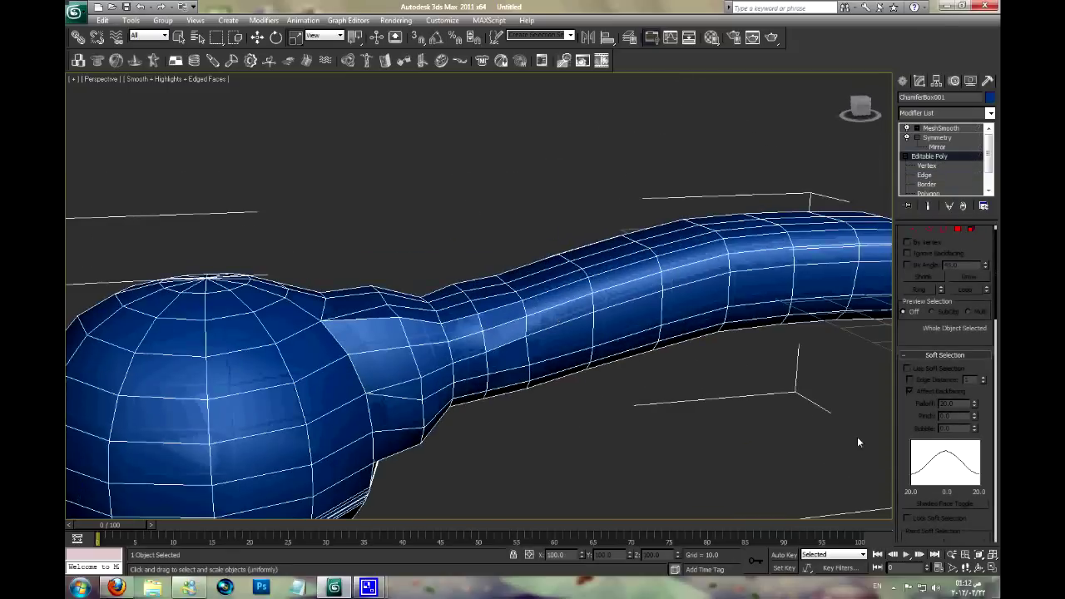
scroll(911, 378, "down", 2)
scroll(963, 431, "down", 2)
scroll(963, 431, "down", 5)
scroll(975, 447, "down", 5)
scroll(974, 447, "down", 2)
left_click(972, 391)
mouse_move(480, 321)
left_mouse_down()
mouse_move(421, 353)
mouse_move(416, 297)
left_mouse_up()
mouse_move(416, 297)
middle_mouse_down("alt")
mouse_move(408, 321)
mouse_move(347, 308)
mouse_move(342, 382)
mouse_move(376, 274)
middle_mouse_up("alt")
- Orbit around the relaxed tube and bulb, then display the mirrored, MeshSmoothed handle
mouse_move(392, 238)
middle_mouse_down("alt")
mouse_move(392, 250)
mouse_move(335, 219)
mouse_move(382, 337)
mouse_move(409, 309)
mouse_move(375, 261)
mouse_move(388, 238)
middle_mouse_up("alt")
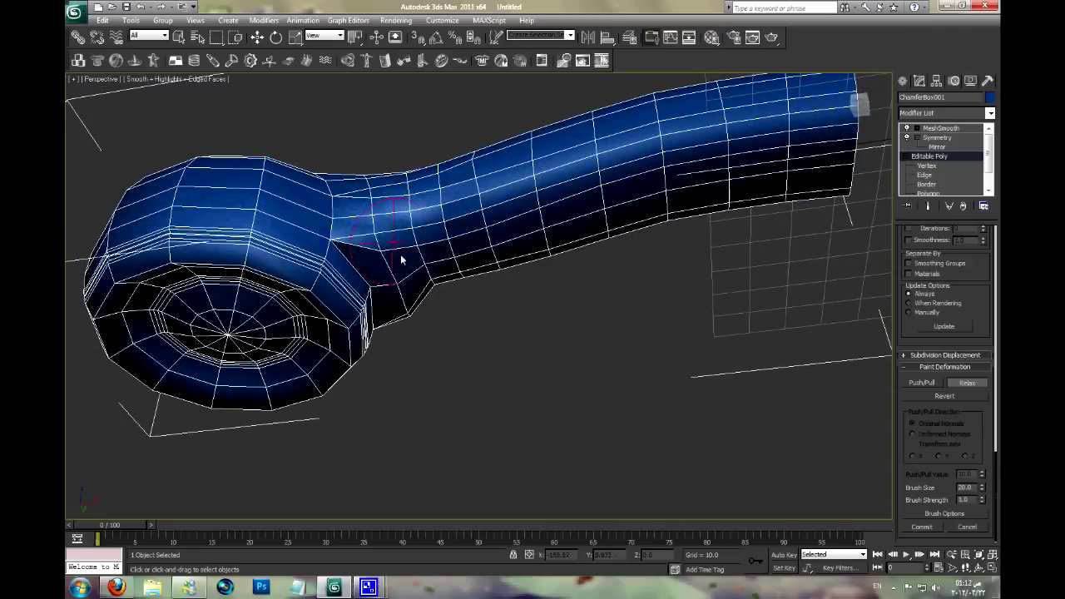
middle_click_drag(435, 280, 393, 197, "alt")
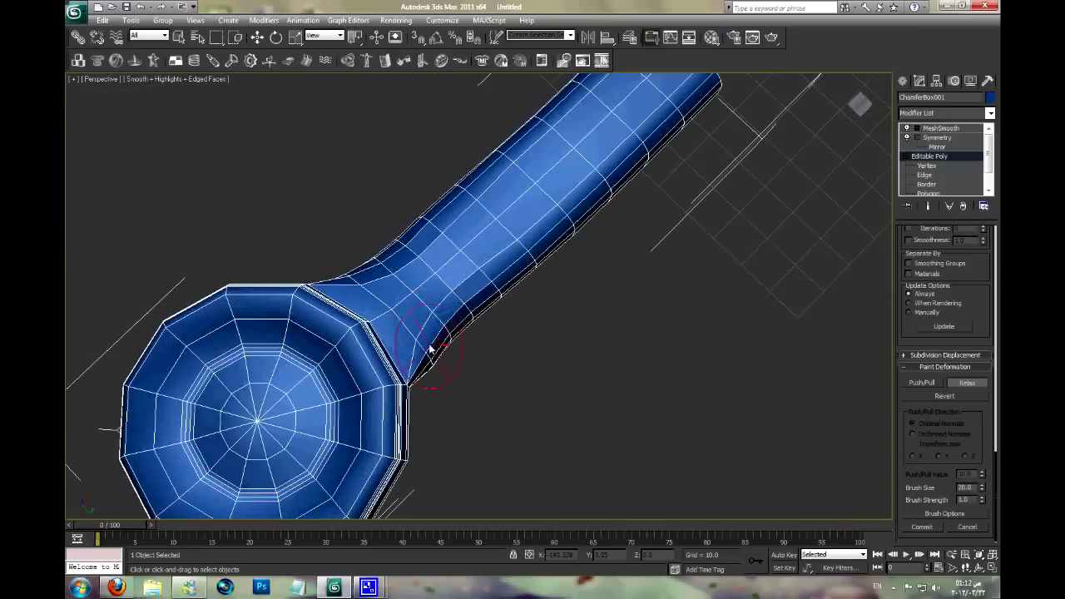
mouse_move(481, 333)
middle_mouse_down("alt")
mouse_move(531, 440)
mouse_move(394, 388)
mouse_move(416, 255)
middle_mouse_up("alt")
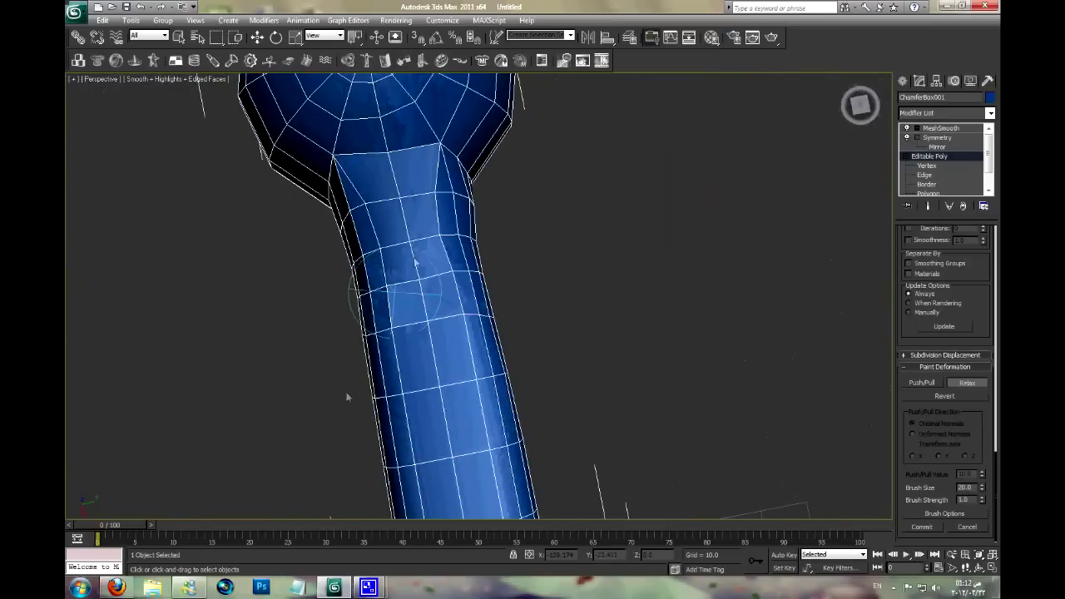
mouse_move(392, 178)
middle_mouse_down("alt")
mouse_move(344, 147)
mouse_move(507, 238)
mouse_move(472, 143)
mouse_move(516, 250)
middle_mouse_up("alt")
mouse_move(563, 381)
middle_mouse_down("alt")
mouse_move(487, 281)
mouse_move(475, 286)
mouse_move(511, 305)
middle_mouse_up("alt")
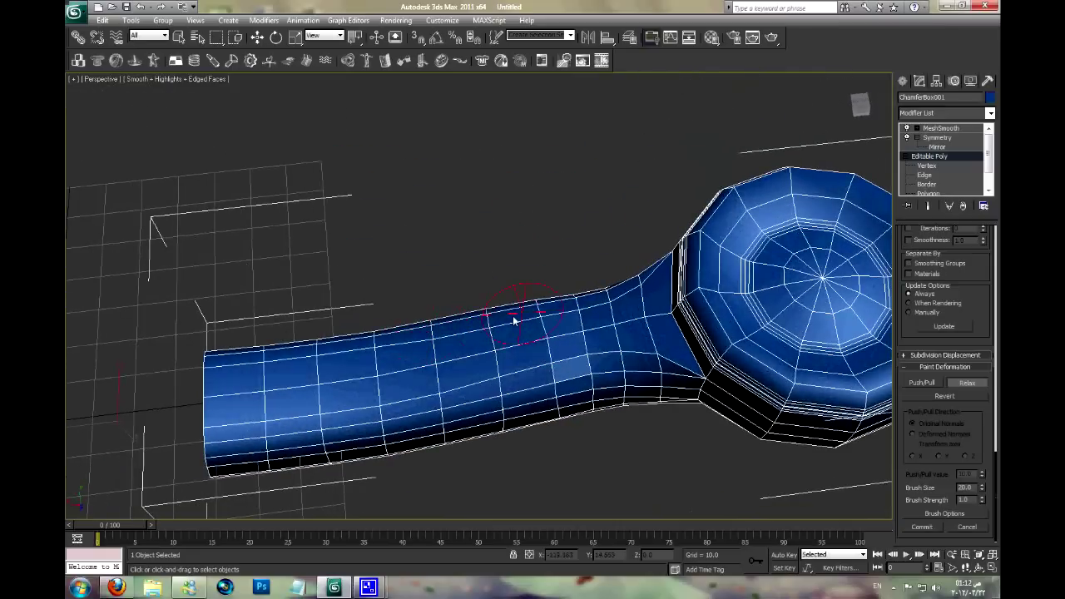
mouse_move(366, 418)
middle_mouse_down("alt")
mouse_move(479, 458)
mouse_move(484, 283)
mouse_move(435, 384)
mouse_move(307, 355)
mouse_move(505, 309)
mouse_move(607, 254)
middle_mouse_up("alt")
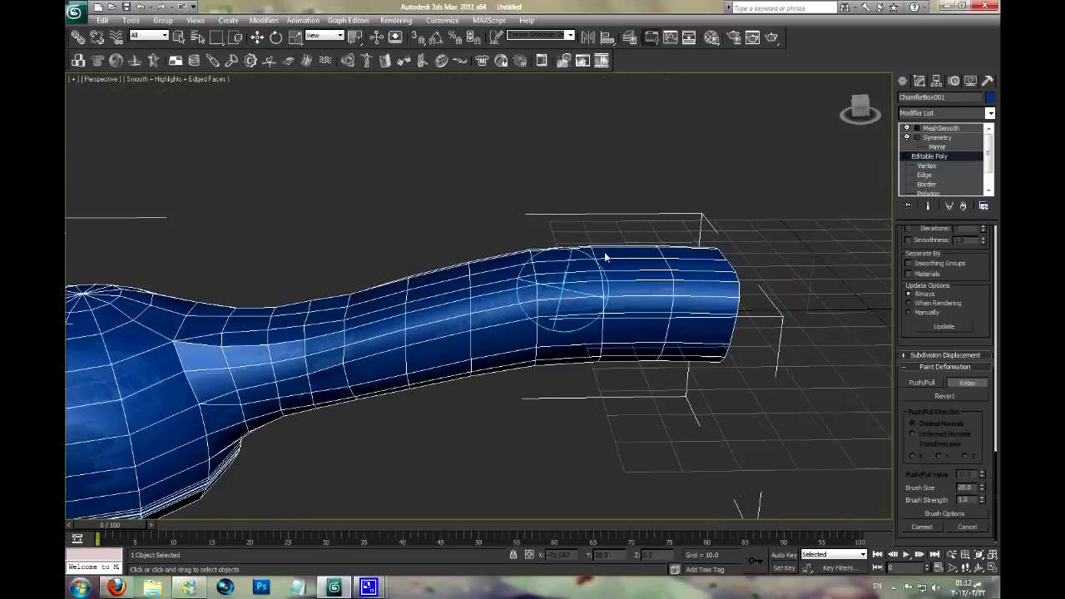
left_click(937, 137)
left_click(938, 129)
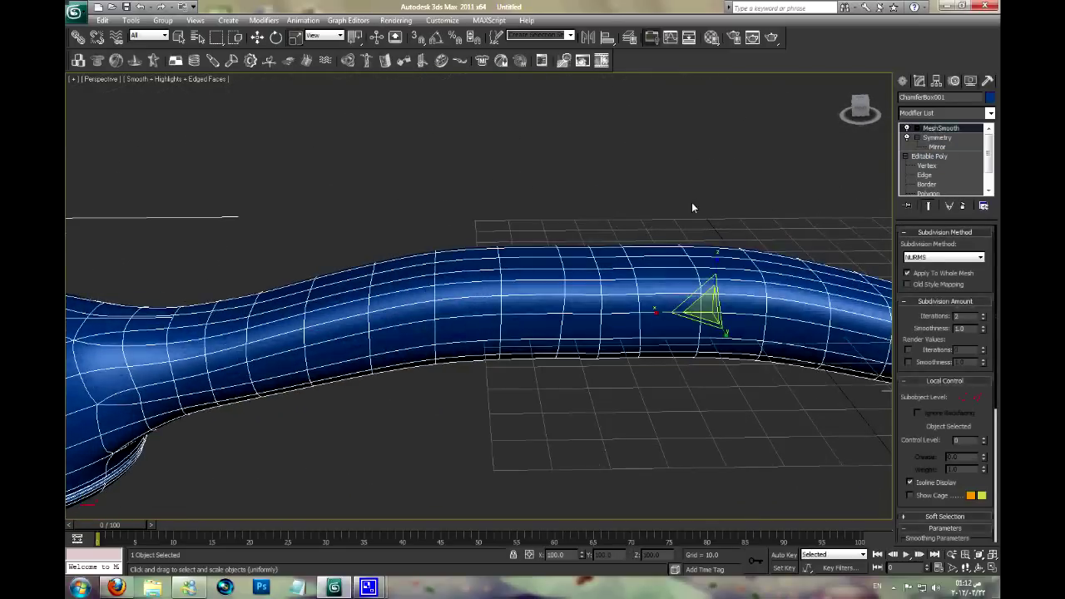
- Reselect the handle, grow its end-face selection toward the middle in front view, and delete it
scroll(691, 202, "down", 5)
key("F4")
left_click(583, 356)
mouse_move(582, 356)
middle_mouse_down("alt")
mouse_move(591, 283)
mouse_move(586, 307)
middle_mouse_up("alt")
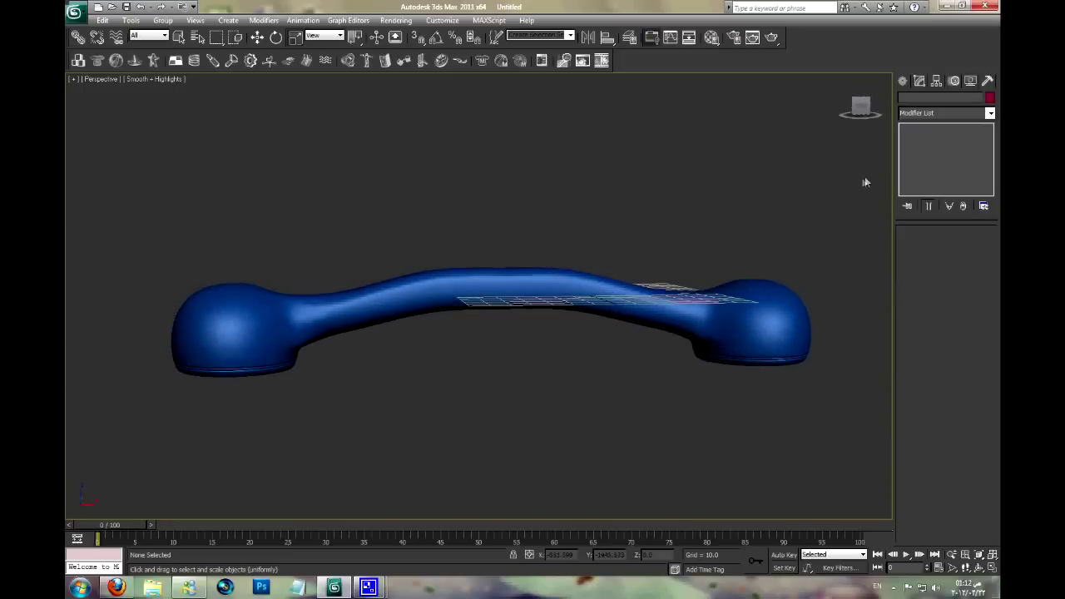
left_click(554, 301)
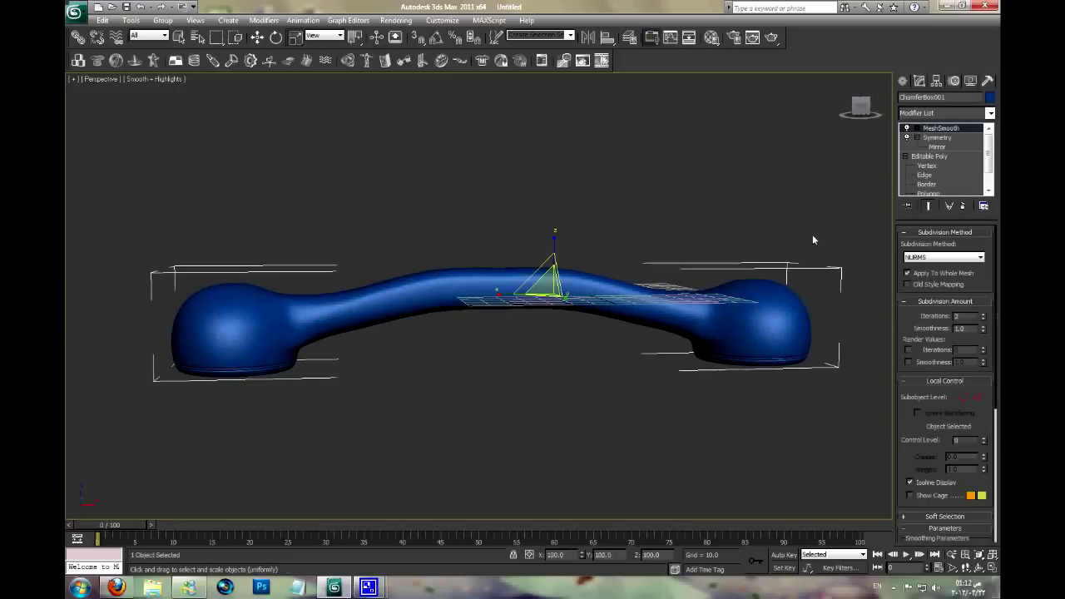
left_click(928, 192)
scroll(539, 287, "up", 3)
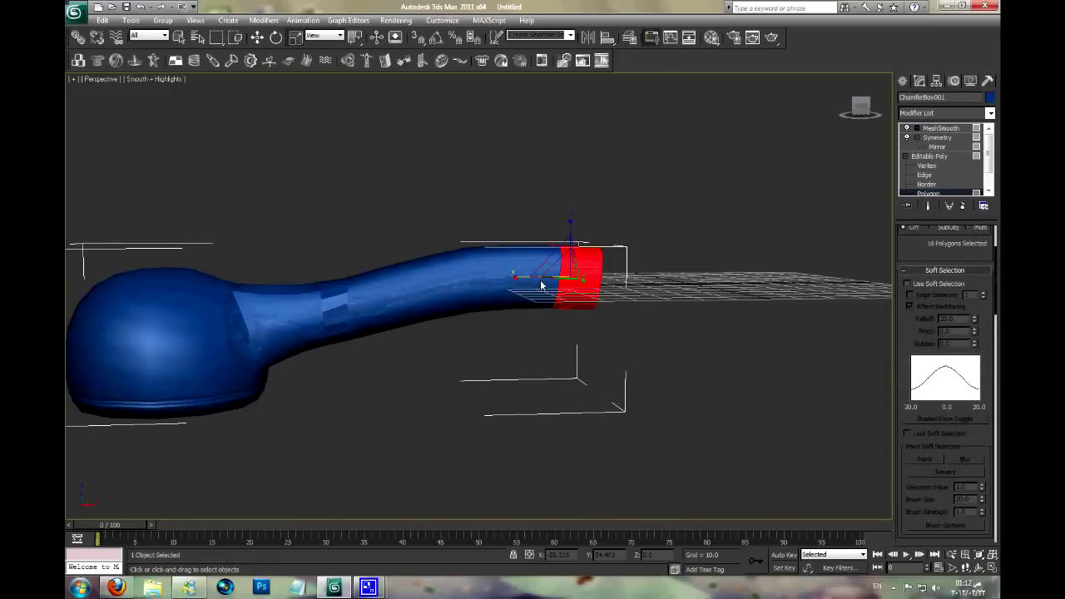
key("f")
scroll(584, 286, "down", 3)
scroll(666, 287, "down", 2)
scroll(594, 282, "up", 3)
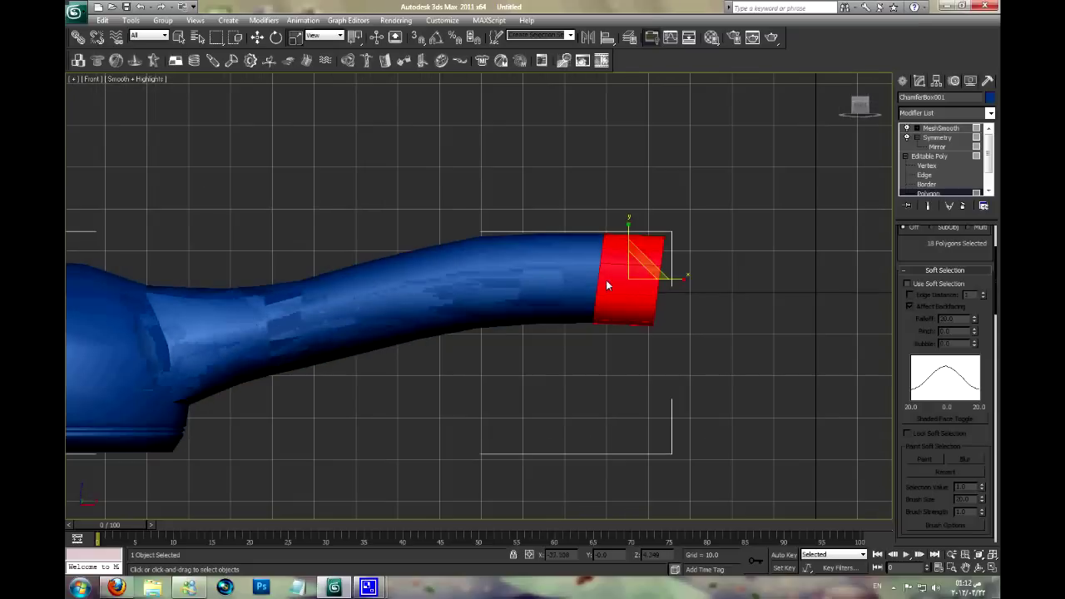
key("ctrl+Page_Up")
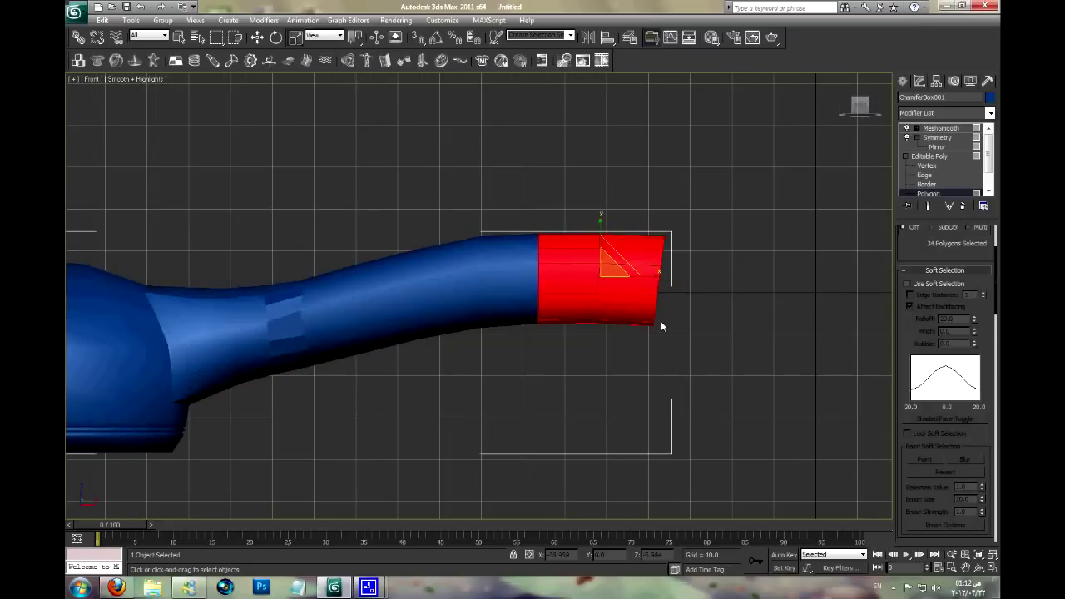
key("Delete")
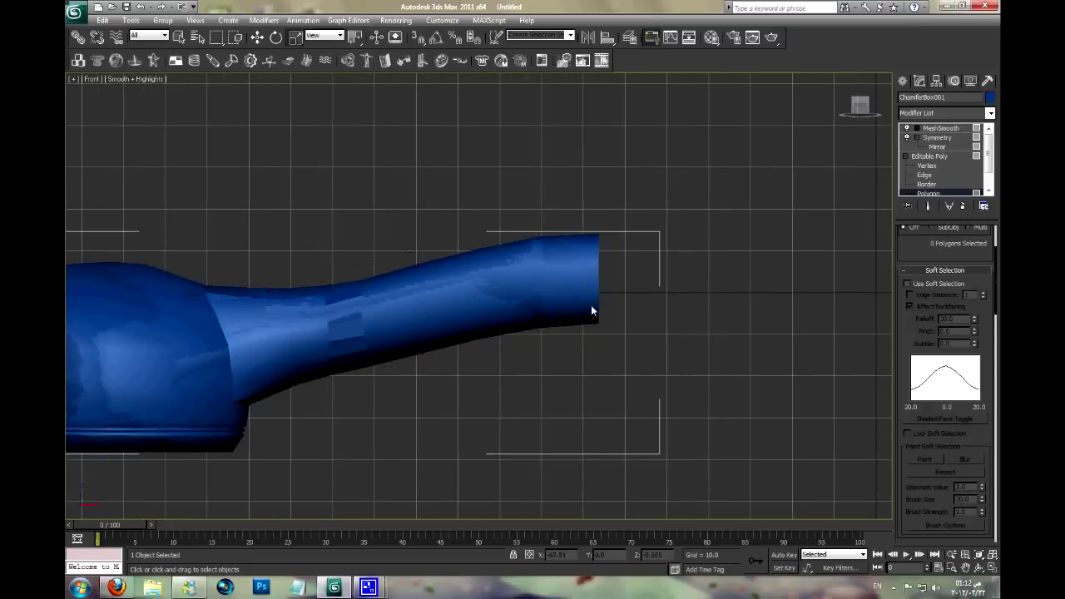
- Move the Symmetry mirror plane left until the two slimmed halves join
middle_click_drag(544, 321, 566, 323)
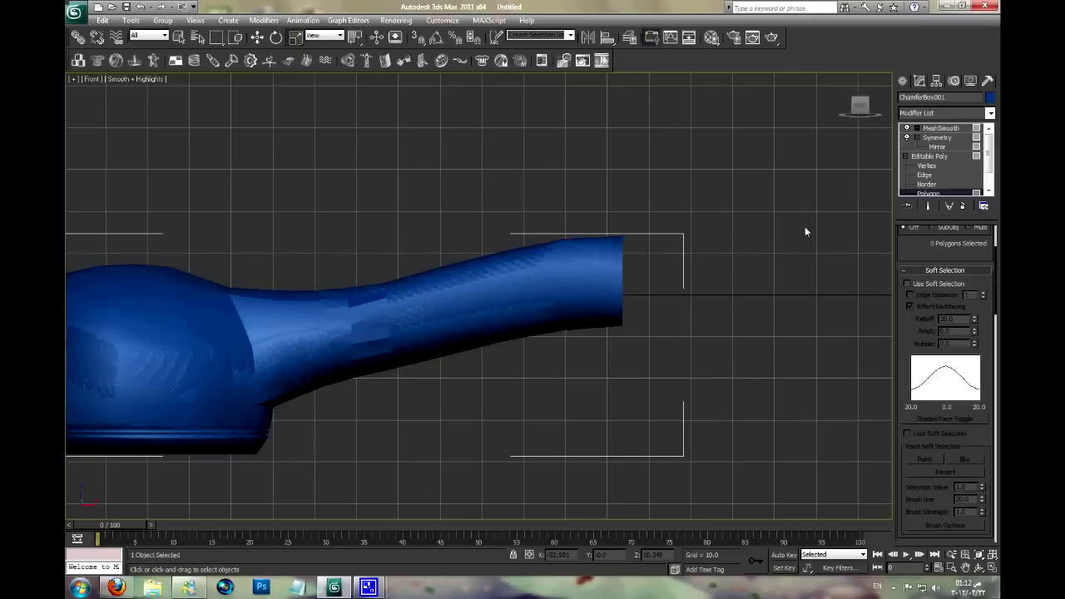
left_click(940, 137)
left_click(937, 146)
left_click(257, 37)
left_click_drag(741, 293, 639, 293)
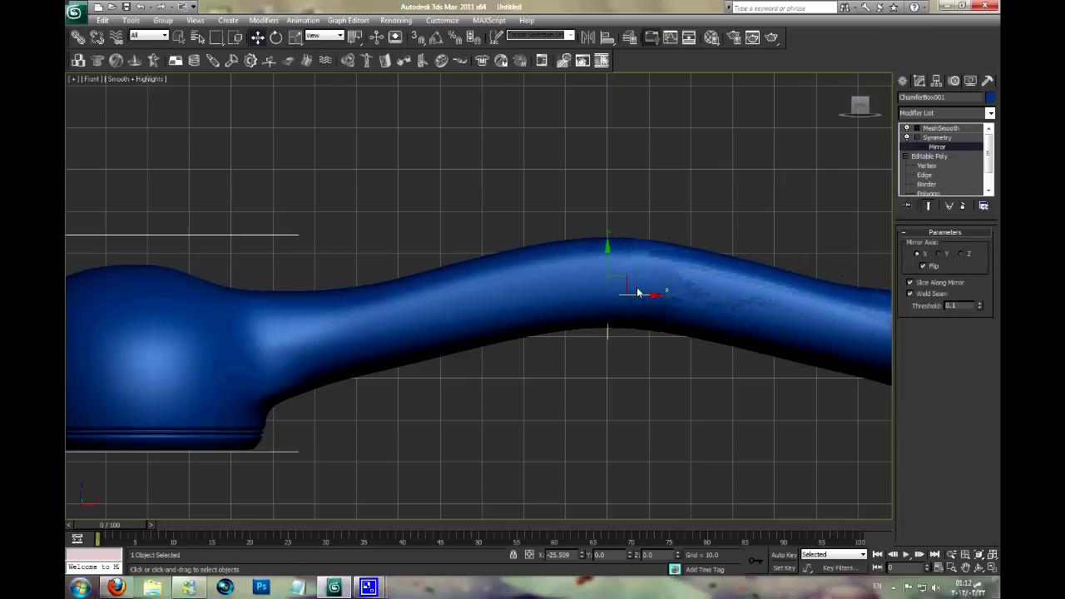
- Check the MeshSmooth result, then return to Edge level with edged faces shown
left_click(938, 129)
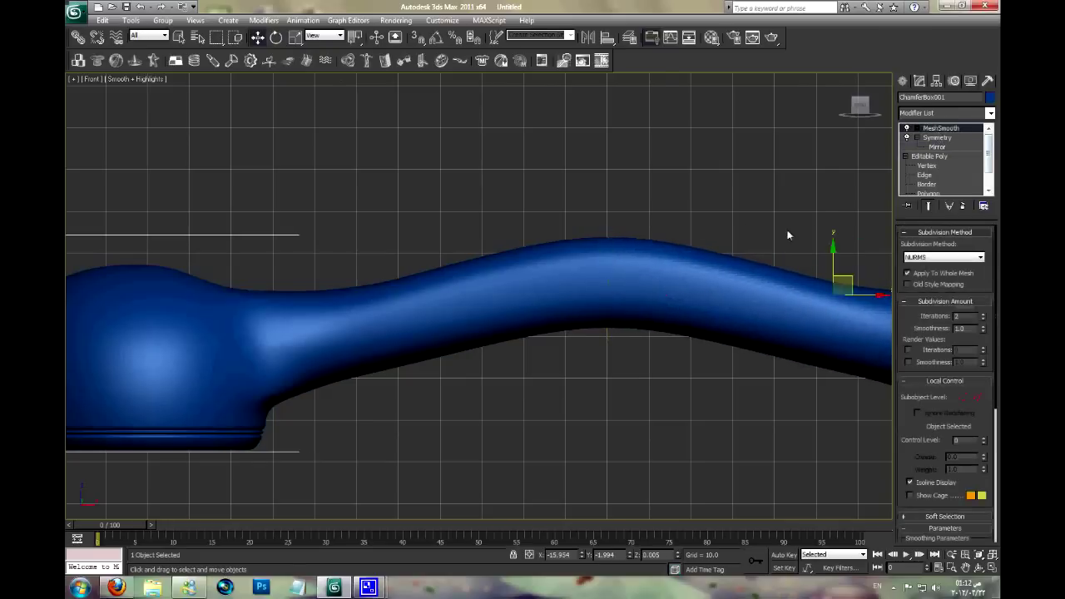
scroll(787, 233, "down", 3)
scroll(714, 233, "up", 2)
left_click(926, 175)
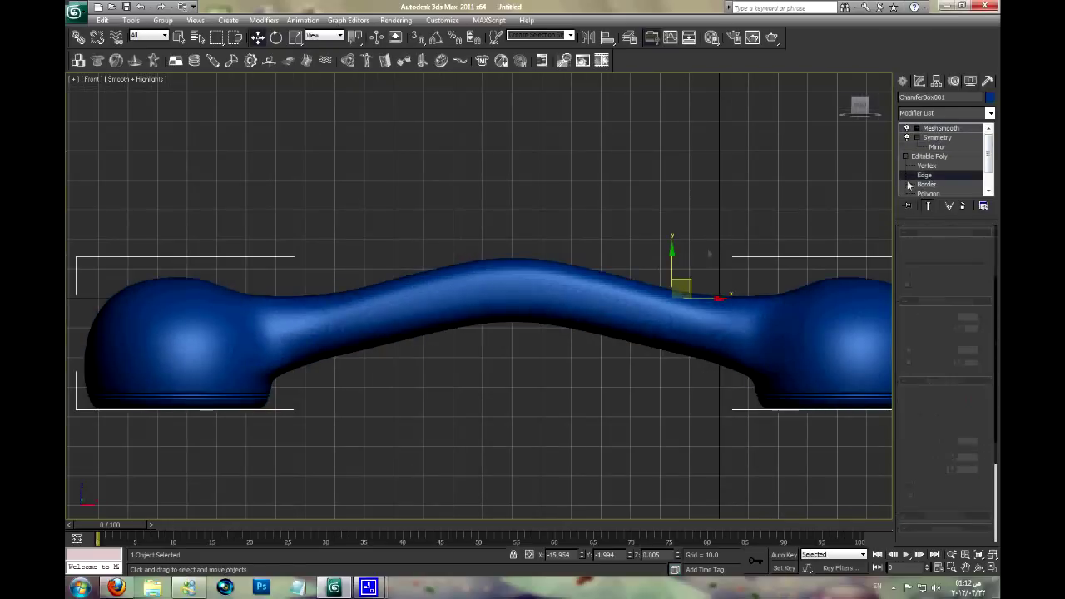
key("F4")
scroll(542, 280, "up", 4)
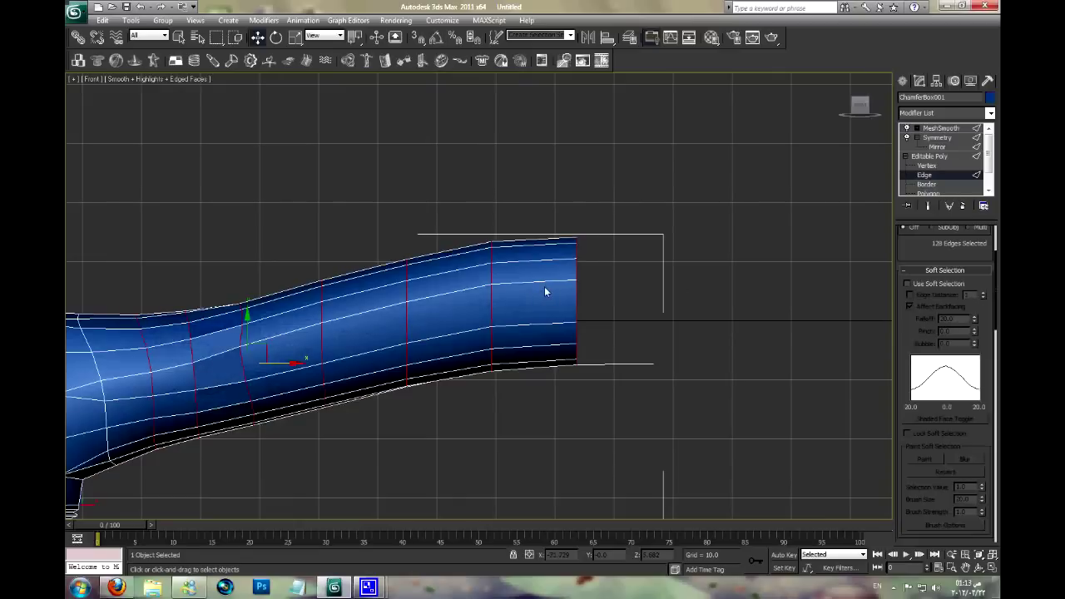
- Lower the edge loop near the bar's centre, tilt it slightly, and shift it a little left
middle_click_drag(544, 295, 548, 295)
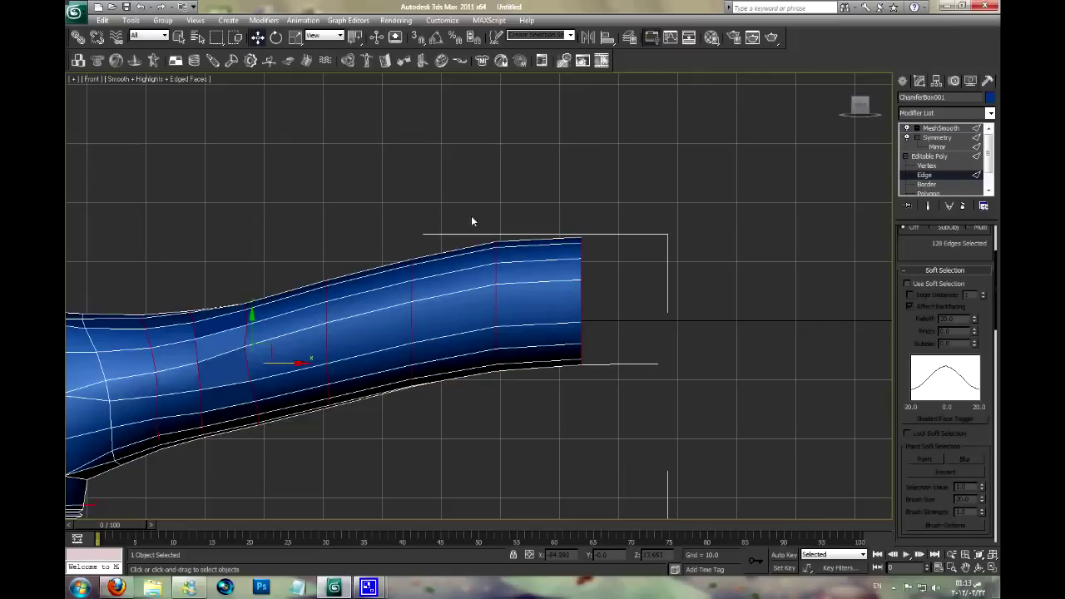
left_click(495, 306)
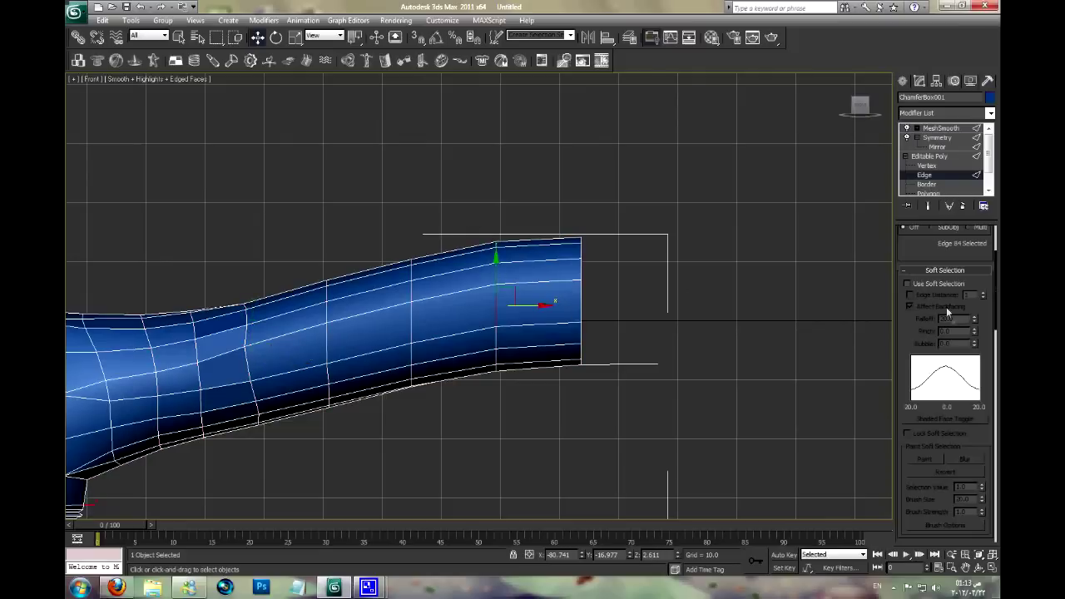
scroll(948, 316, "up", 3)
left_click_drag(500, 285, 597, 280)
left_click(274, 44)
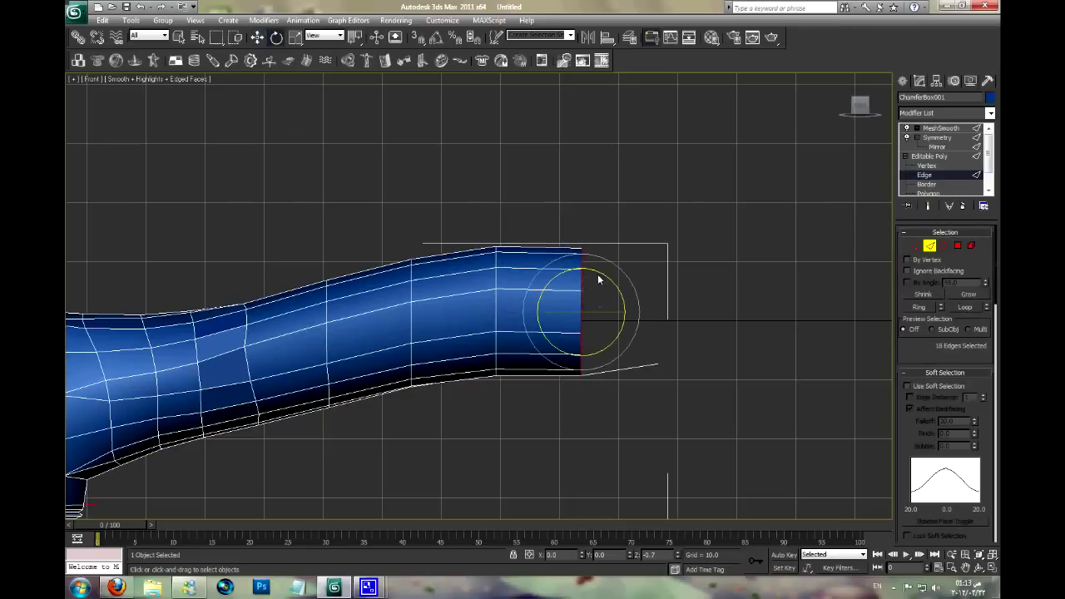
left_click(495, 296)
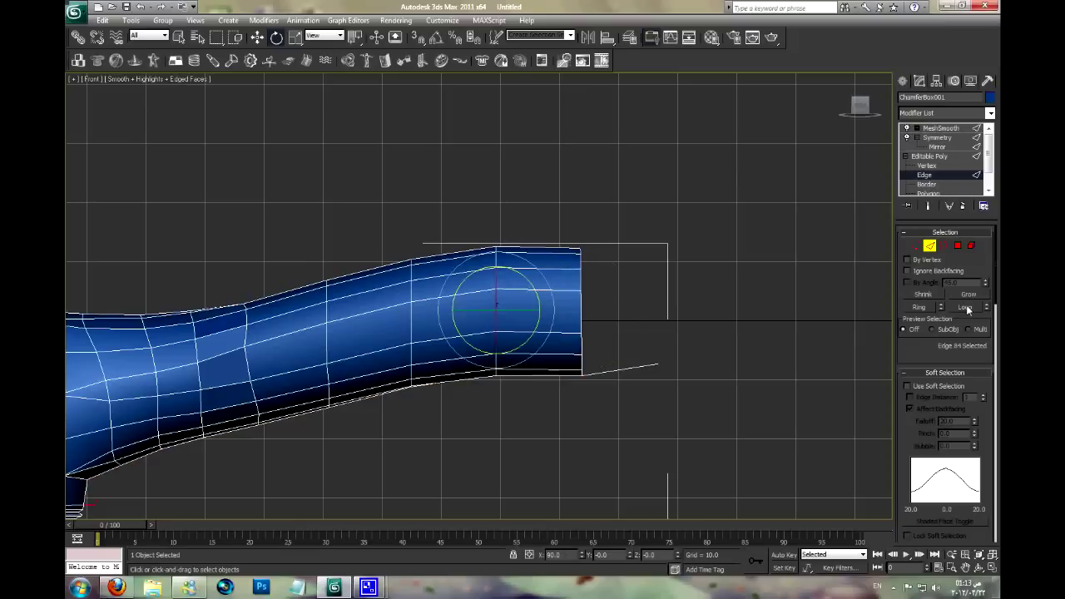
left_click_drag(516, 271, 523, 281)
left_click(257, 37)
left_click_drag(511, 301, 505, 301)
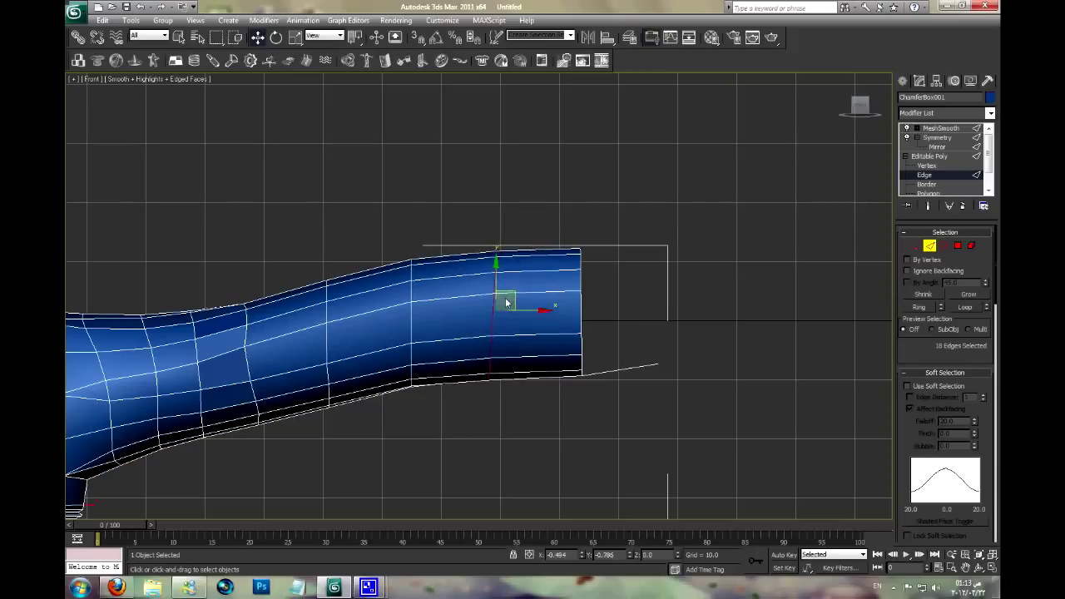
left_click(938, 138)
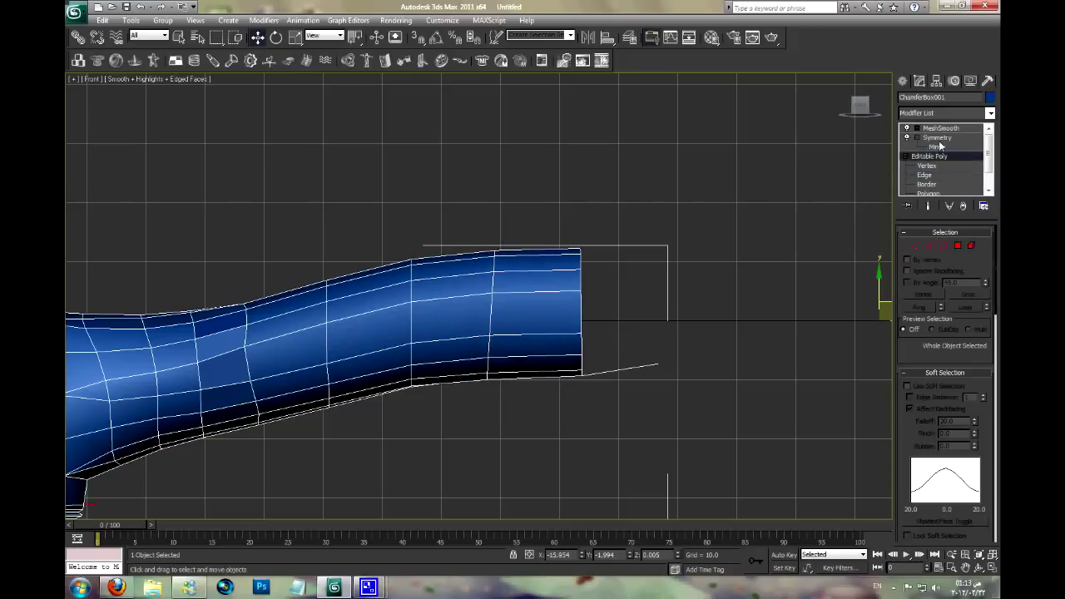
- View the smoothed handle from above in perspective with edged faces shown
left_click(940, 129)
scroll(657, 290, "down", 3)
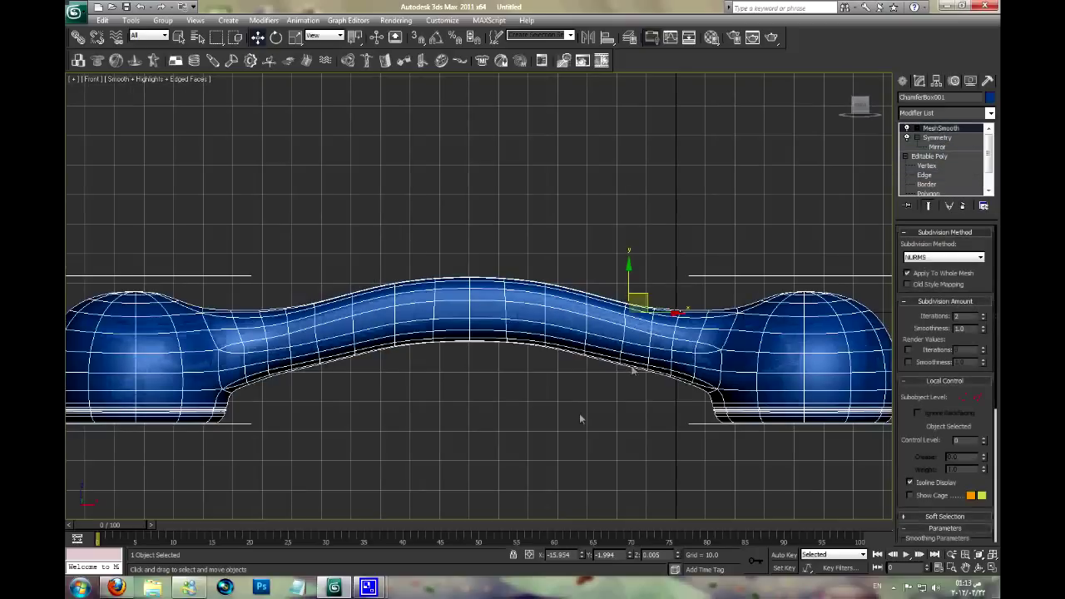
left_click(574, 419)
scroll(574, 416, "down", 2)
scroll(517, 414, "up", 1)
key("p")
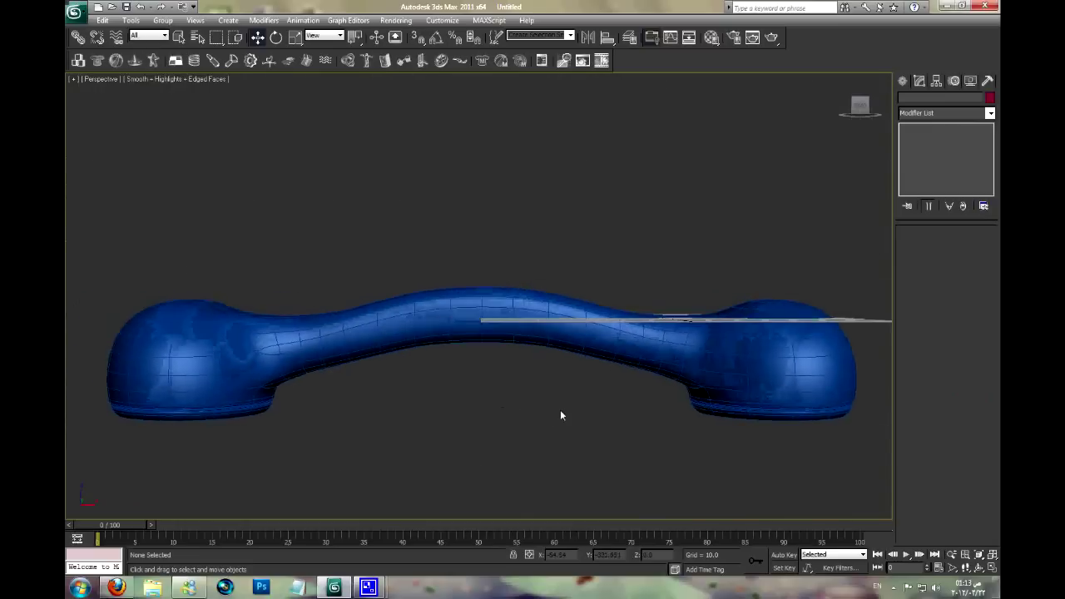
mouse_move(557, 408)
middle_mouse_down("alt")
mouse_move(545, 277)
mouse_move(507, 314)
mouse_move(777, 206)
mouse_move(728, 237)
mouse_move(694, 150)
mouse_move(593, 257)
mouse_move(577, 225)
mouse_move(557, 219)
mouse_move(574, 266)
middle_mouse_up("alt")
key("F4")
scroll(728, 237, "up", 3)
- Select the handle and pick the ring of polygons inside the bulb's cup
left_click(593, 256)
scroll(583, 247, "down", 3)
scroll(583, 245, "up", 3)
left_click(927, 165)
left_click(420, 252, "ctrl")
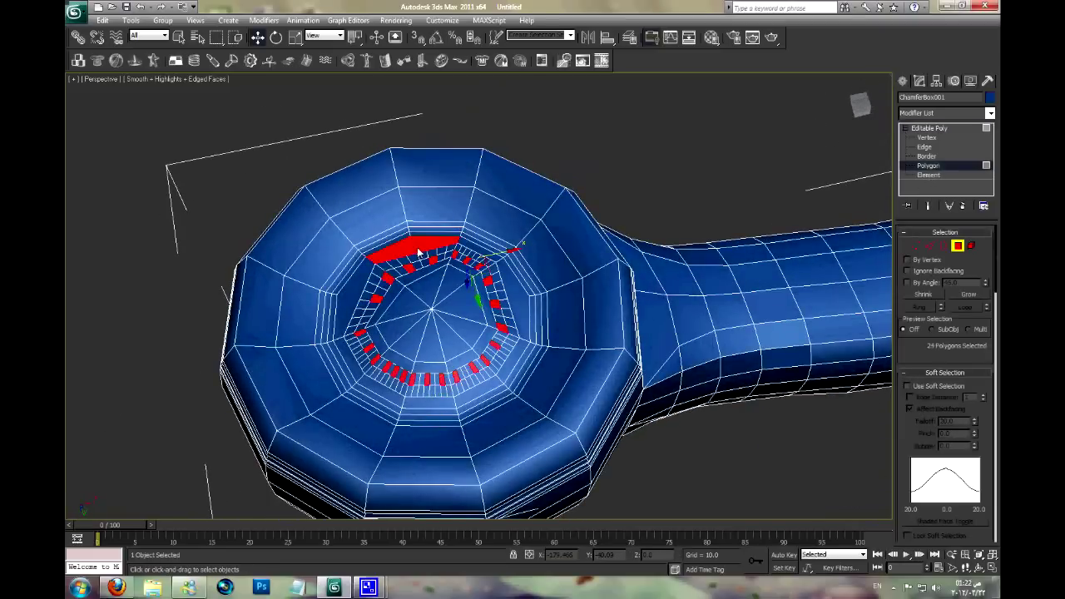
- Switch to Bottom view, grow a selection across the cup's inner floor, and delete it
key("t")
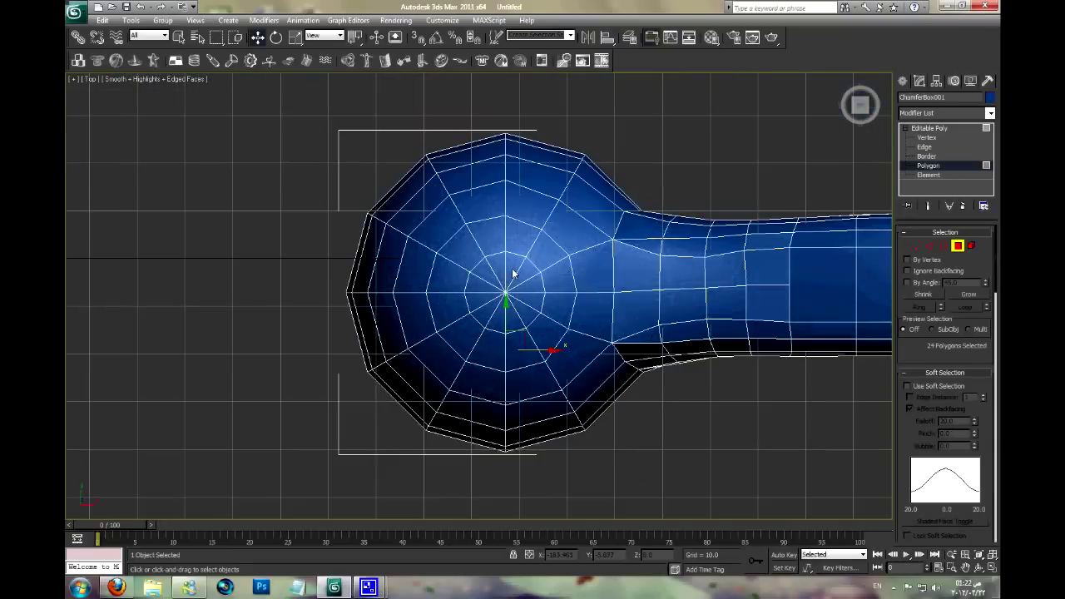
left_click(91, 78)
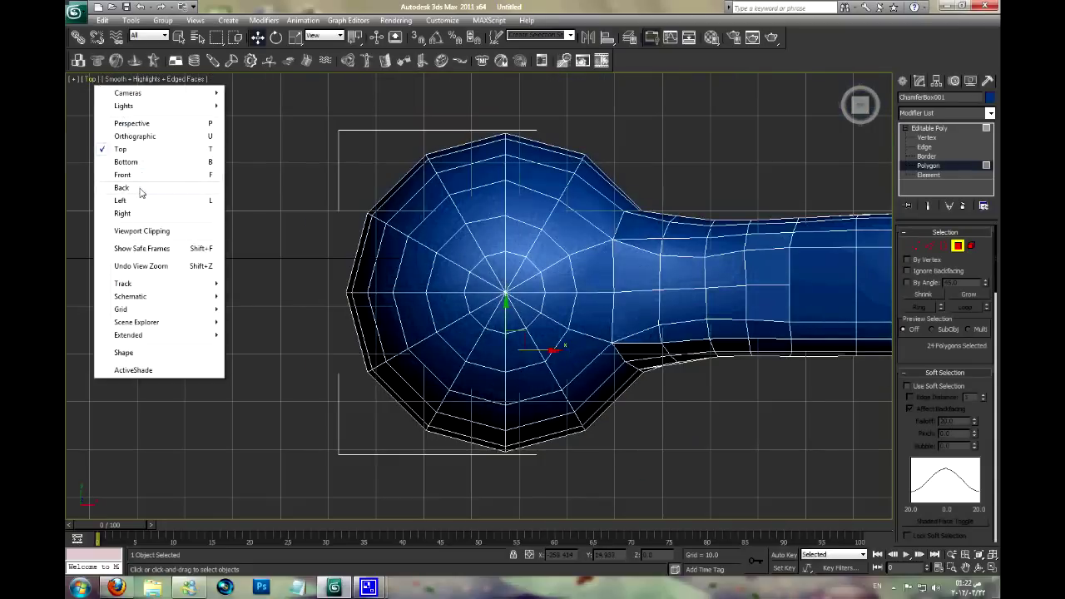
left_click(131, 161)
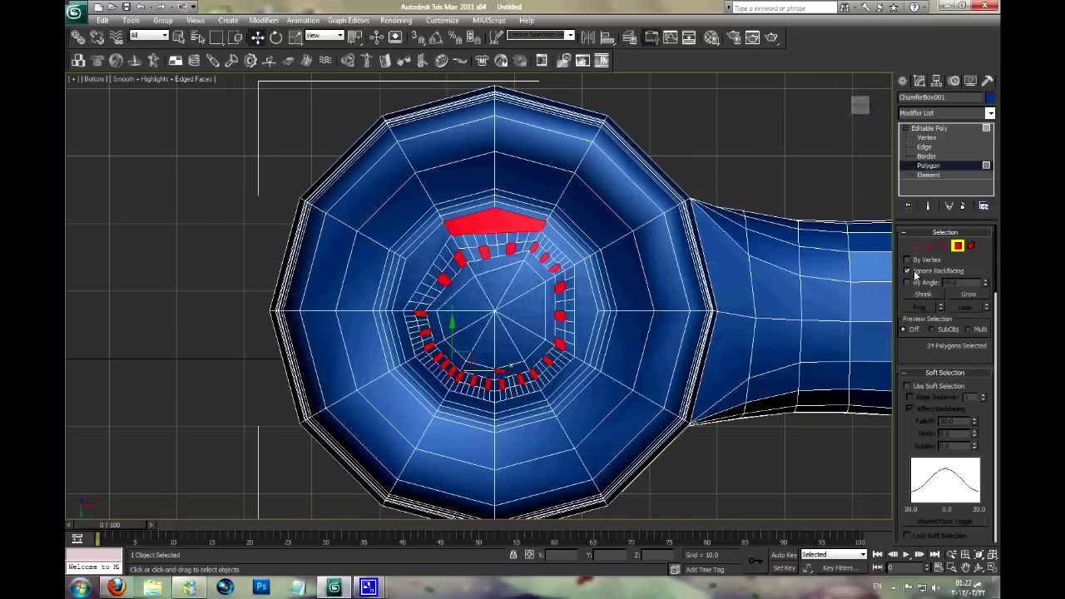
left_click(420, 241)
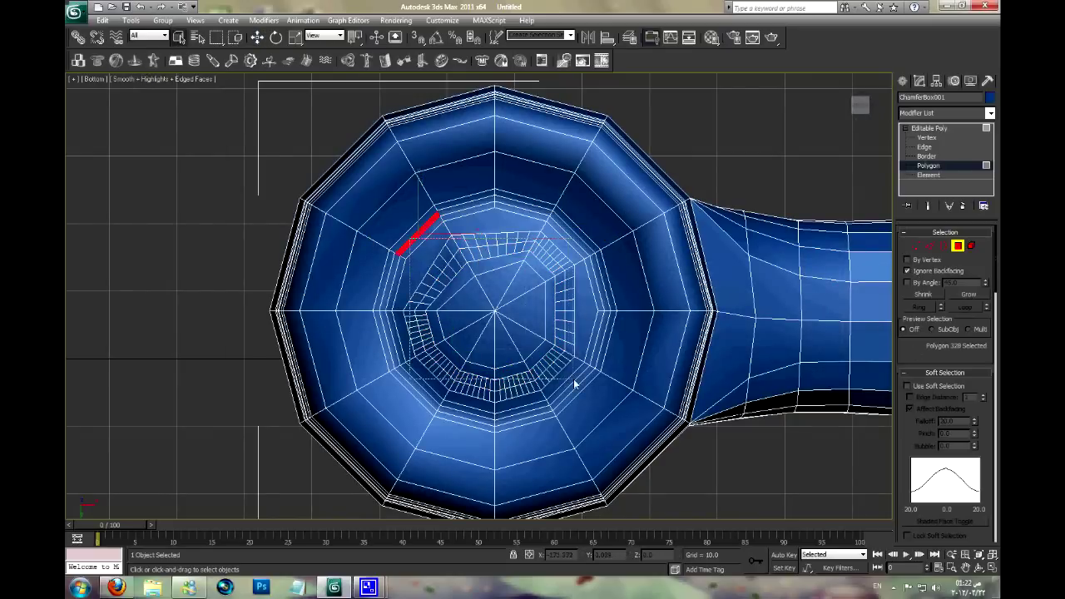
left_click(571, 379, "shift")
key("Delete")
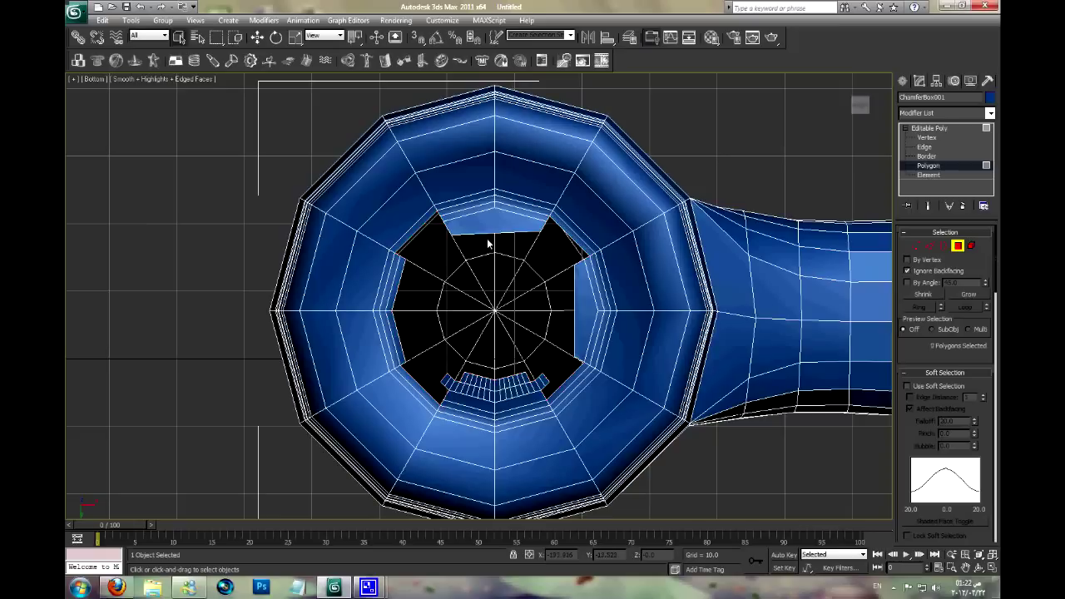
- Select the thin leftover polygons around the hole's rim and delete them, leaving a clean opening
left_click_drag(542, 233, 577, 247)
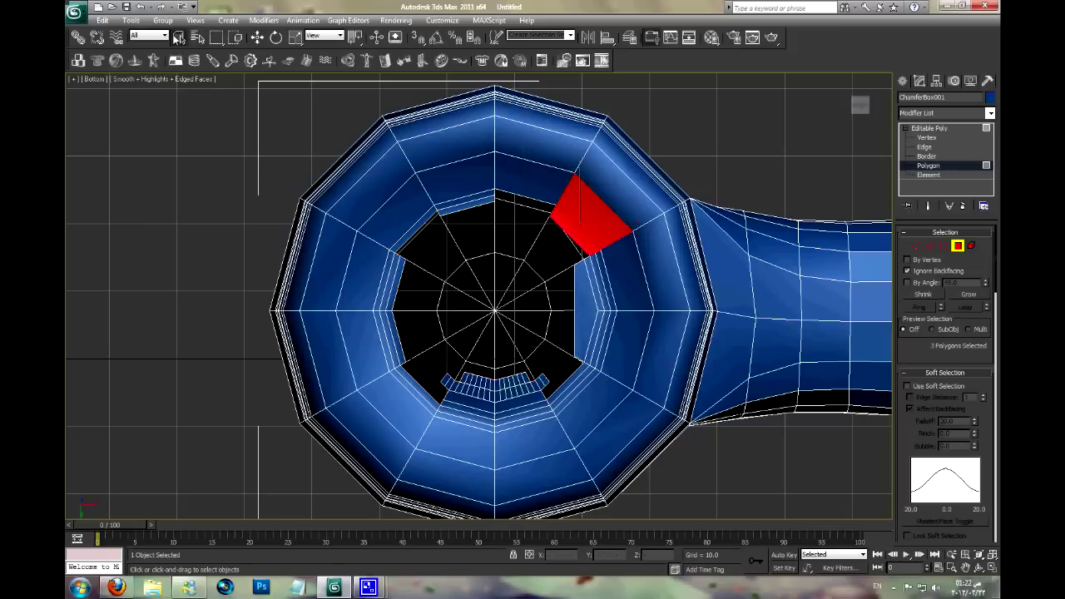
left_click_drag(216, 38, 219, 74)
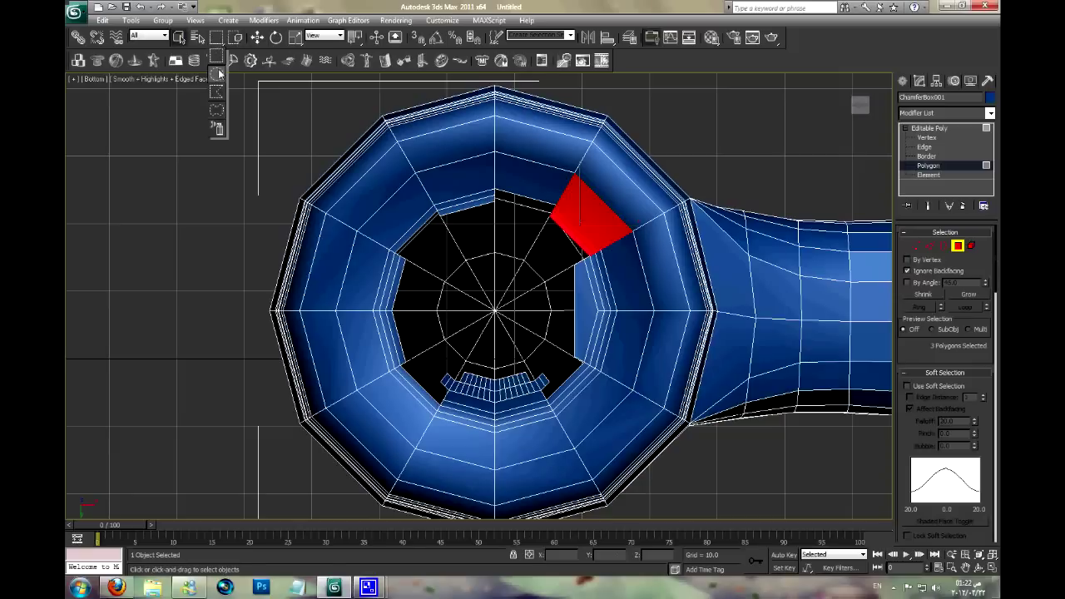
left_click_drag(532, 349, 583, 401)
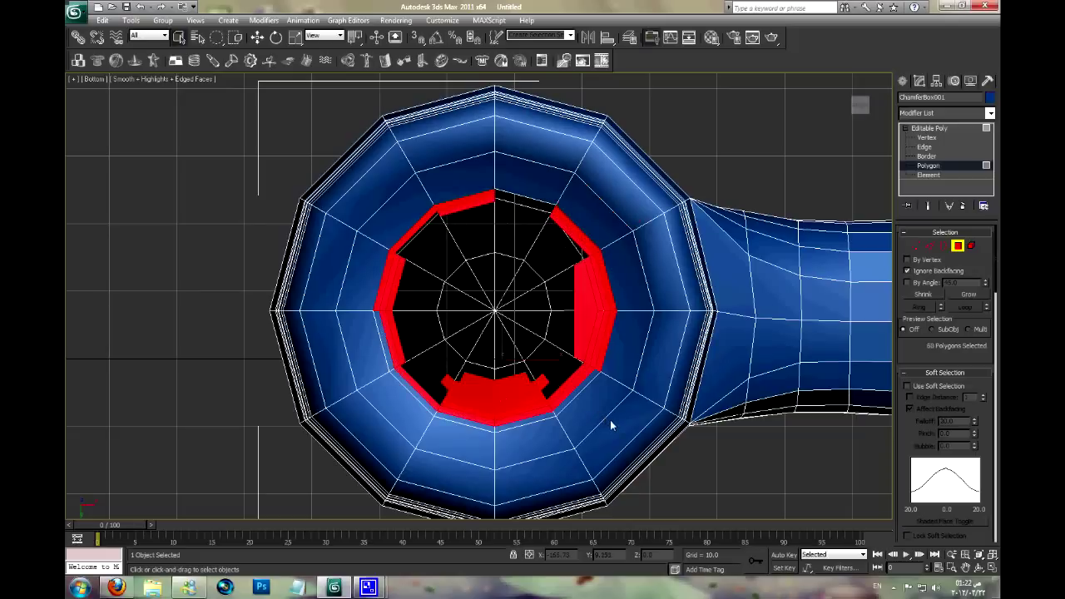
left_click(553, 274)
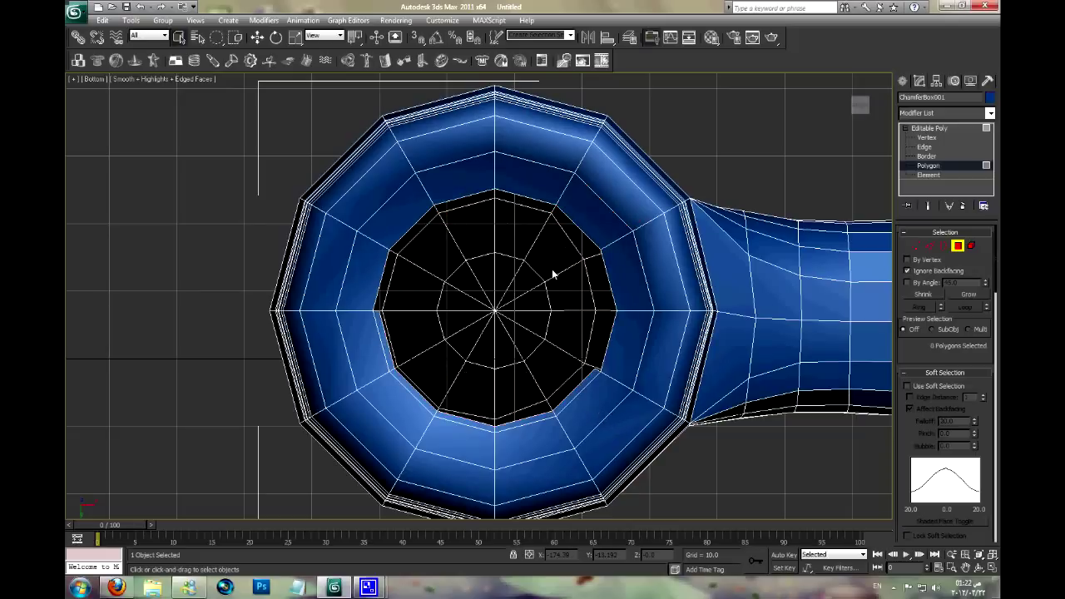
left_click(386, 343)
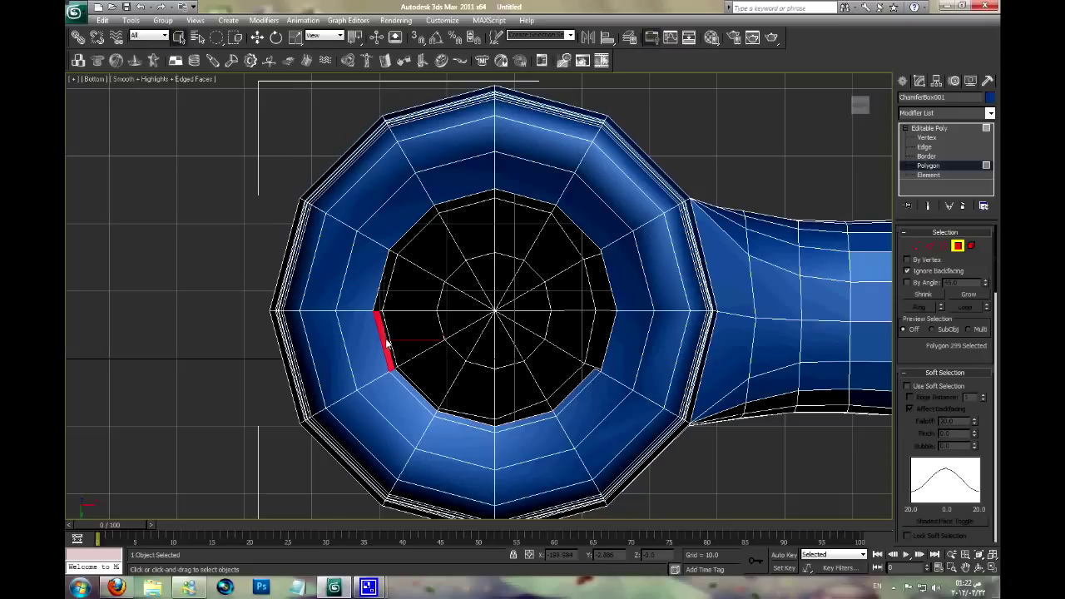
left_click(423, 405, "ctrl")
left_click(476, 423, "ctrl")
left_click(531, 423, "ctrl")
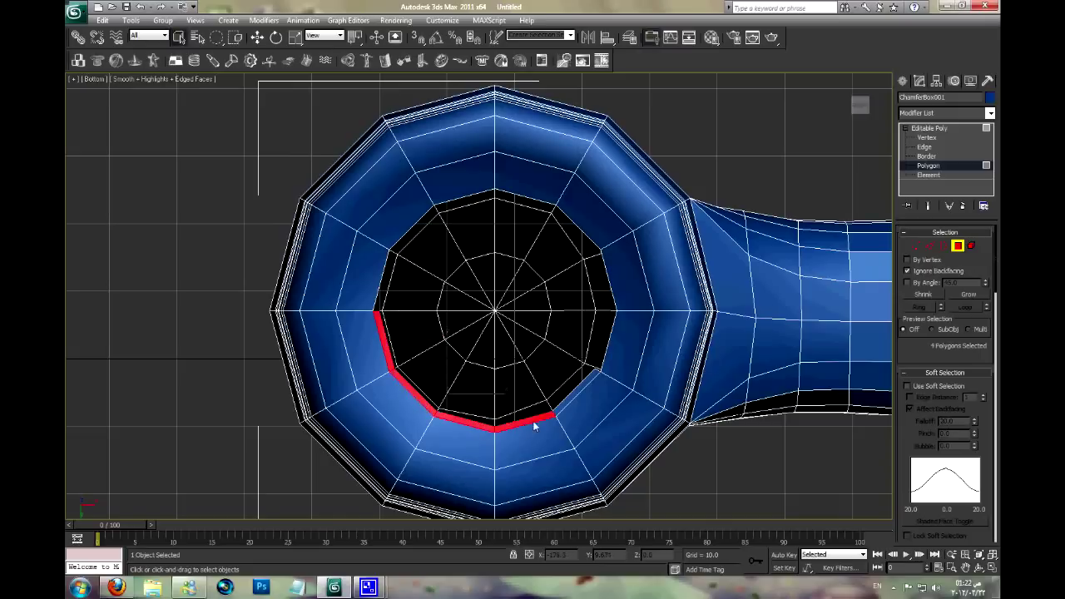
key("Delete")
scroll(552, 375, "down", 3)
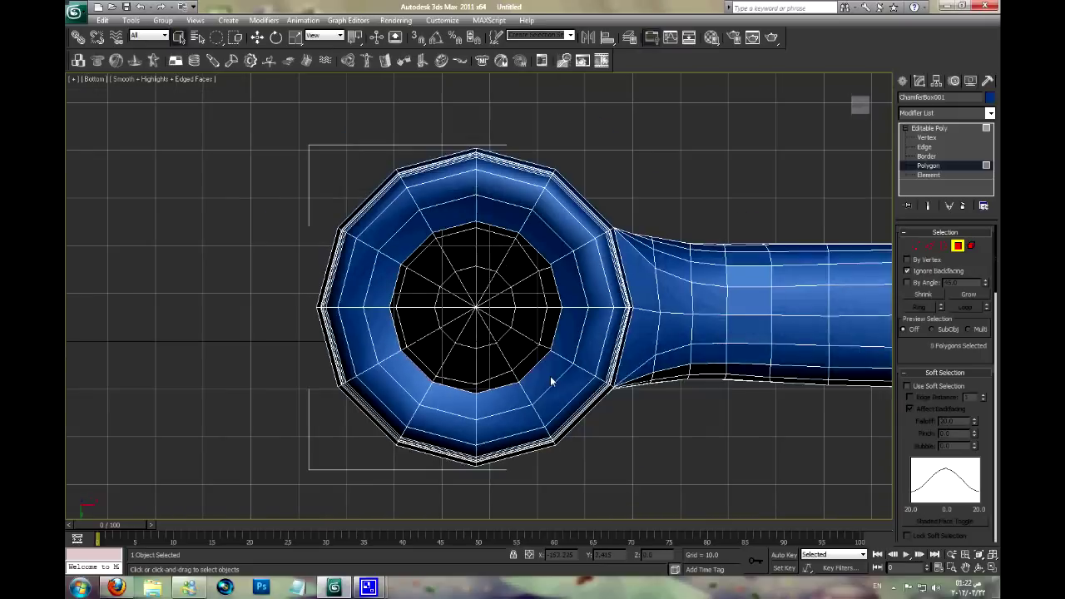
scroll(550, 376, "up", 3)
left_click(916, 129)
middle_click_drag(564, 271, 539, 279)
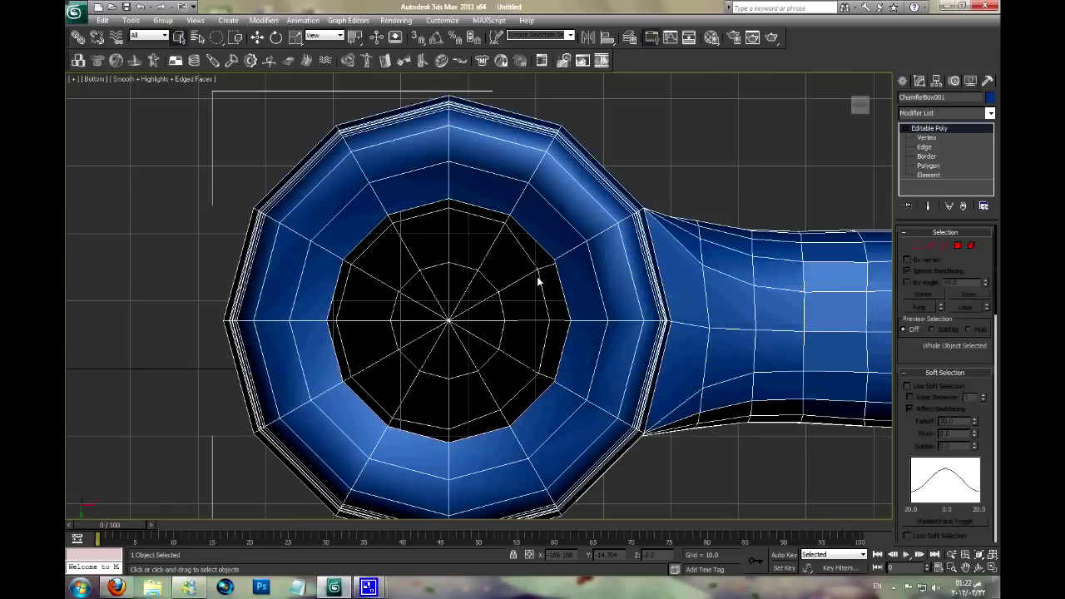
- Draw a circle filling the bulb's hole and a tiny circle inside it near the top
left_click(901, 83)
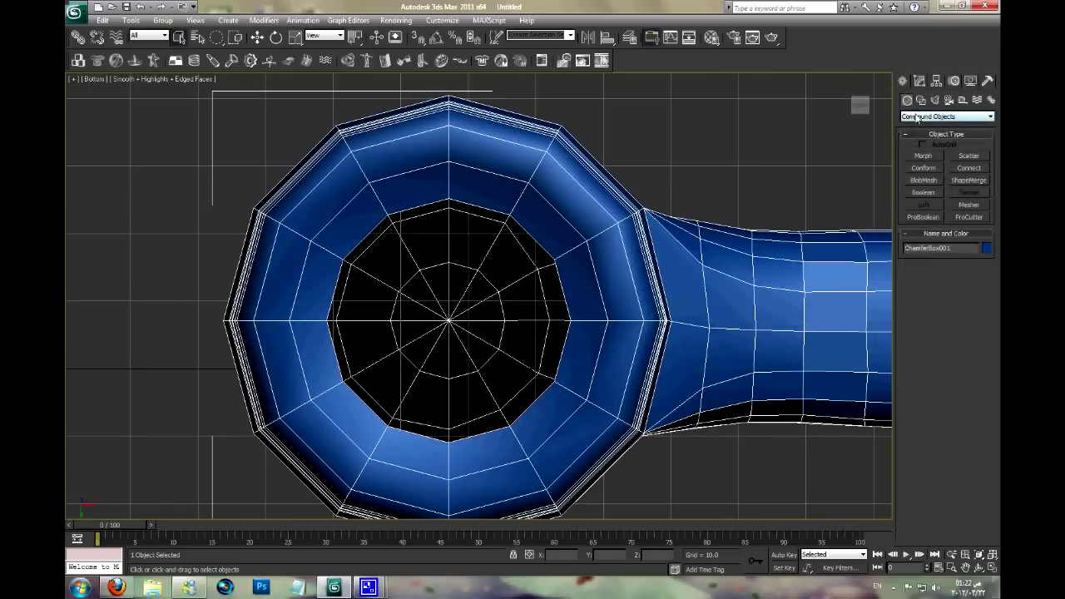
left_click(920, 100)
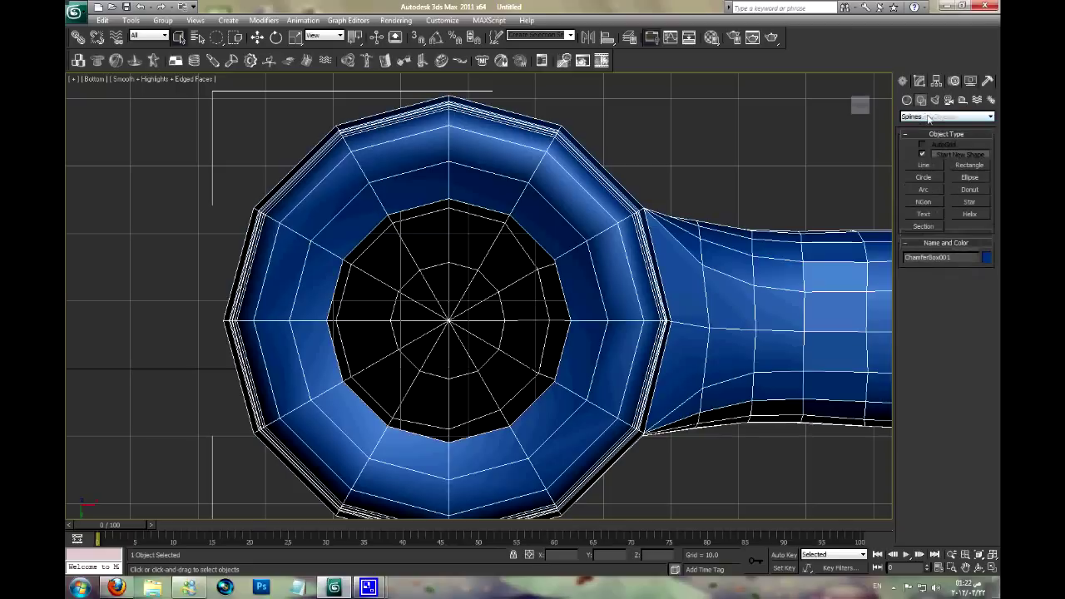
left_click(925, 176)
left_click_drag(449, 322, 523, 407)
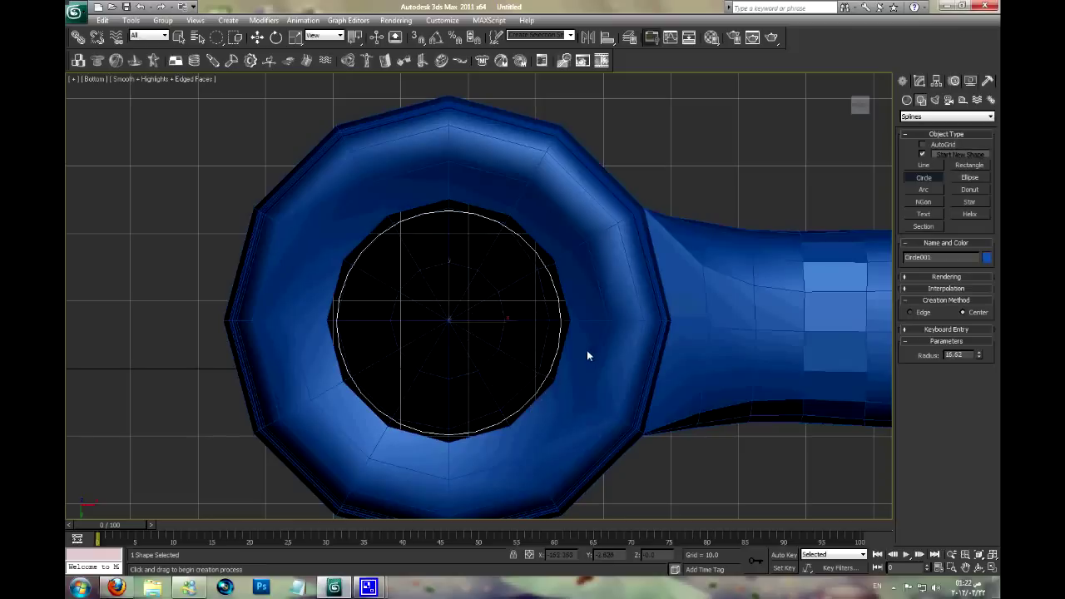
left_click_drag(421, 268, 425, 272)
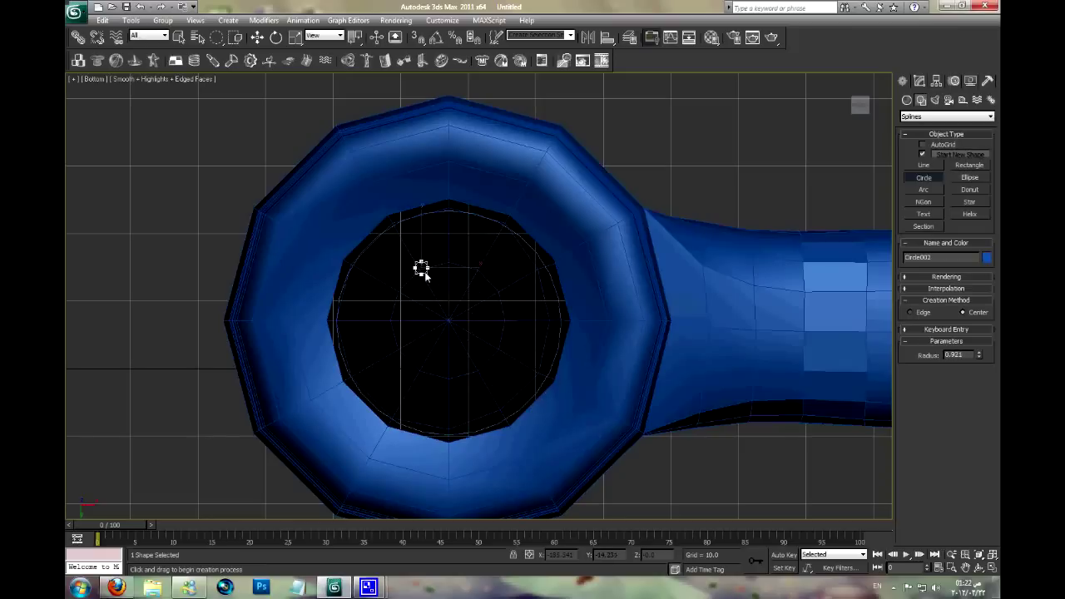
- Shift-move the small circle downward to make four copies in a vertical column
left_click(257, 37)
left_click_drag(421, 243, 423, 272, "shift")
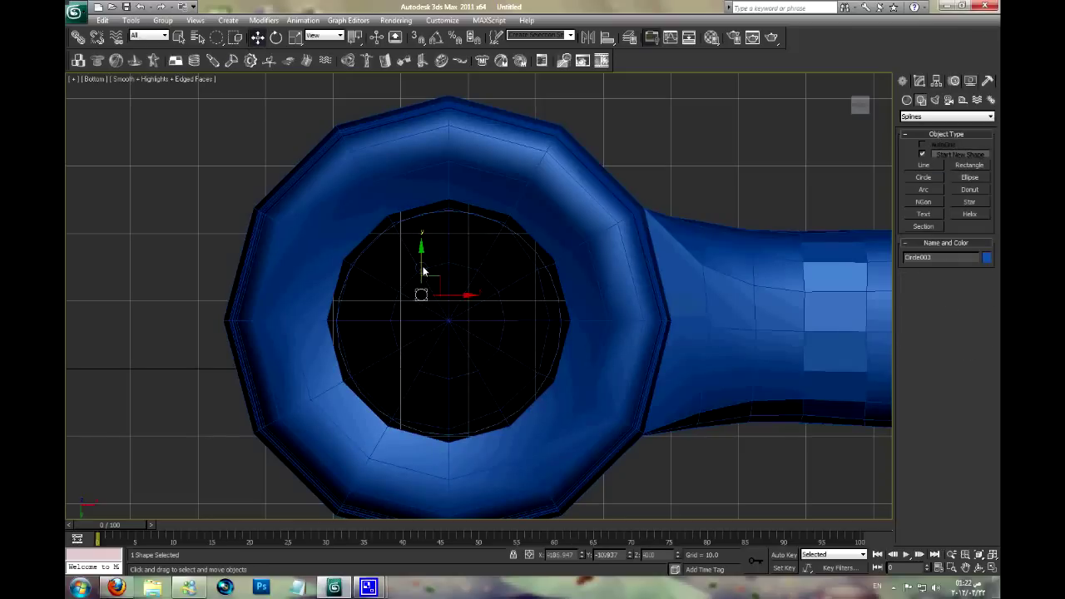
left_click(534, 343)
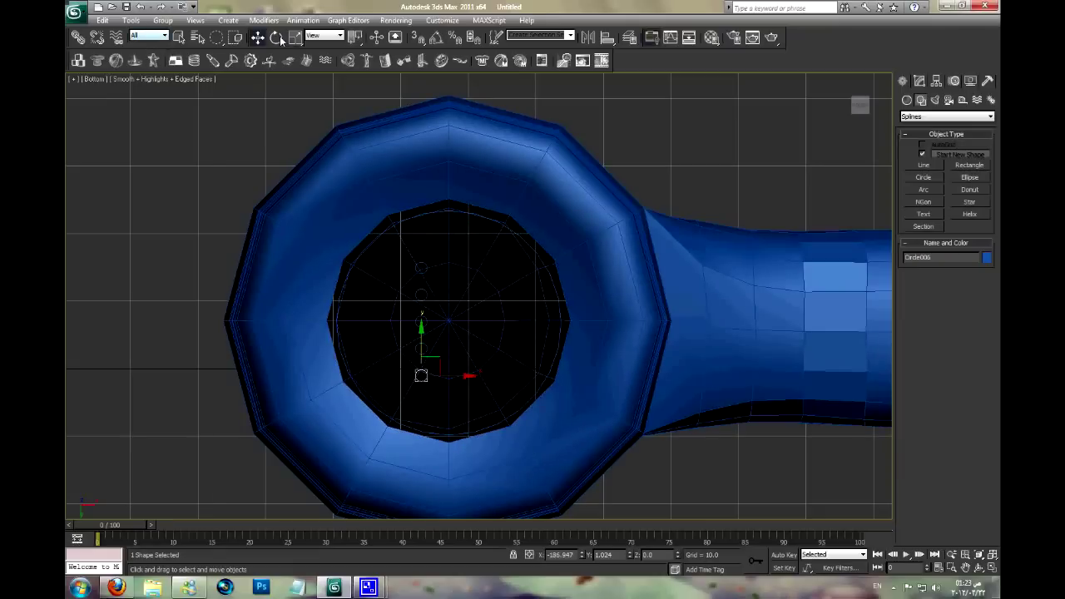
left_click(158, 36)
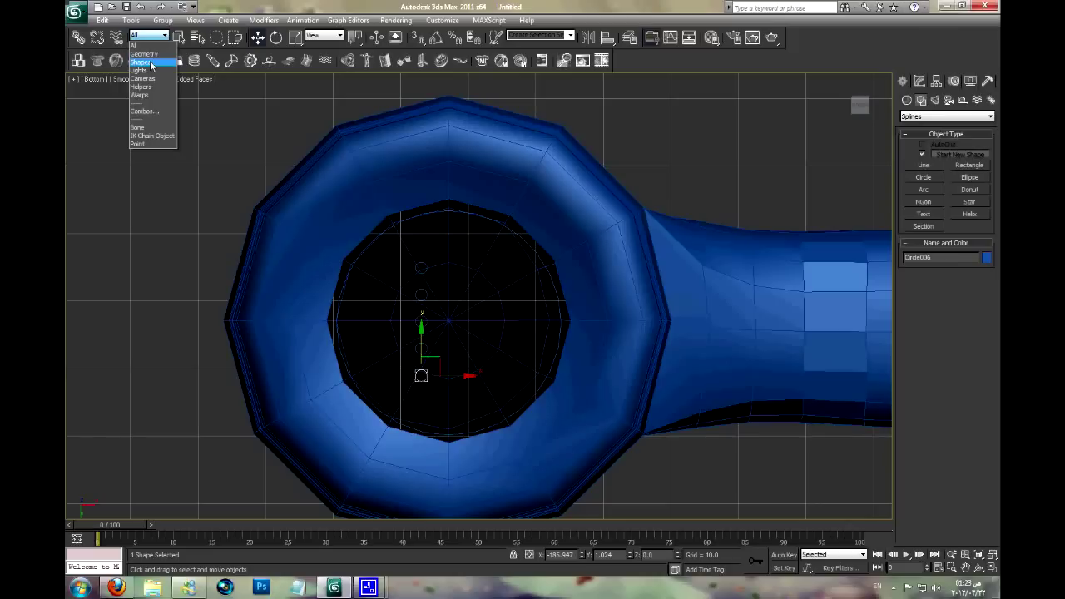
- Set the selection filter to Shapes, select the five small circles and nudge them up slightly
left_click(150, 65)
left_click_drag(411, 261, 430, 373)
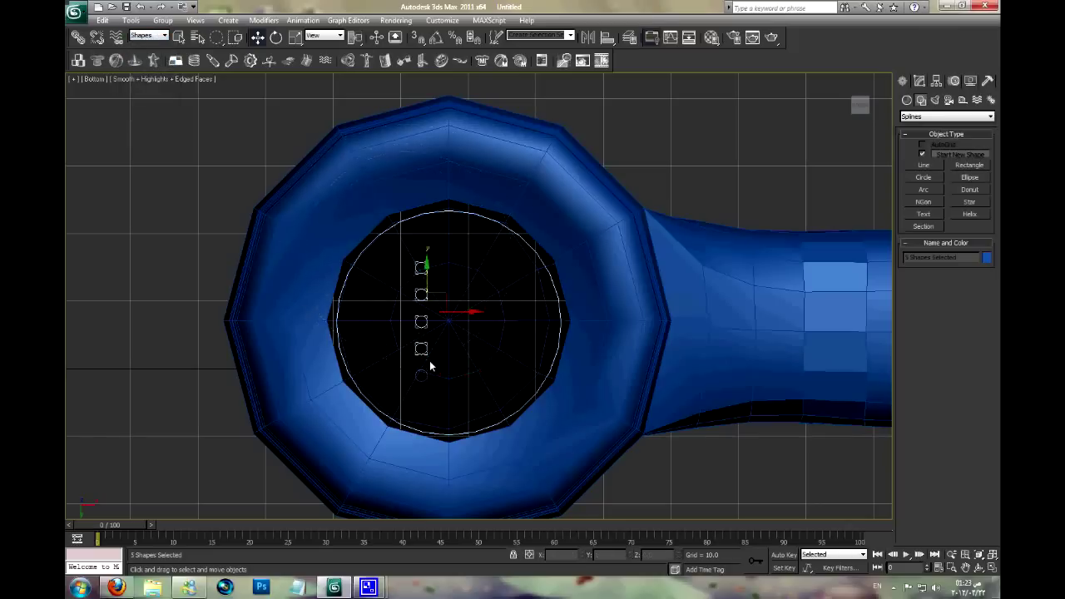
right_click(429, 360)
left_click(225, 38)
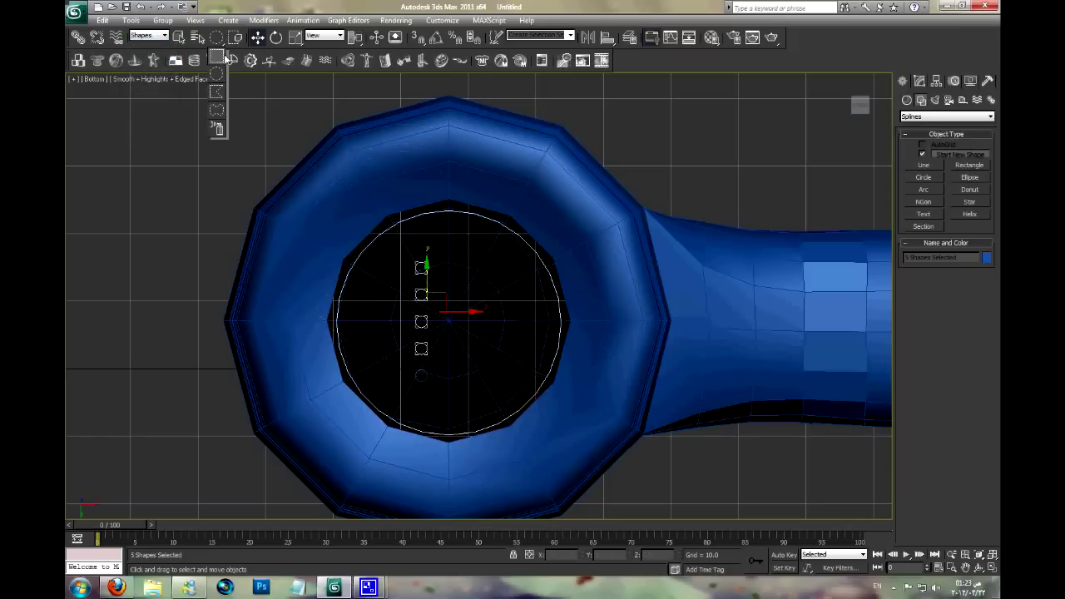
left_click_drag(216, 36, 216, 110)
left_click_drag(441, 398, 441, 396)
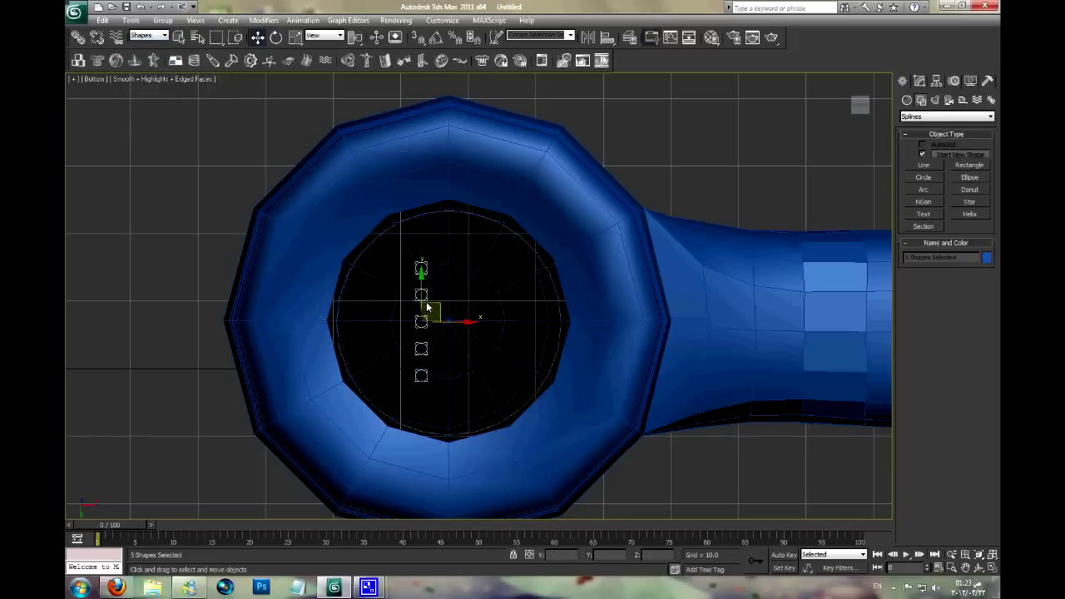
left_click_drag(422, 297, 421, 292)
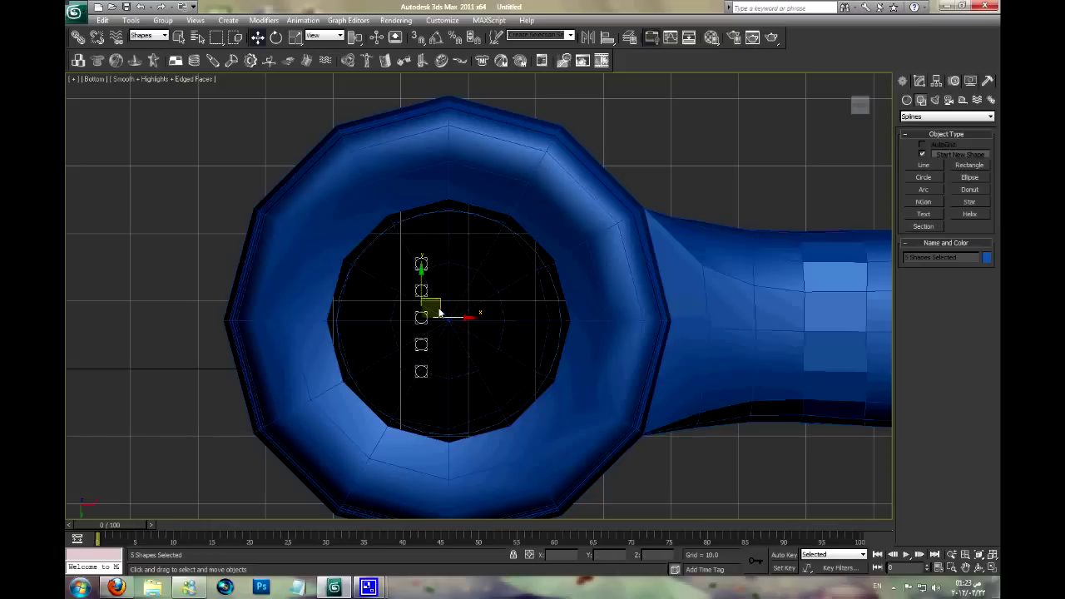
- Clone the middle three circles to the right, then clone the new middle circle further right
left_click(433, 287)
left_click(422, 286)
left_click(422, 317, "ctrl")
left_click(421, 340, "ctrl")
left_click_drag(444, 327, 467, 328, "shift")
key("Return")
left_click(448, 321)
left_click_drag(487, 323, 505, 321)
key("Return")
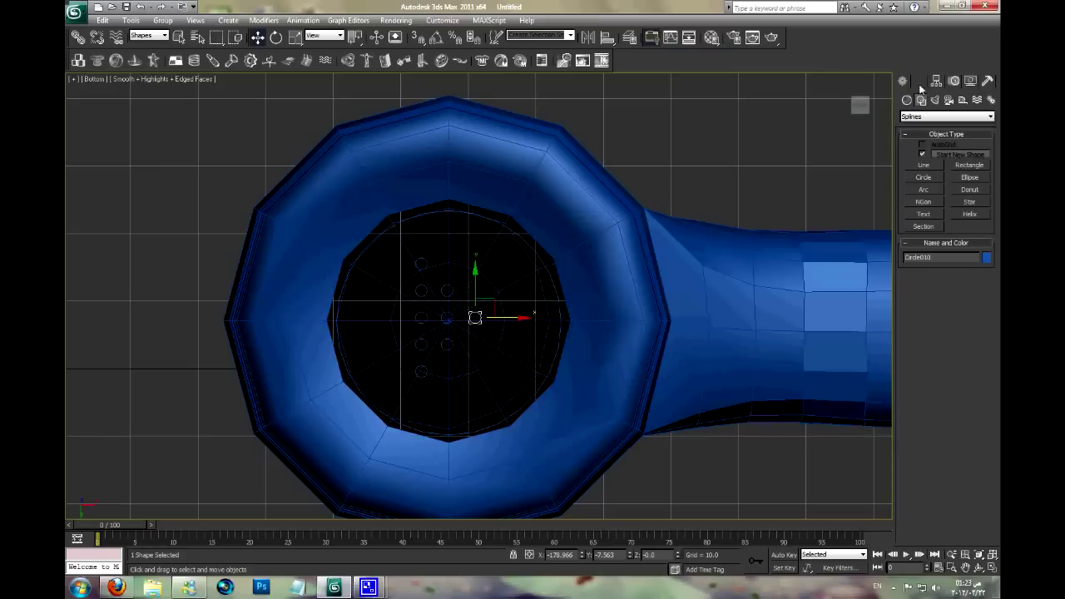
- Convert the rightmost middle circle to an Editable Spline and begin attaching the small circles
right_click(918, 131)
left_click(935, 203)
left_click(920, 503)
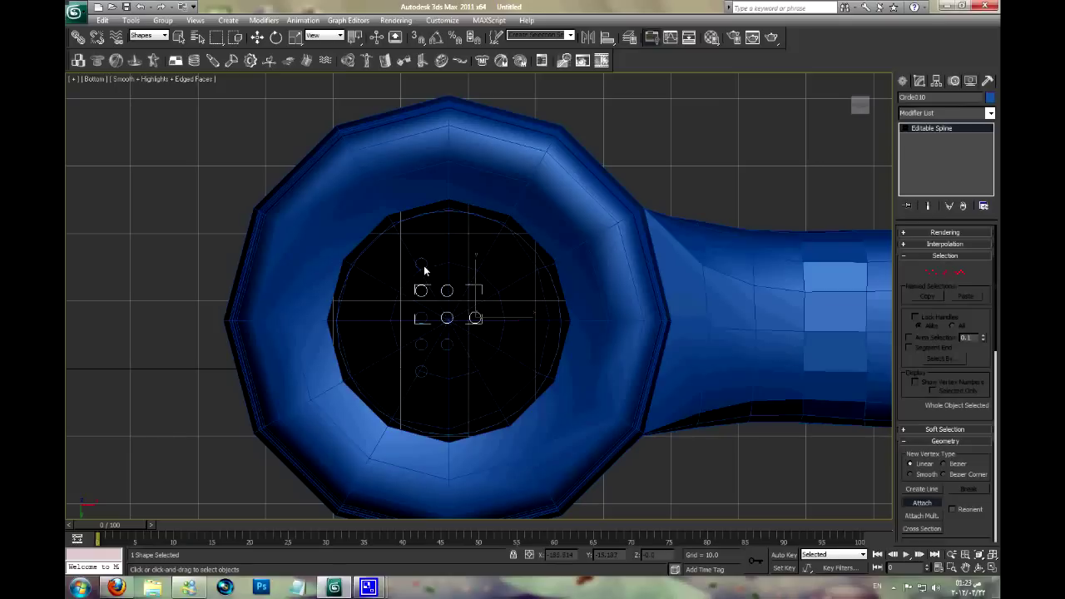
left_click(448, 344)
- Attach the remaining small circles and the large circle into one spline
left_click(424, 322)
left_click(500, 225)
scroll(487, 232, "down", 1)
scroll(487, 231, "down", 2)
scroll(532, 220, "up", 3)
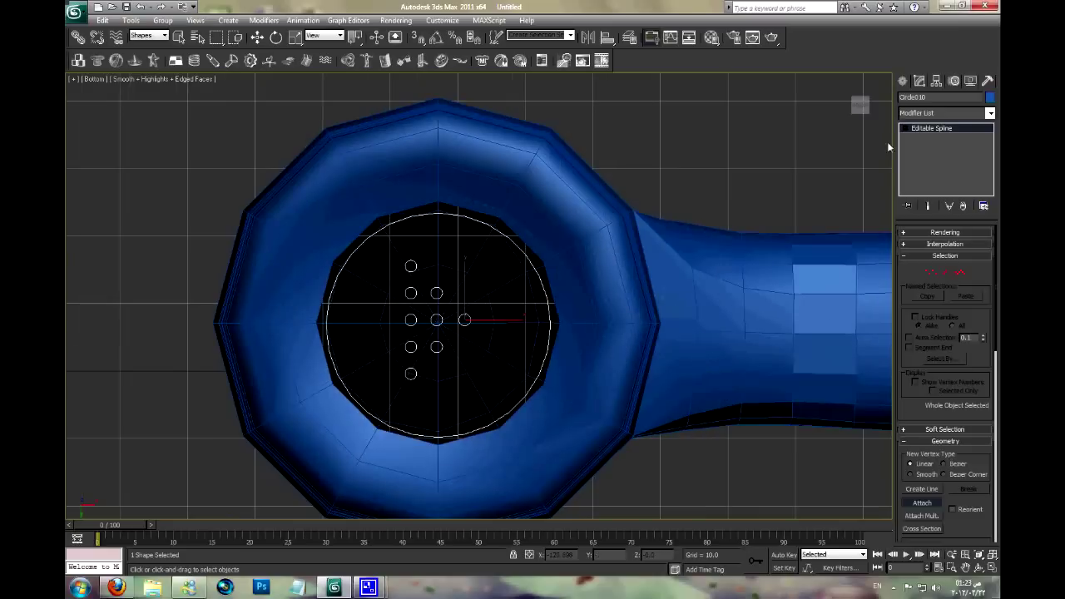
- Extrude the combined circles into a 1.5-thick disc and lower it in the Front view
left_click(930, 112)
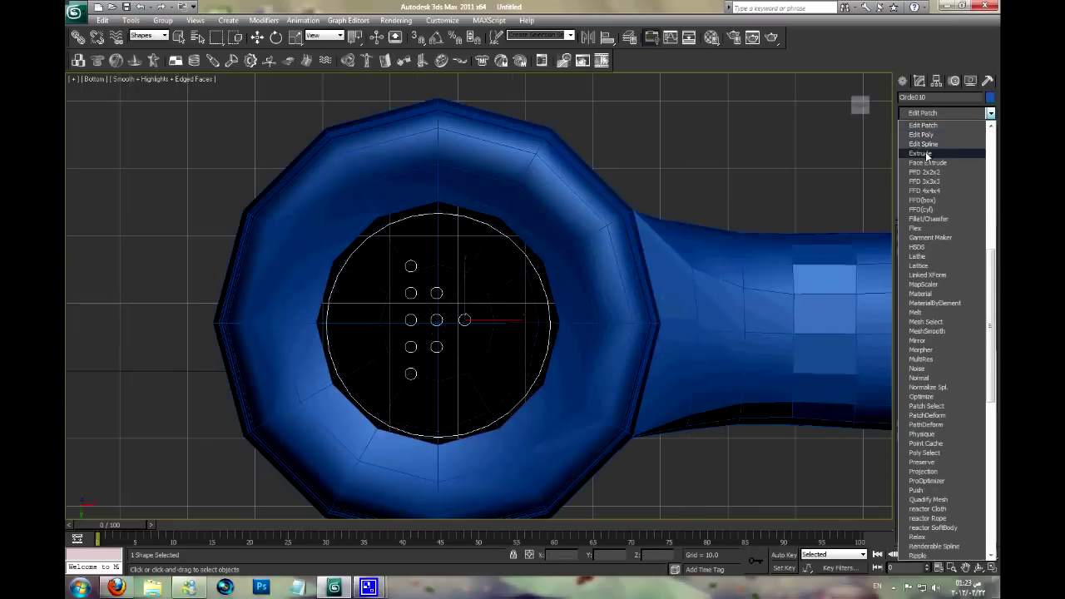
left_click(925, 151)
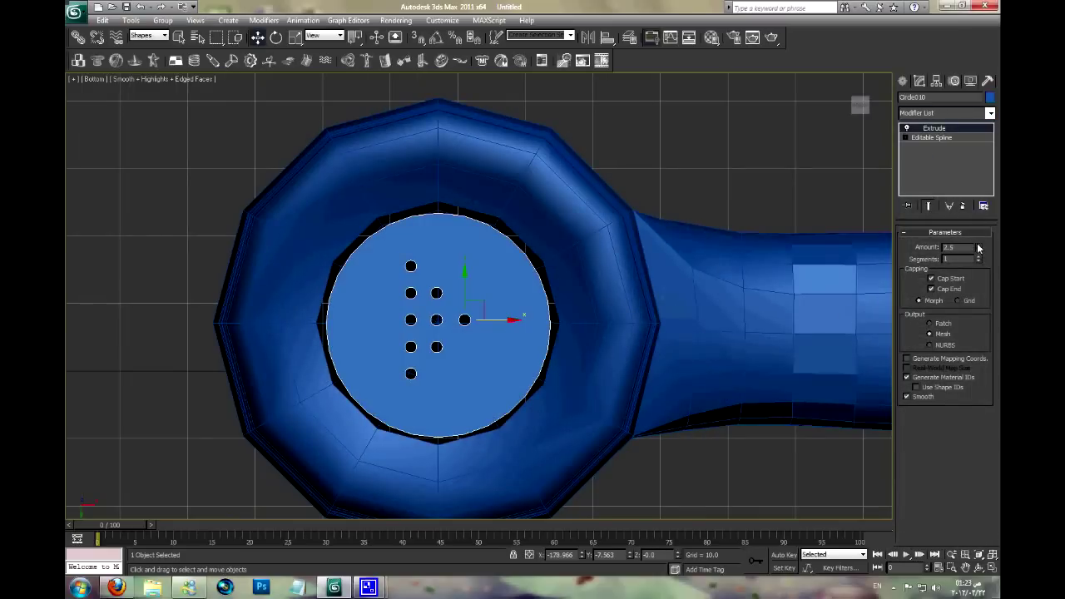
key("p")
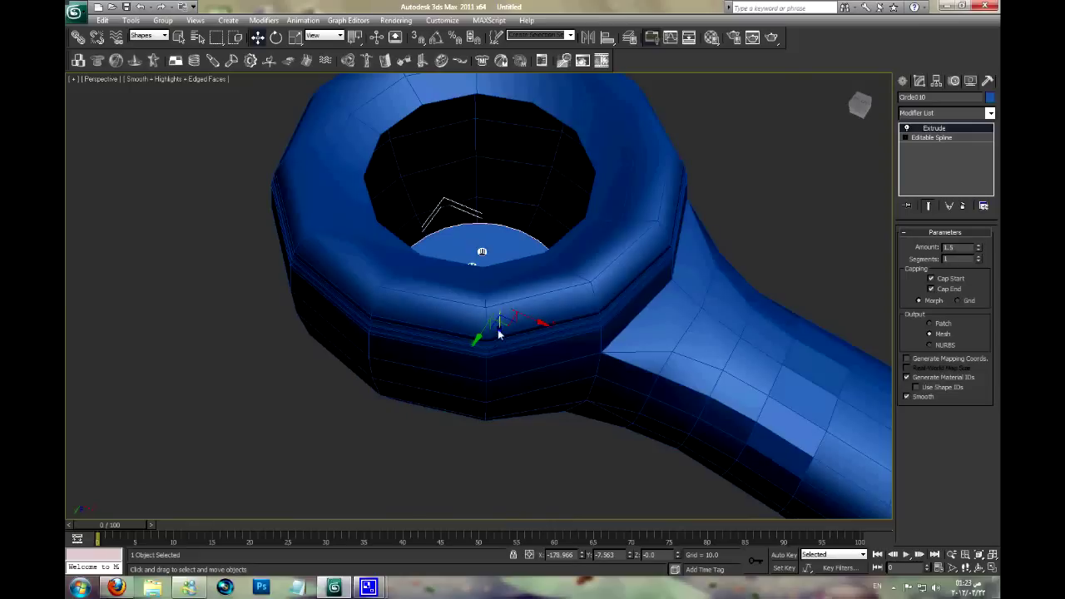
key("f")
key("F3")
mouse_move(501, 254)
left_mouse_down()
mouse_move(498, 315)
mouse_move(499, 305)
left_mouse_up()
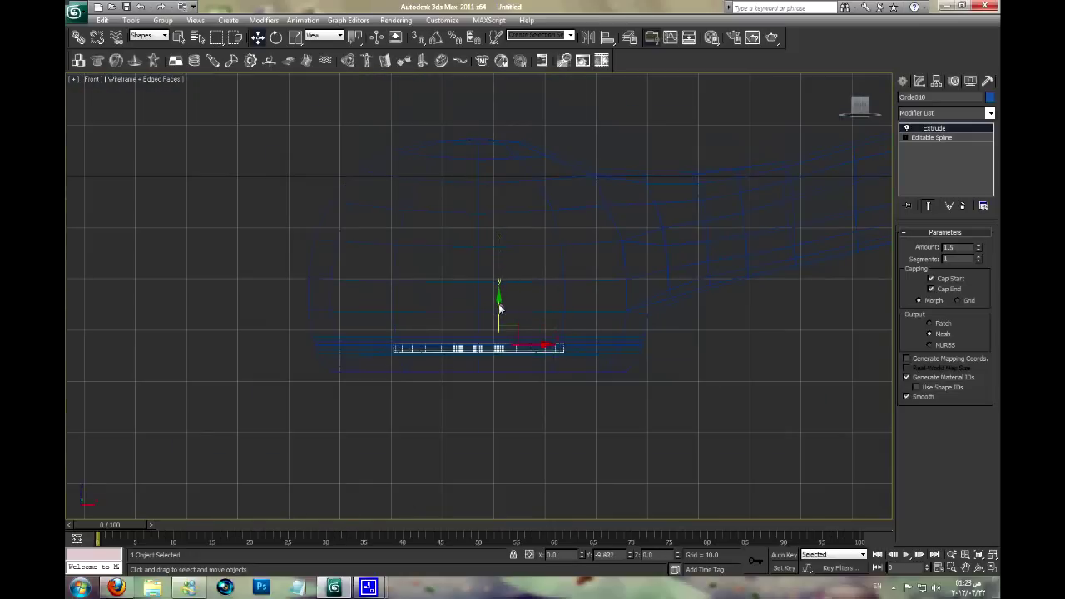
key("p")
key("F3")
- Sink the disc into the bulb's recess, checking its position from several perspective angles
scroll(519, 304, "up", 5)
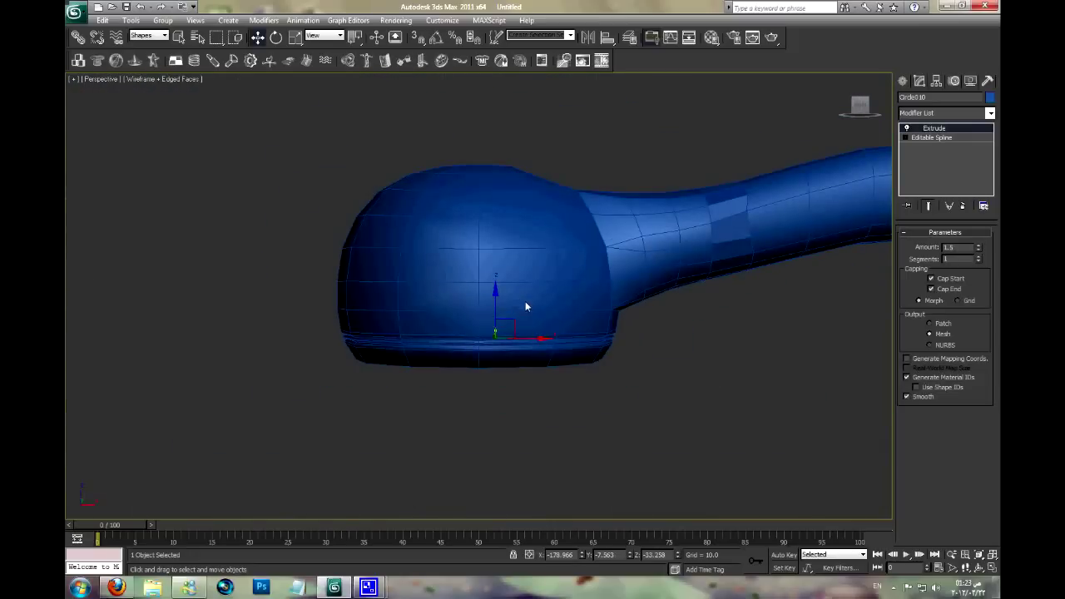
middle_click_drag(525, 301, 485, 210, "alt")
left_click_drag(472, 250, 476, 262)
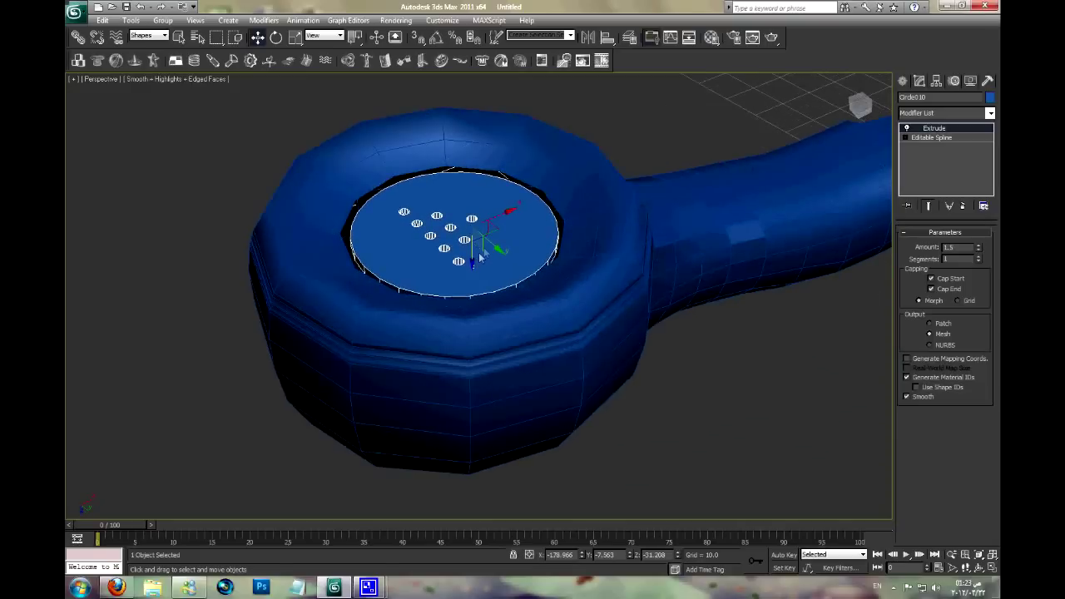
scroll(490, 266, "up", 3)
mouse_move(506, 275)
middle_mouse_down("alt")
mouse_move(449, 303)
mouse_move(504, 278)
mouse_move(549, 291)
middle_mouse_up("alt")
scroll(549, 290, "down", 3)
scroll(691, 261, "up", 3)
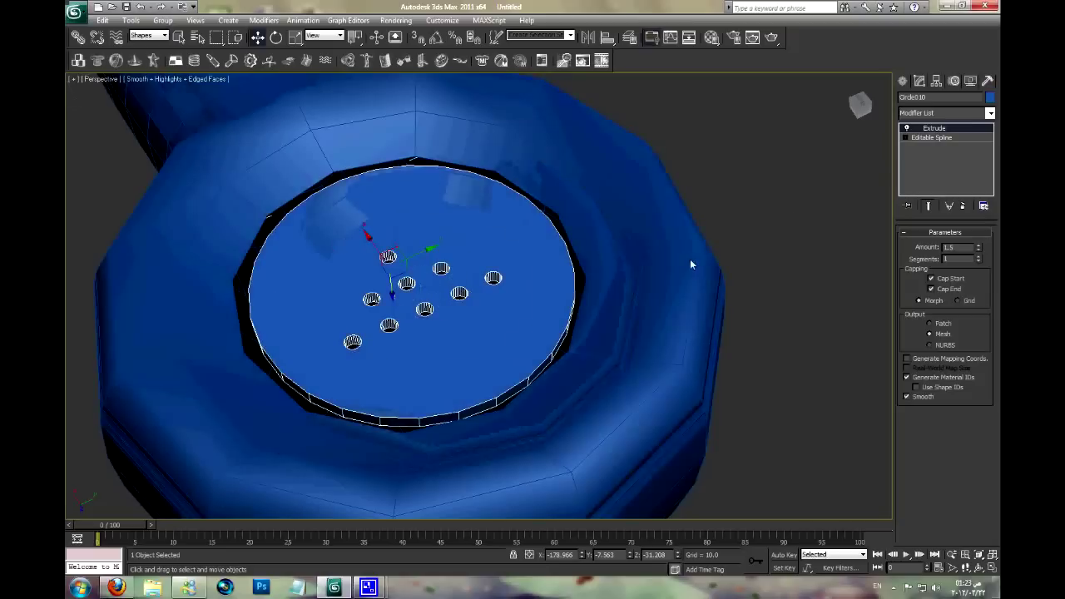
middle_click_drag(691, 261, 867, 166, "alt")
- Collapse the disc's stack to an Editable Mesh and select a rim face at Polygon level
left_click(905, 138)
right_click(905, 139)
left_click(886, 250)
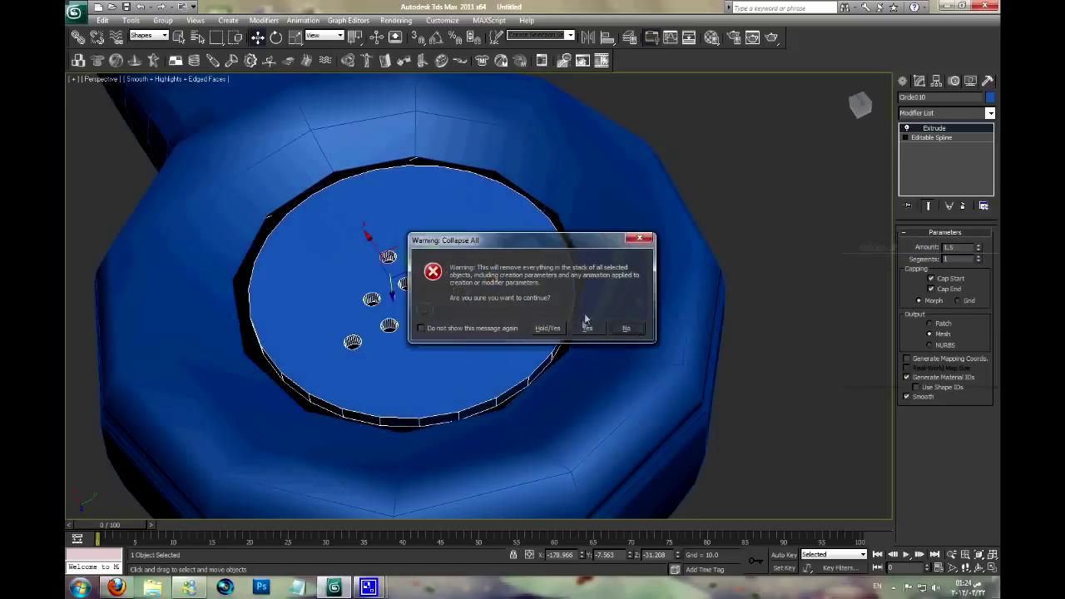
left_click(586, 328)
left_click(905, 128)
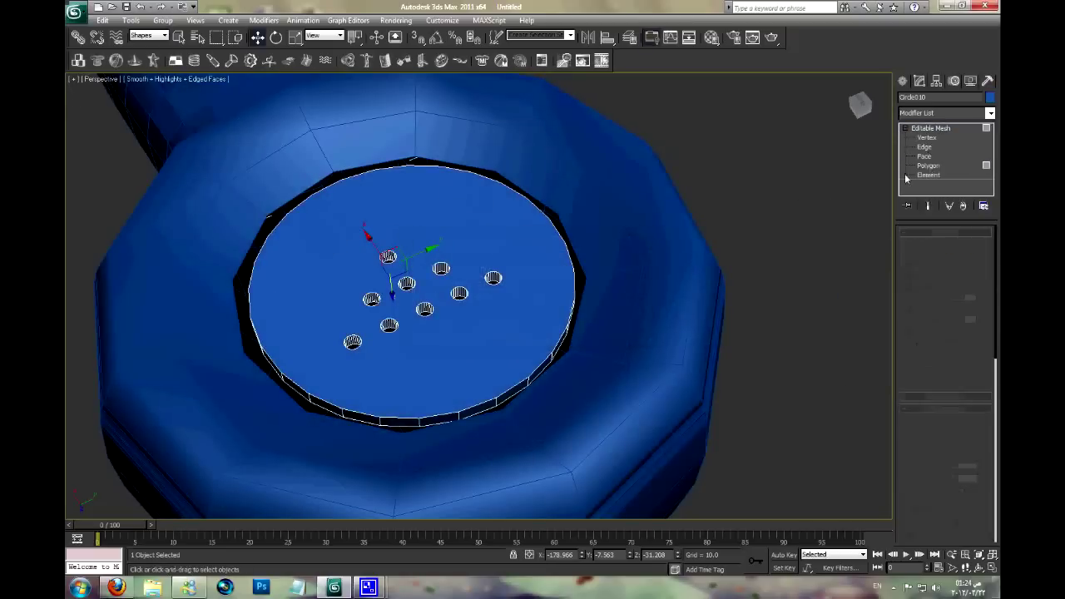
left_click(928, 166)
left_click(481, 413)
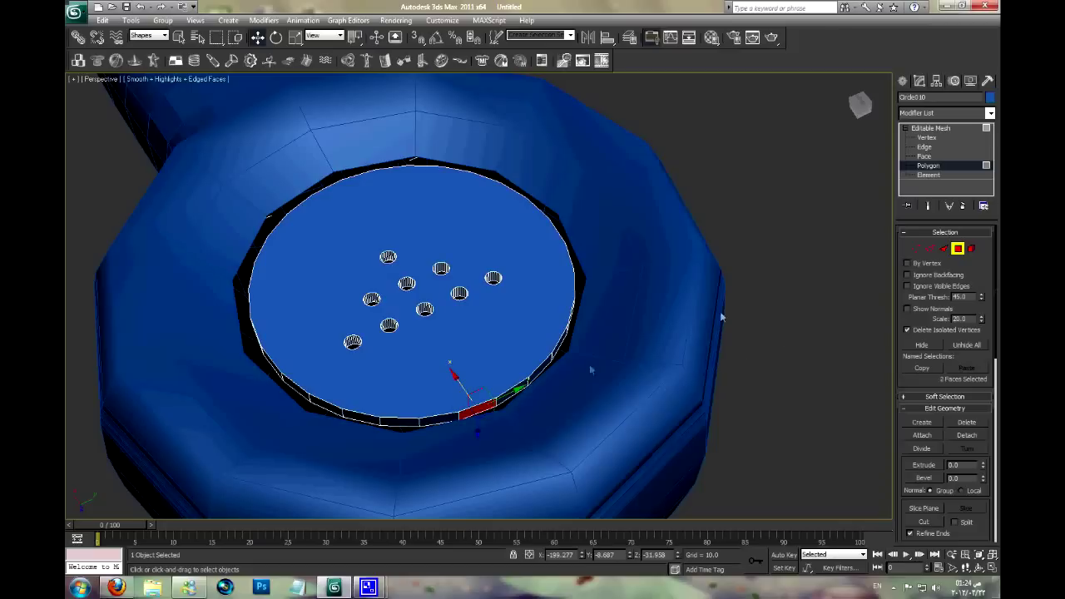
- Select an edge on the disc's rim at Edge level, zooming in to inspect it
left_click(924, 146)
left_click(499, 404)
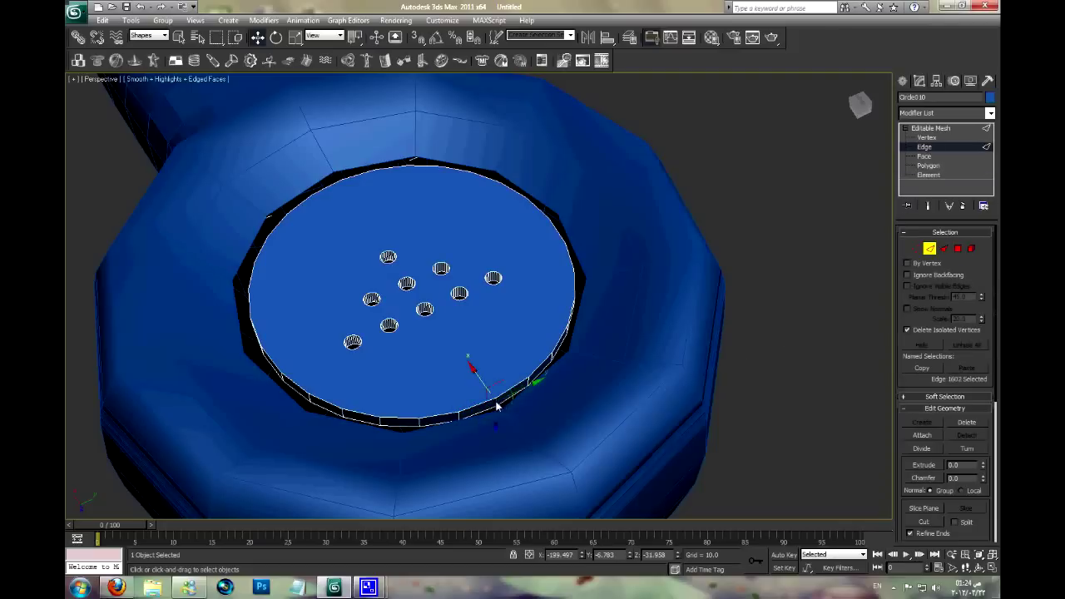
scroll(534, 276, "up", 3)
scroll(535, 275, "up", 2)
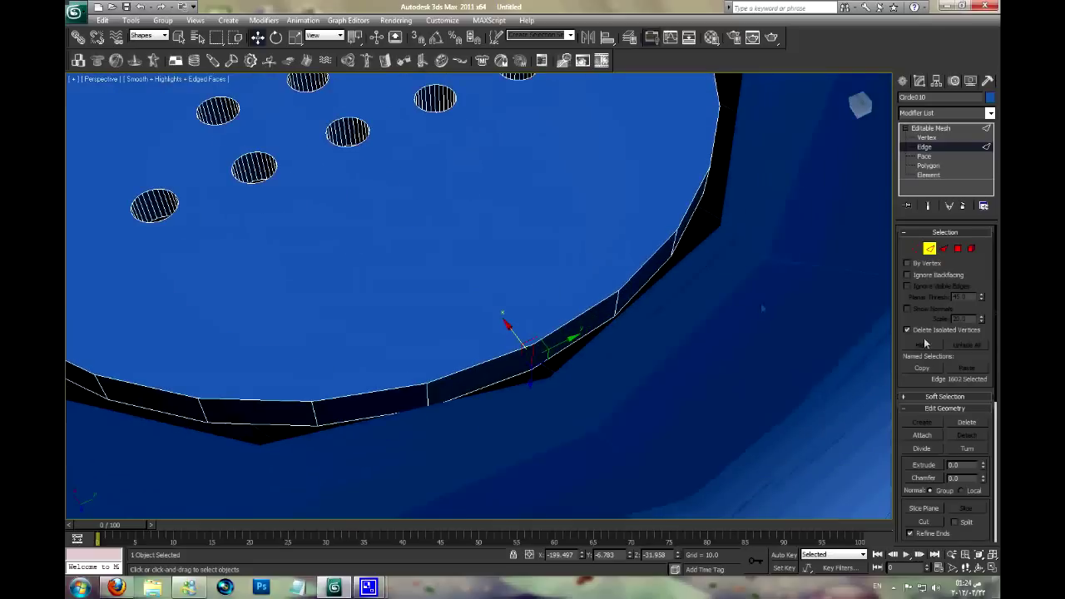
scroll(928, 378, "down", 3)
scroll(930, 379, "up", 3)
scroll(933, 380, "down", 4)
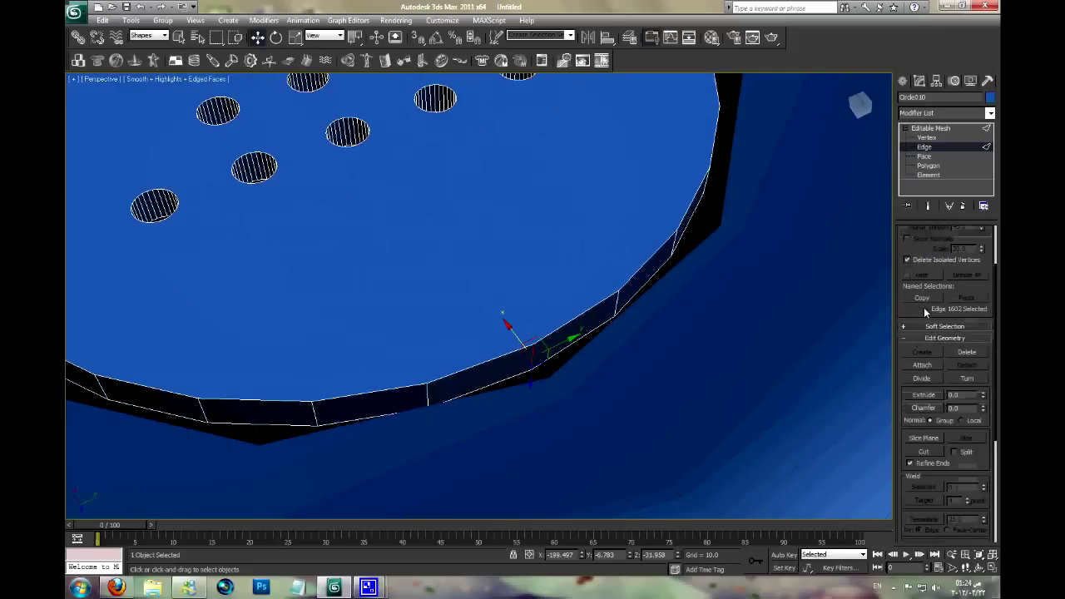
scroll(936, 380, "down", 1)
scroll(936, 378, "up", 2)
scroll(937, 380, "up", 3)
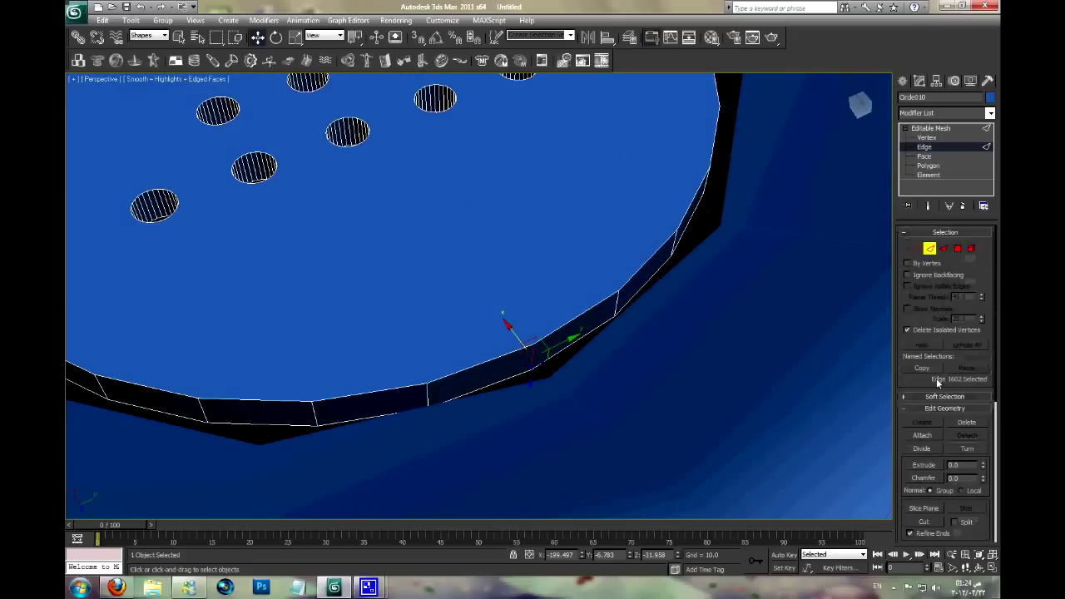
- Convert the disc to Editable Poly, turn the rim edge ring into polygons, then go to Border level
right_click(932, 138)
left_click(932, 211)
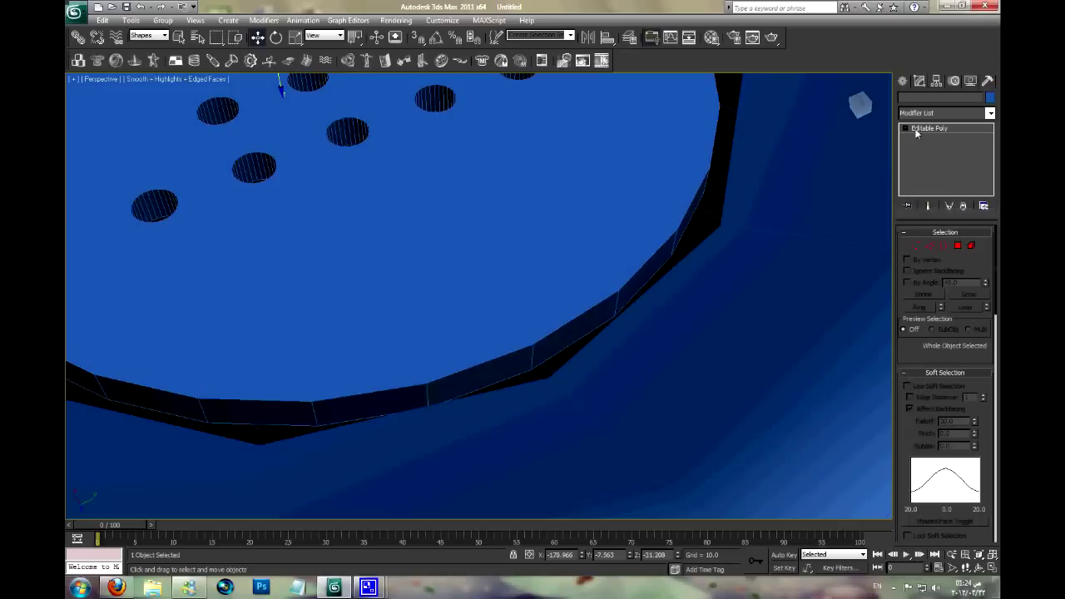
left_click(923, 146)
left_click(919, 307)
left_click(957, 246, "ctrl")
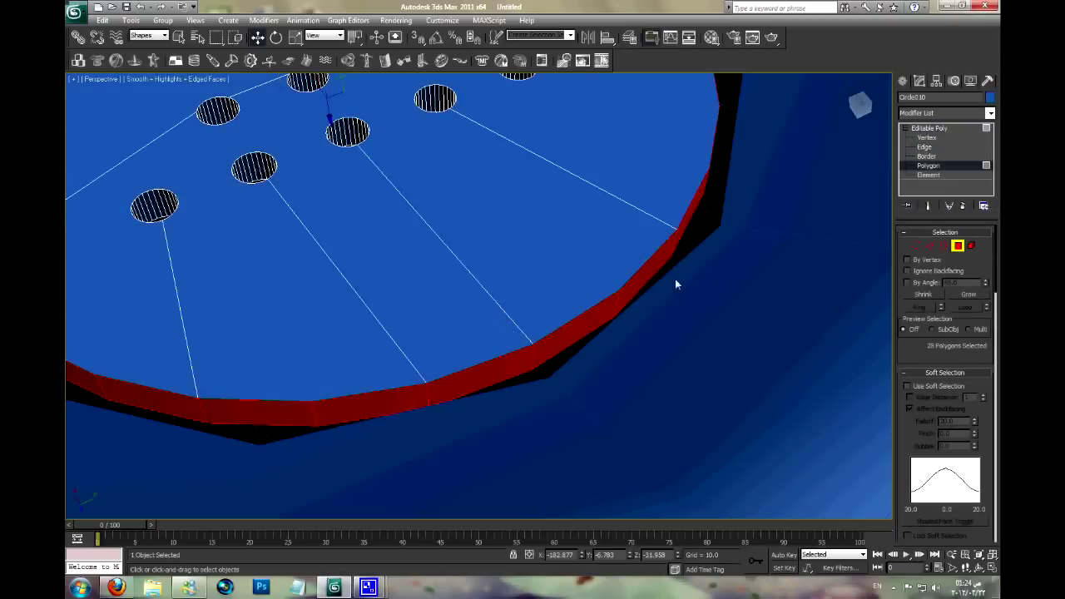
left_click(812, 328)
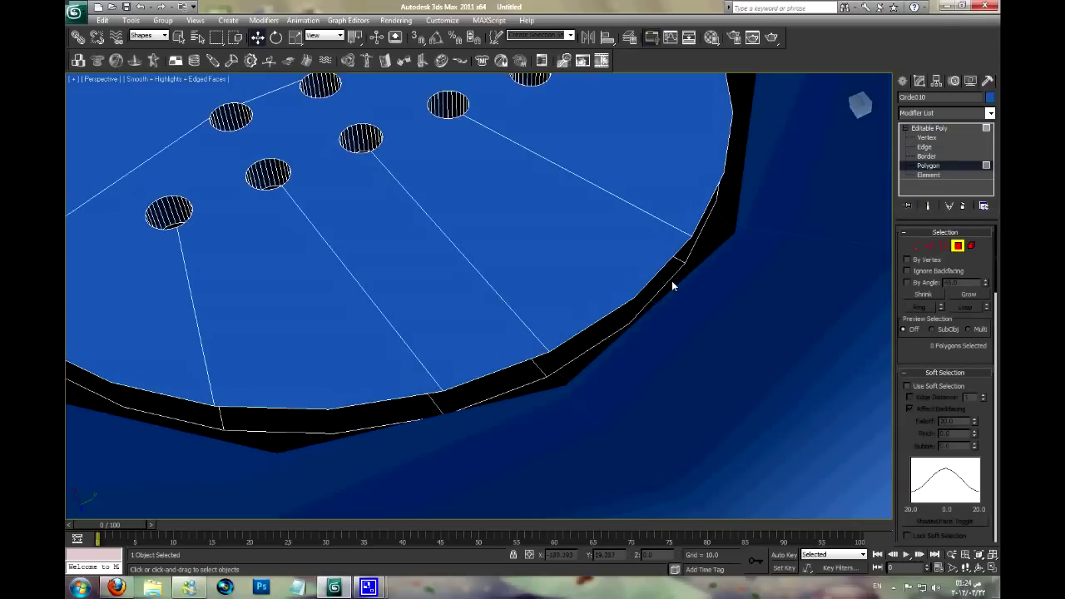
scroll(672, 280, "down", 1)
key("3")
scroll(606, 286, "down", 3)
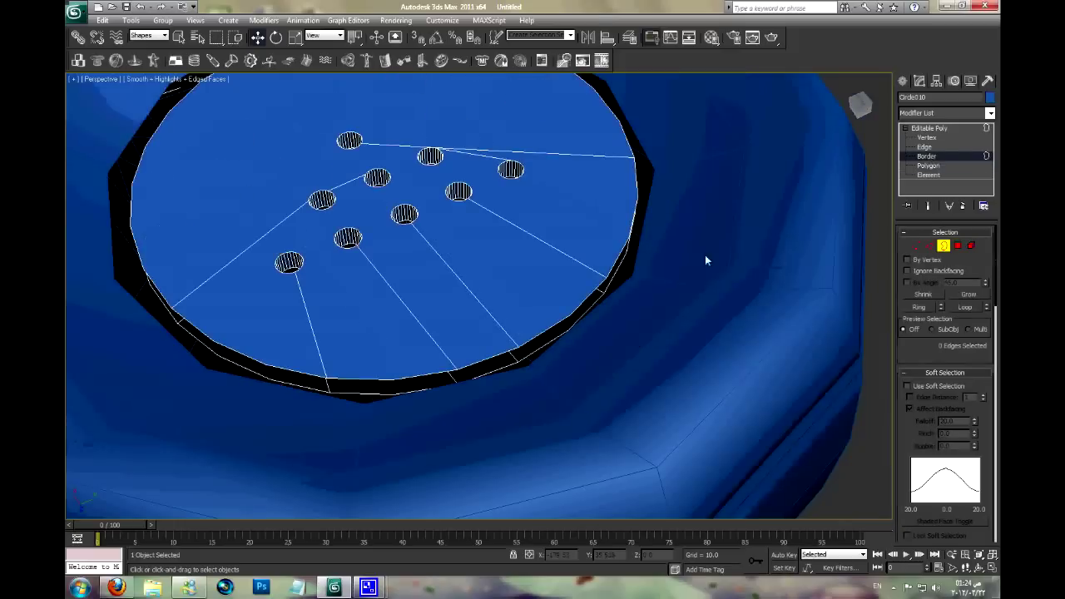
- Select all of the disc's open border loops with Ctrl+A after trying the rim loops
left_click(606, 286)
mouse_move(620, 267)
middle_mouse_down("alt")
mouse_move(629, 253)
mouse_move(571, 254)
middle_mouse_up("alt")
left_click(554, 360)
left_click(554, 360)
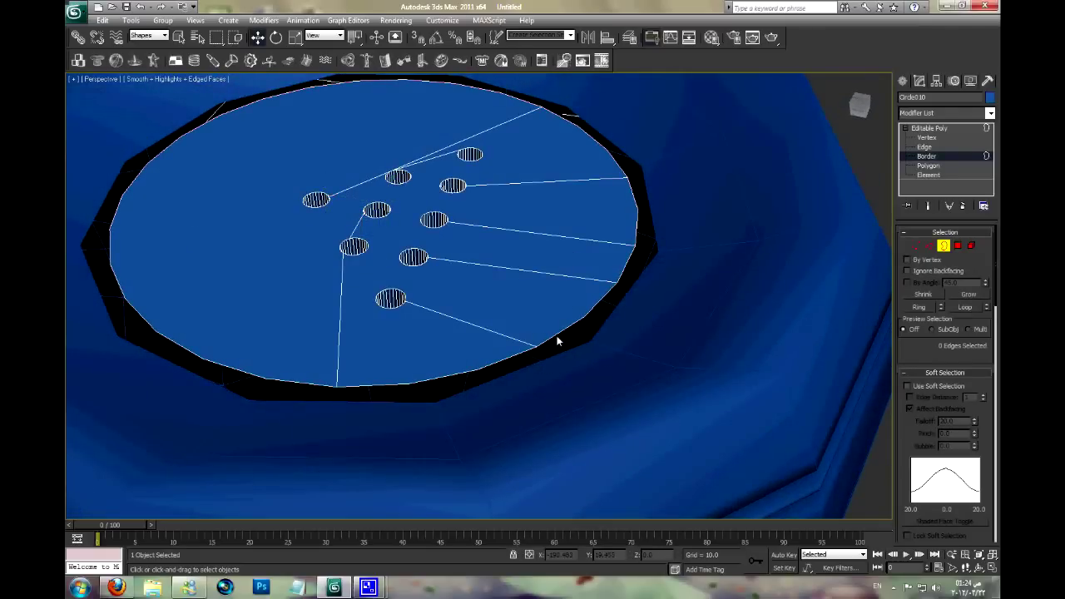
key("ctrl+a")
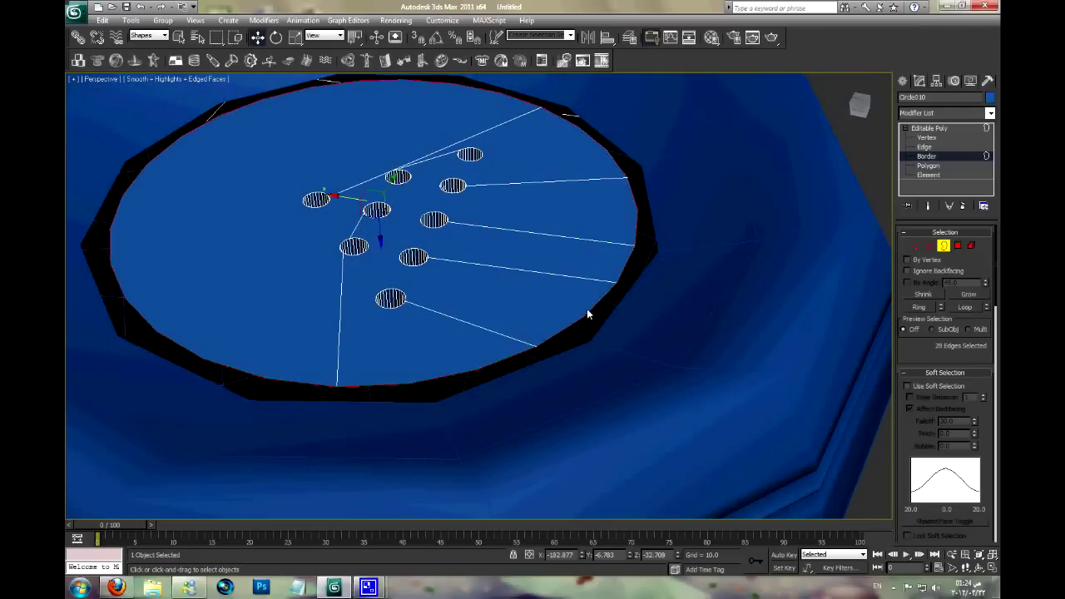
key("z")
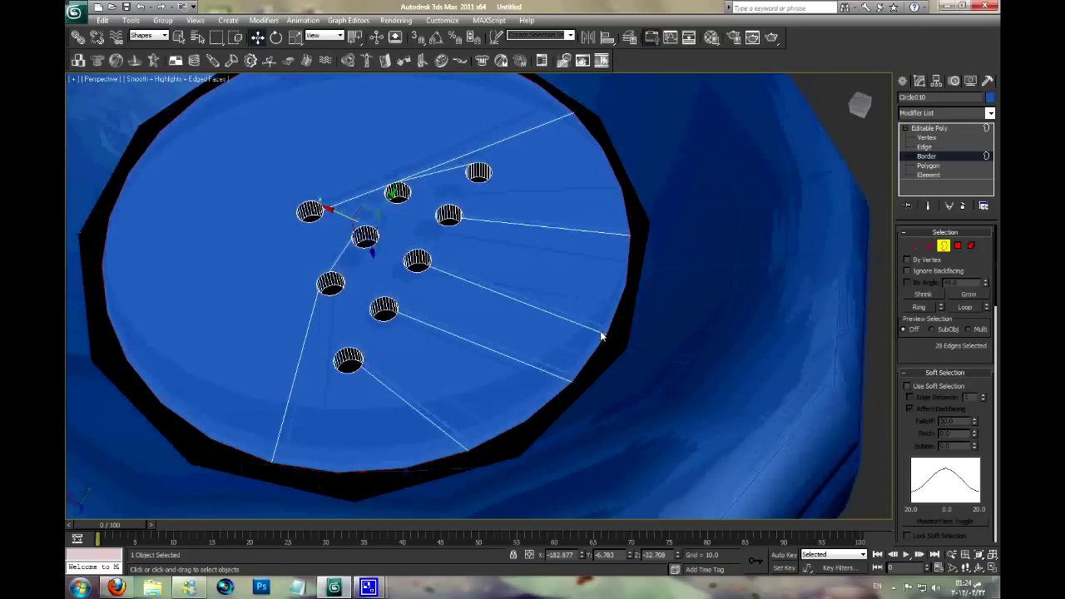
- Open the Tessellate settings in Edit Geometry, then reset the selection filter to All
middle_click_drag(587, 314, 559, 324, "alt")
scroll(905, 260, "down", 2)
scroll(939, 382, "down", 3)
scroll(939, 382, "down", 3)
scroll(959, 346, "down", 3)
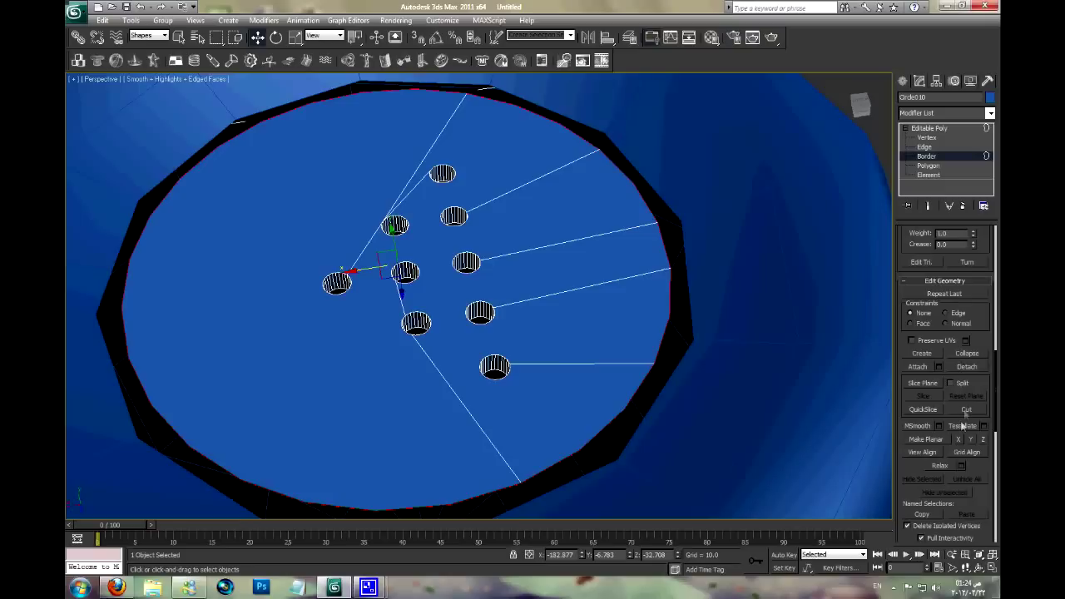
left_click(983, 426)
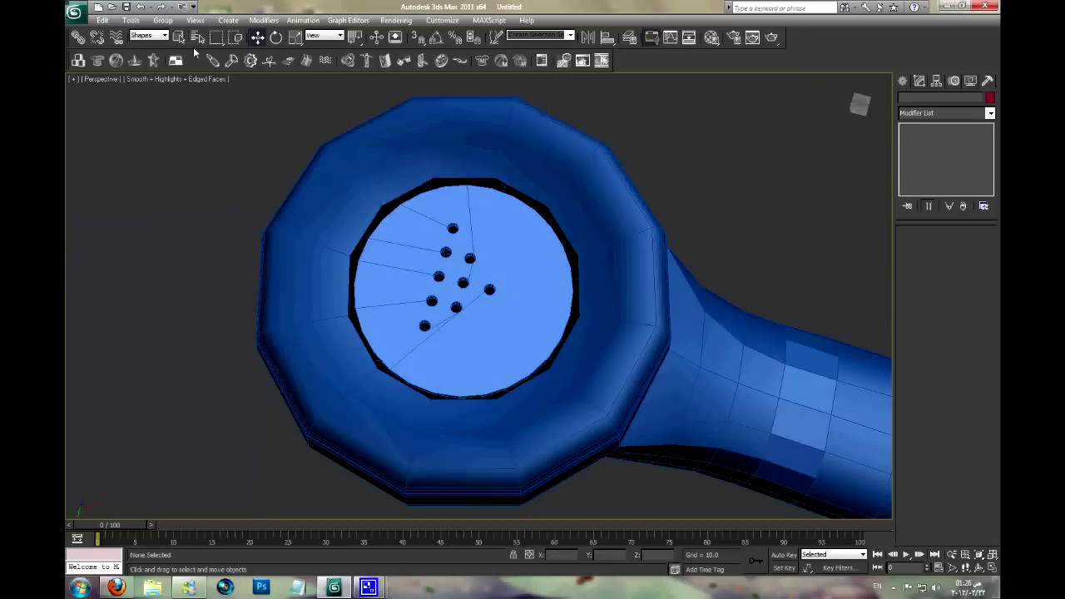
left_click(148, 35)
left_click(142, 48)
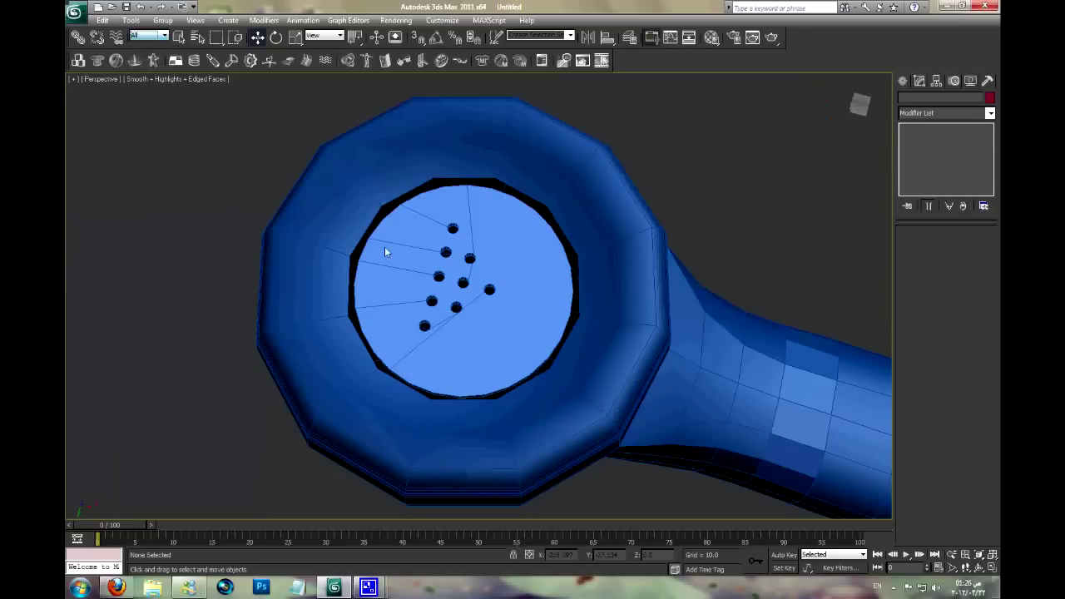
- Inspect the perforated disc's outer border at Border level, then exit border editing
left_click(387, 250)
mouse_move(497, 232)
middle_mouse_down("alt")
mouse_move(470, 225)
mouse_move(706, 185)
middle_mouse_up("alt")
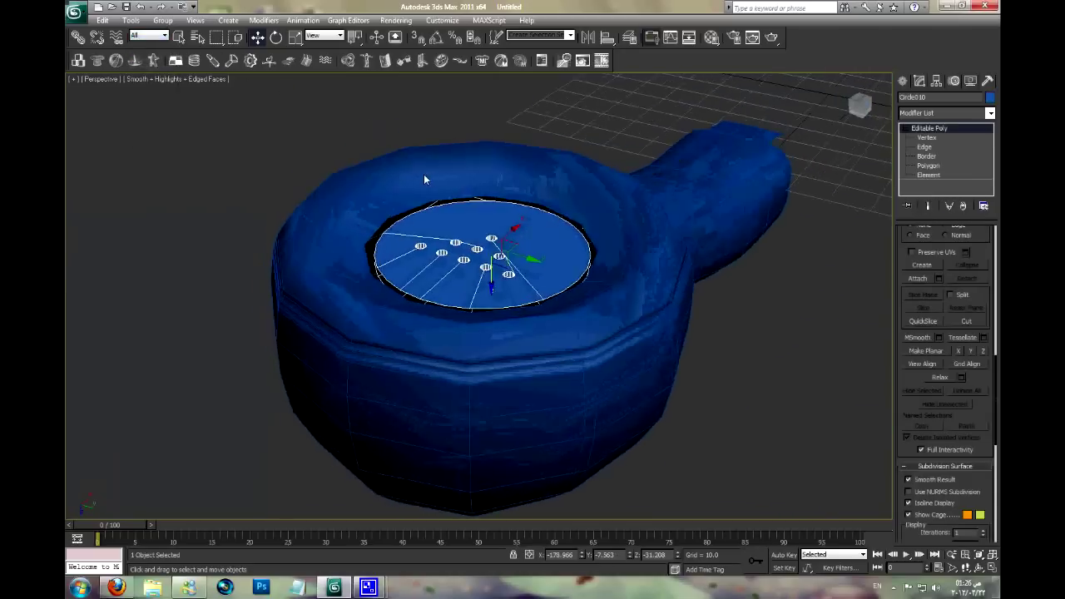
left_click(926, 155)
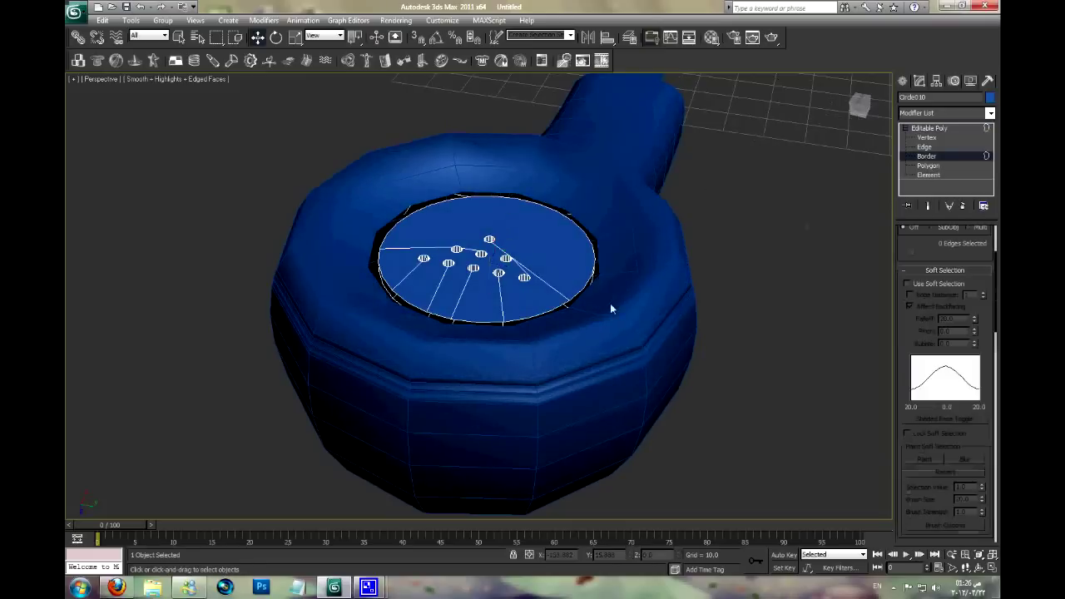
left_click(560, 317)
left_click(562, 314)
middle_click_drag(562, 314, 871, 149, "alt")
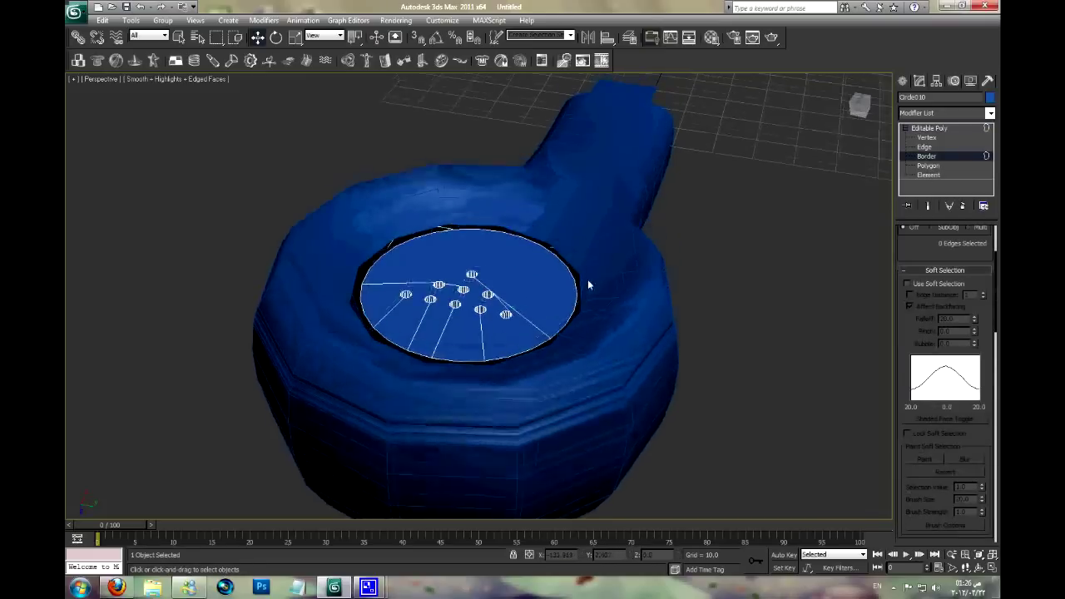
key("ctrl+b")
- Add a MeshSmooth modifier to the handset body with Iterations set to 2
left_click(651, 206)
scroll(652, 205, "up", 3)
scroll(615, 216, "up", 2)
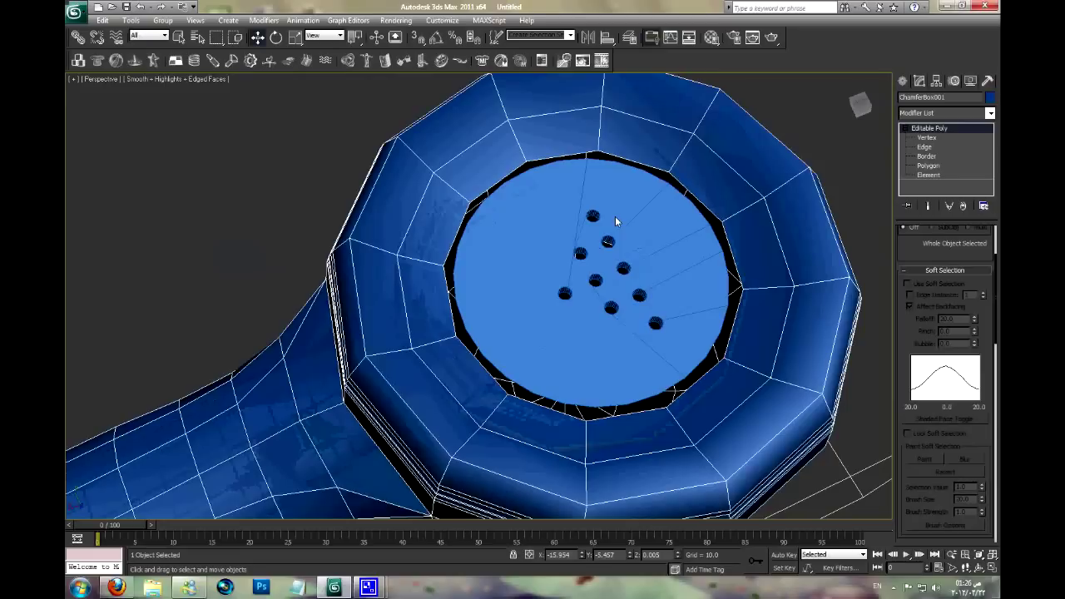
left_click(921, 113)
scroll(940, 249, "down", 2)
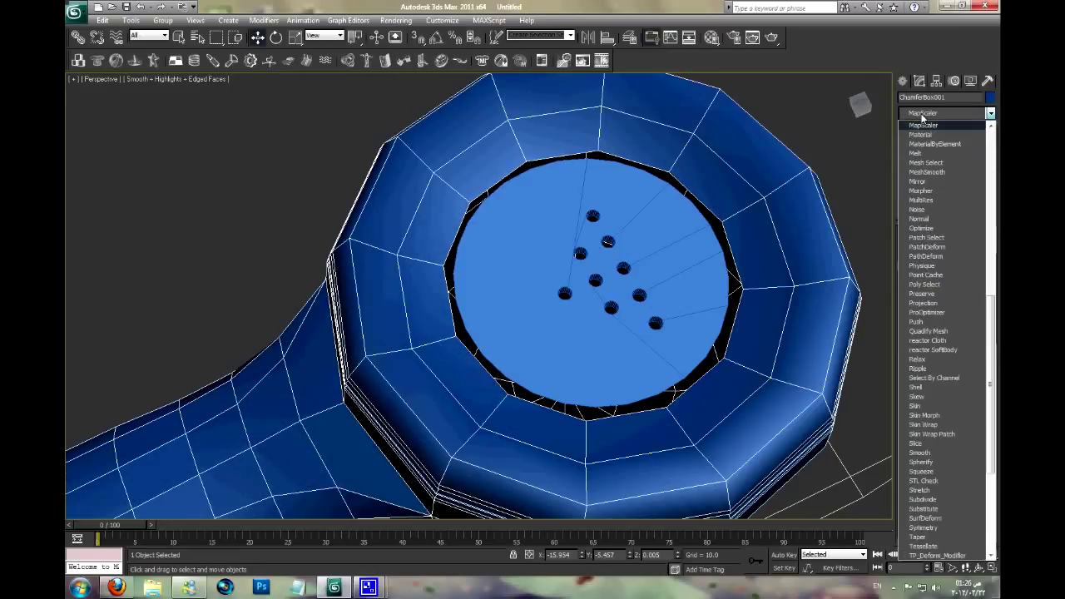
left_click(932, 150)
middle_click_drag(806, 189, 770, 189)
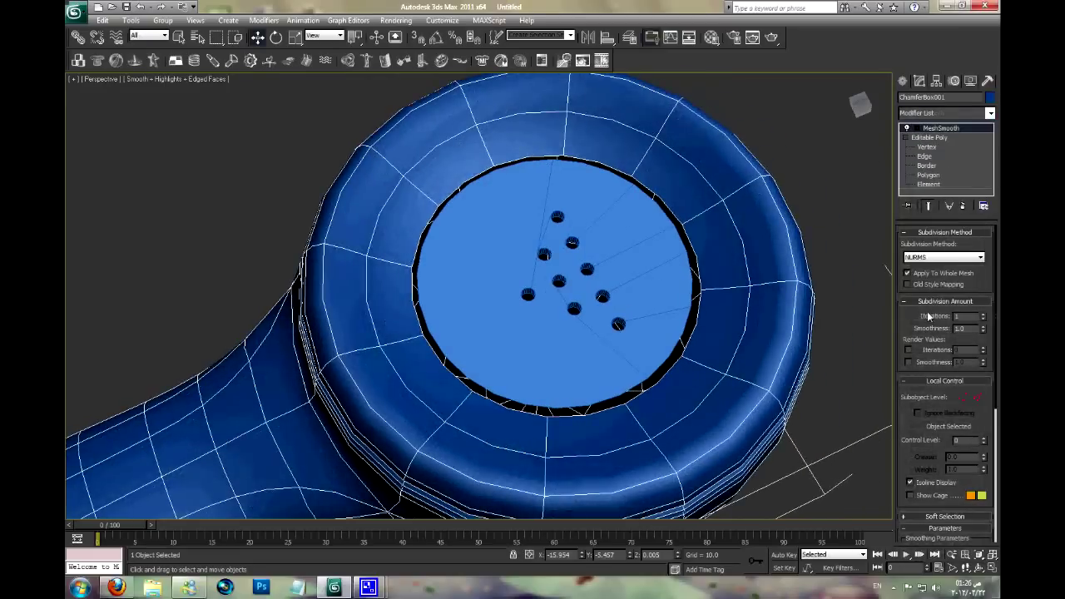
left_click(983, 317)
scroll(731, 209, "down", 2)
scroll(732, 209, "down", 1)
scroll(731, 209, "up", 3)
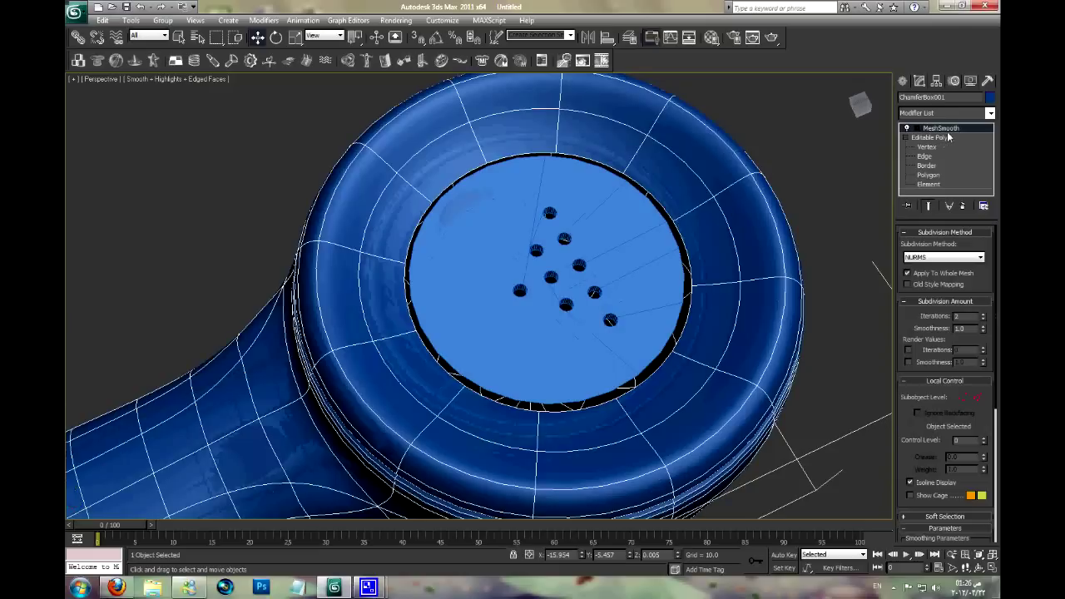
right_click(946, 133)
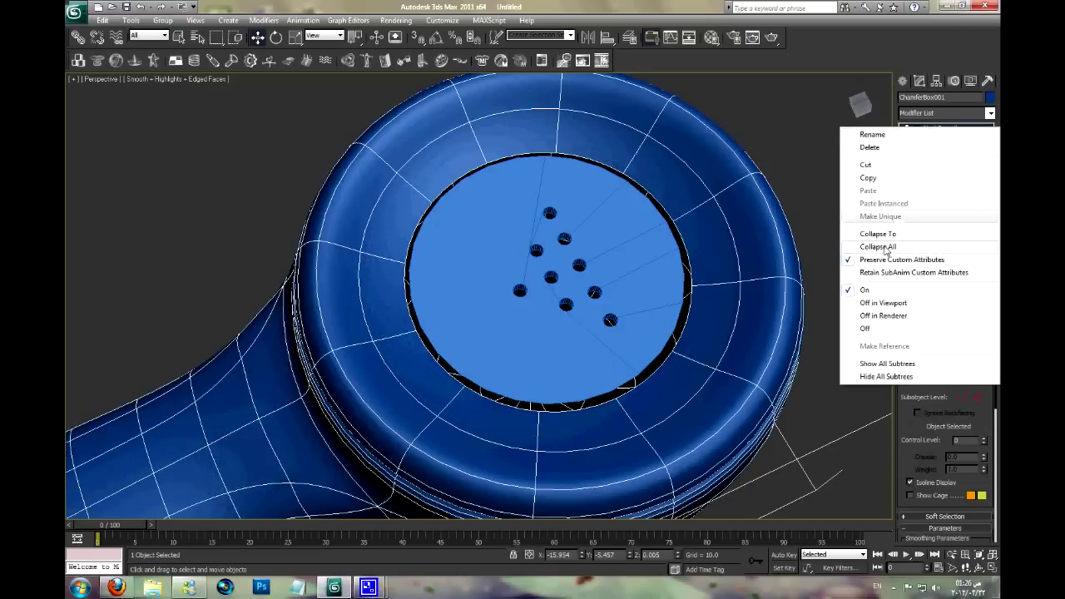
- Collapse the body's stack, pick the opening's border, and attach the perforated disc
left_click(916, 247)
left_click(586, 327)
left_click(907, 128)
left_click(926, 156)
left_click(671, 221)
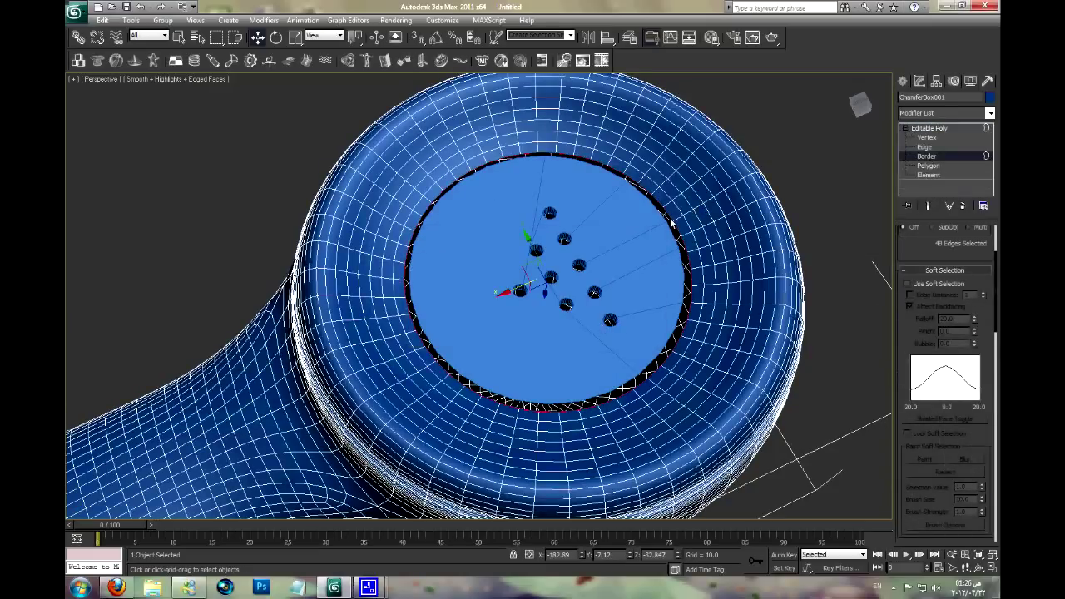
left_click(928, 128)
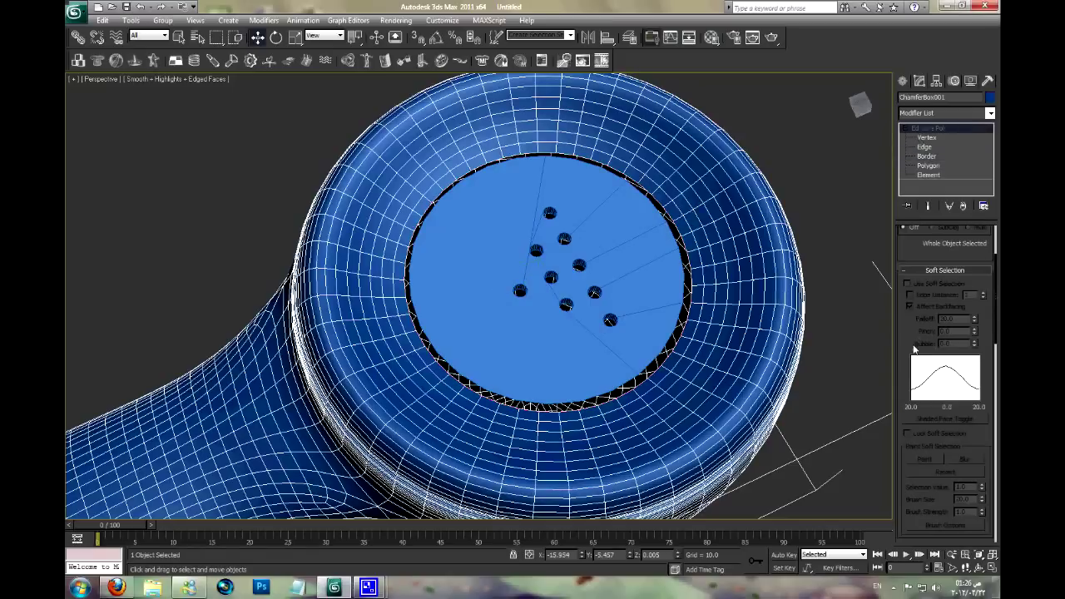
scroll(938, 290, "down", 5)
left_click(917, 430)
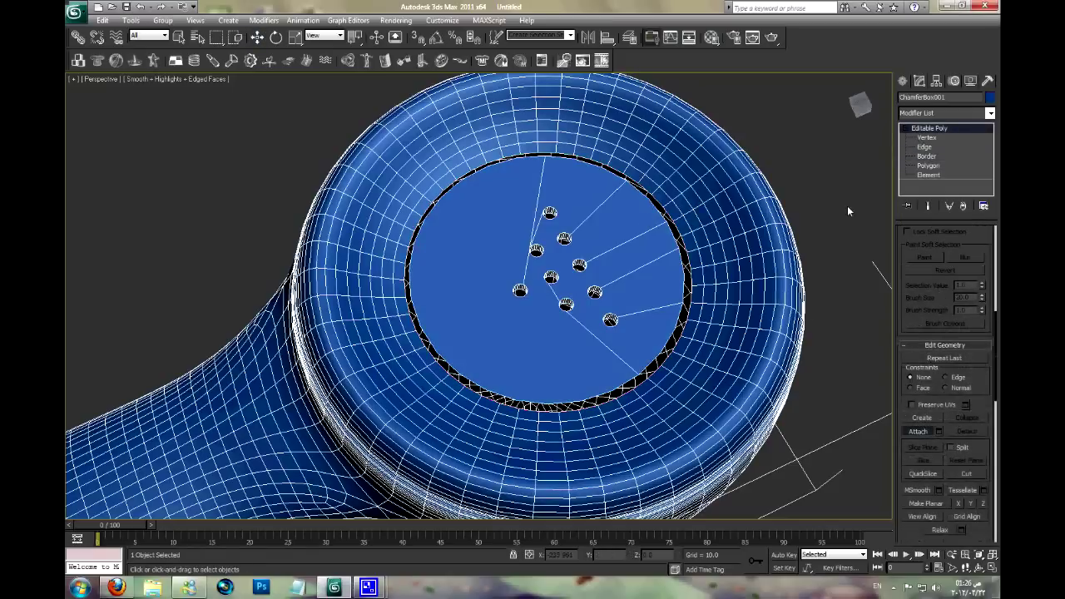
- Bridge the disc's rim to the bulb opening with 2 segments, then select a bridged edge
left_click(926, 156)
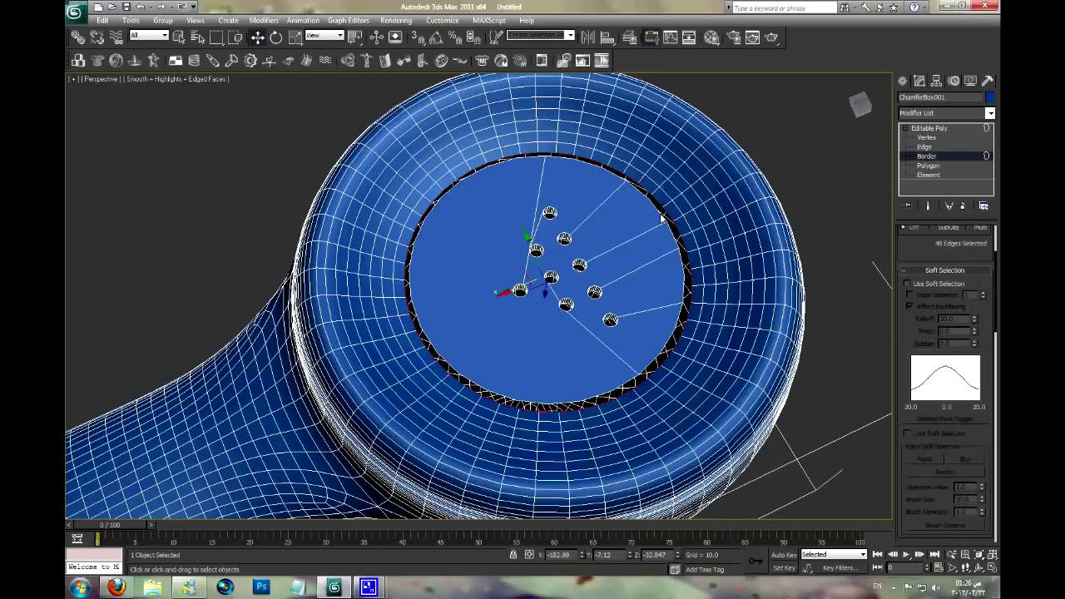
scroll(932, 391, "down", 4)
scroll(919, 452, "down", 1)
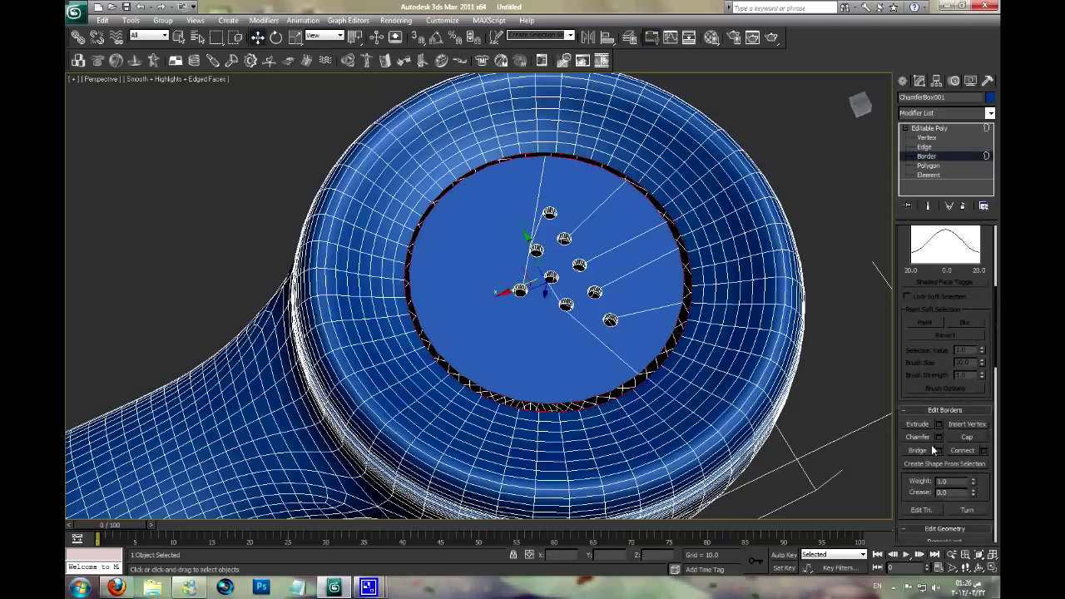
left_click(939, 450)
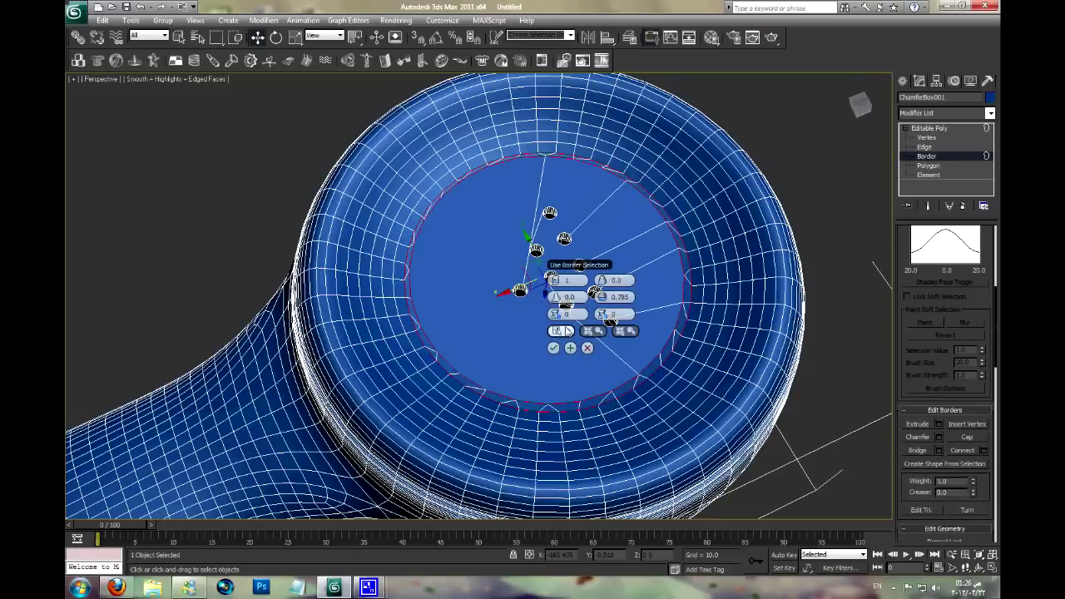
left_click(563, 283)
type("2")
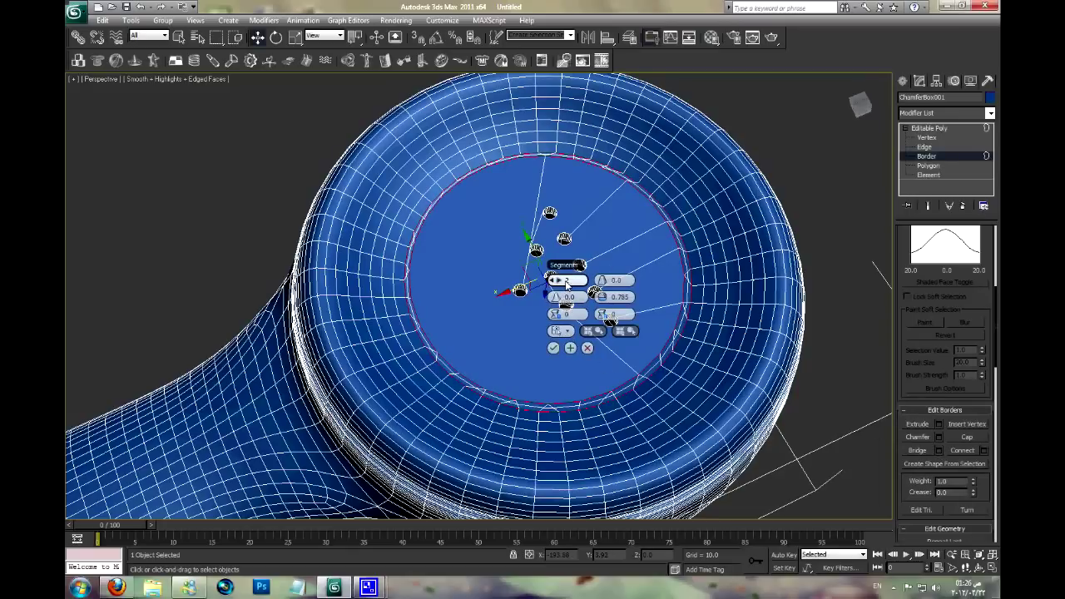
left_click(553, 348)
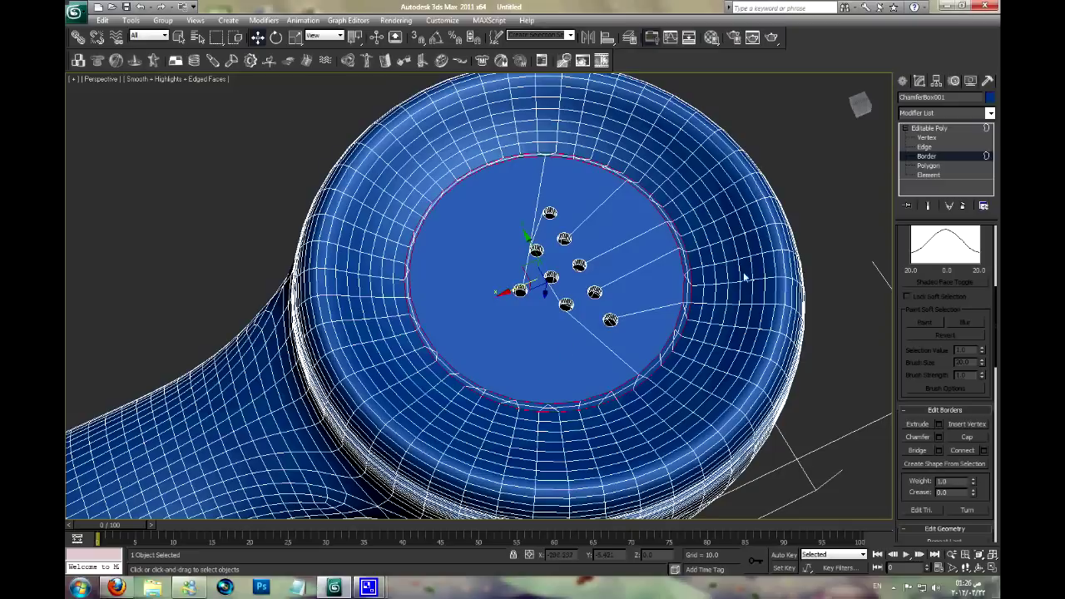
left_click(925, 147)
left_click(682, 329)
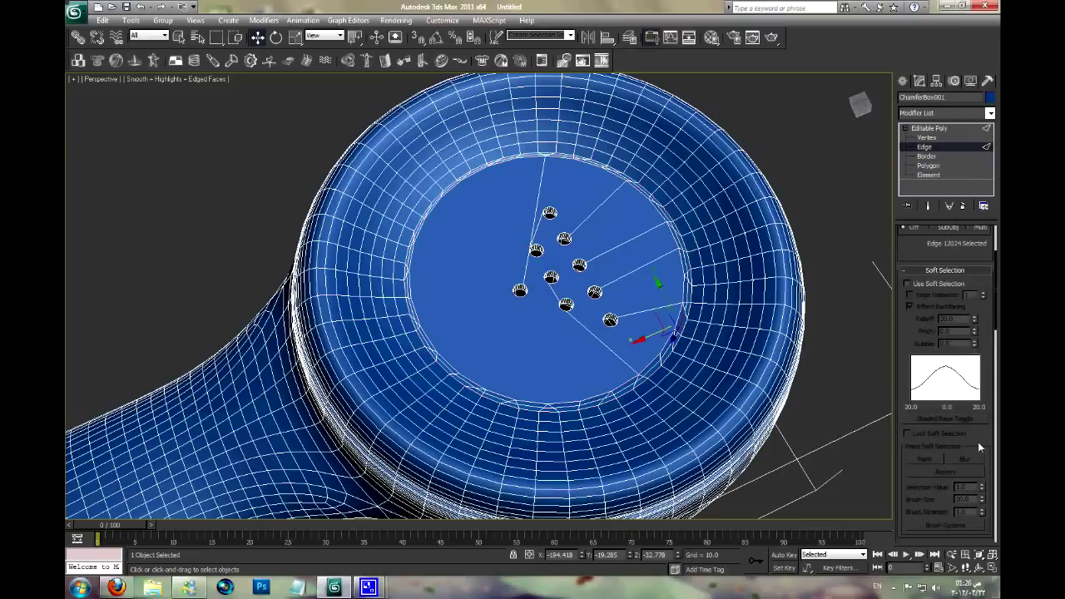
- Extend the picked rim edge into a full loop and nudge it slightly down on Z
scroll(978, 447, "down", 4)
scroll(961, 400, "up", 2)
scroll(963, 333, "up", 2)
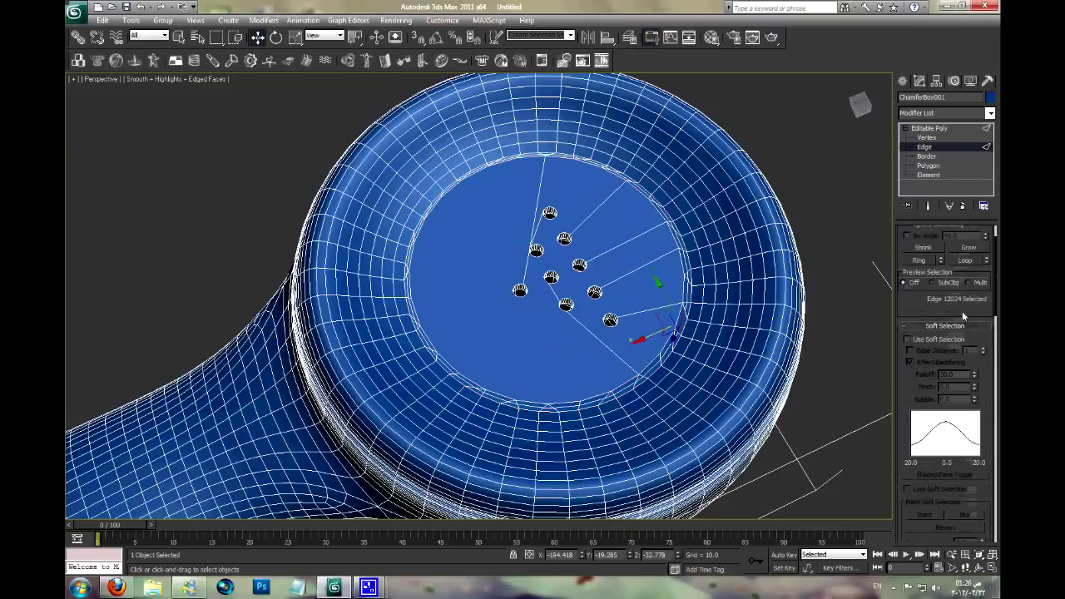
scroll(966, 283, "up", 2)
left_click(963, 280)
middle_click_drag(545, 283, 555, 333, "alt")
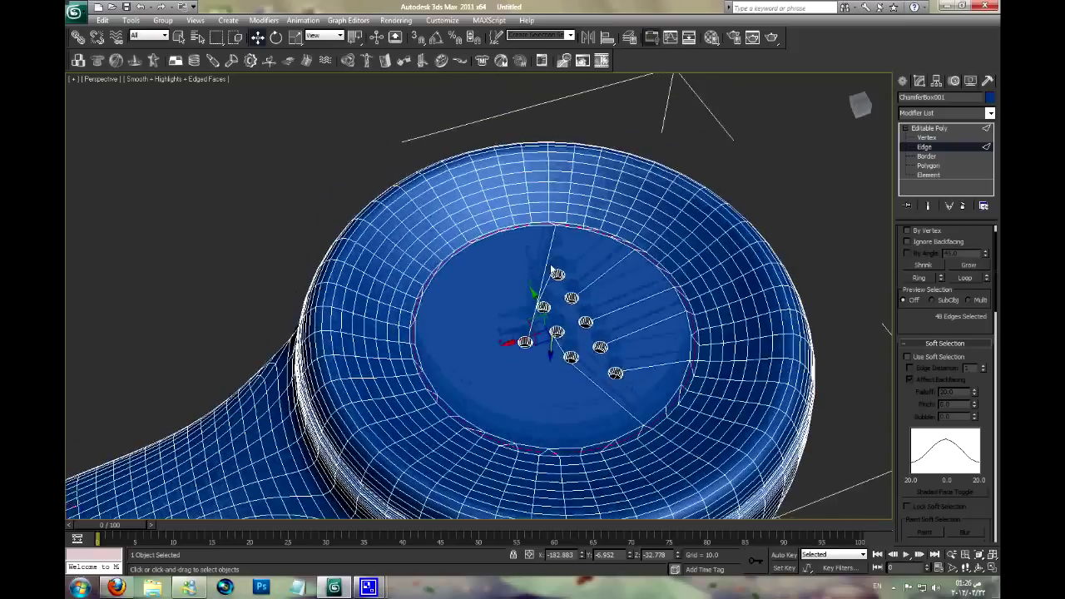
left_click_drag(545, 393, 546, 387)
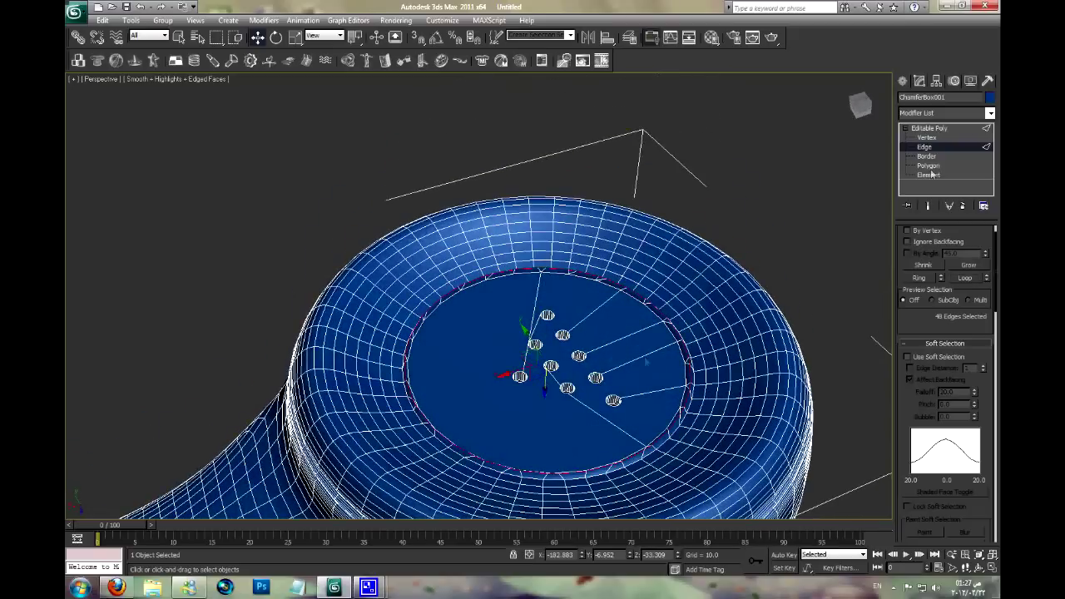
key("F4")
- Inspect the earpiece, then select the handset and switch to the Front view
left_click(734, 235)
mouse_move(734, 234)
middle_mouse_down("alt")
mouse_move(647, 276)
mouse_move(644, 295)
middle_mouse_up("alt")
scroll(749, 330, "up", 5)
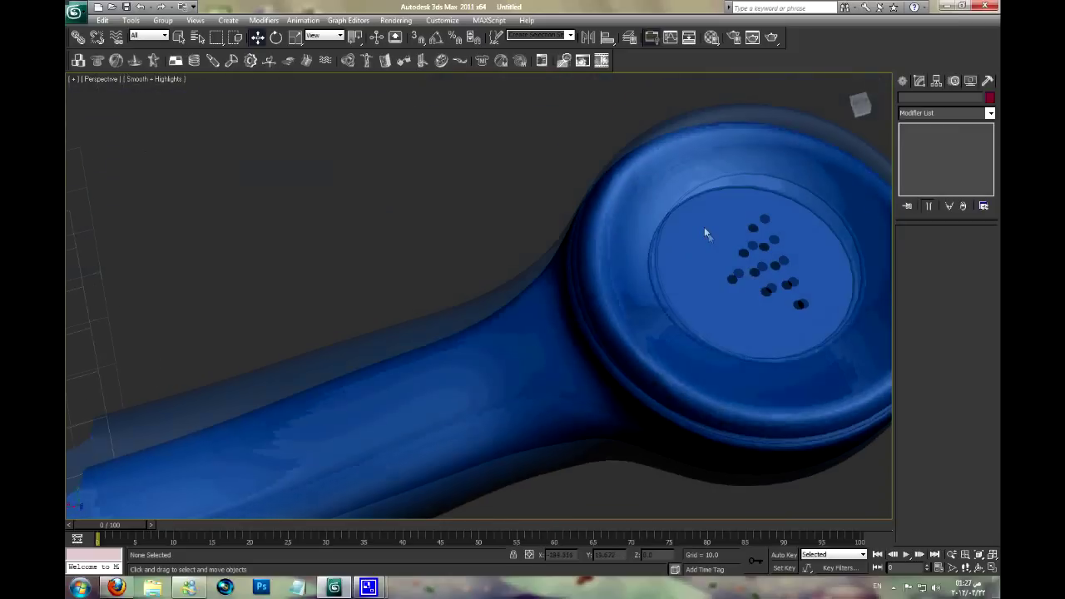
scroll(705, 232, "down", 3)
scroll(702, 225, "down", 3)
mouse_move(702, 225)
middle_mouse_down("alt")
mouse_move(645, 353)
mouse_move(606, 349)
mouse_move(661, 387)
middle_mouse_up("alt")
left_click(592, 225)
key("f")
left_click(927, 114)
- Add a flipped Symmetry modifier and slide its mirror plane along X so the halves join
key("s")
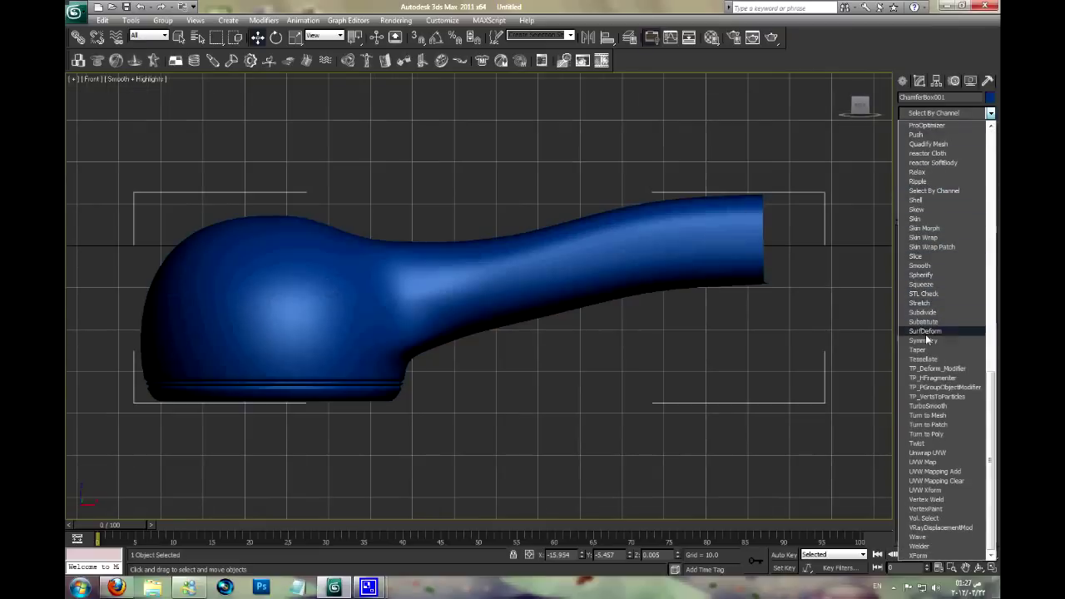
left_click(923, 340)
left_click(923, 266)
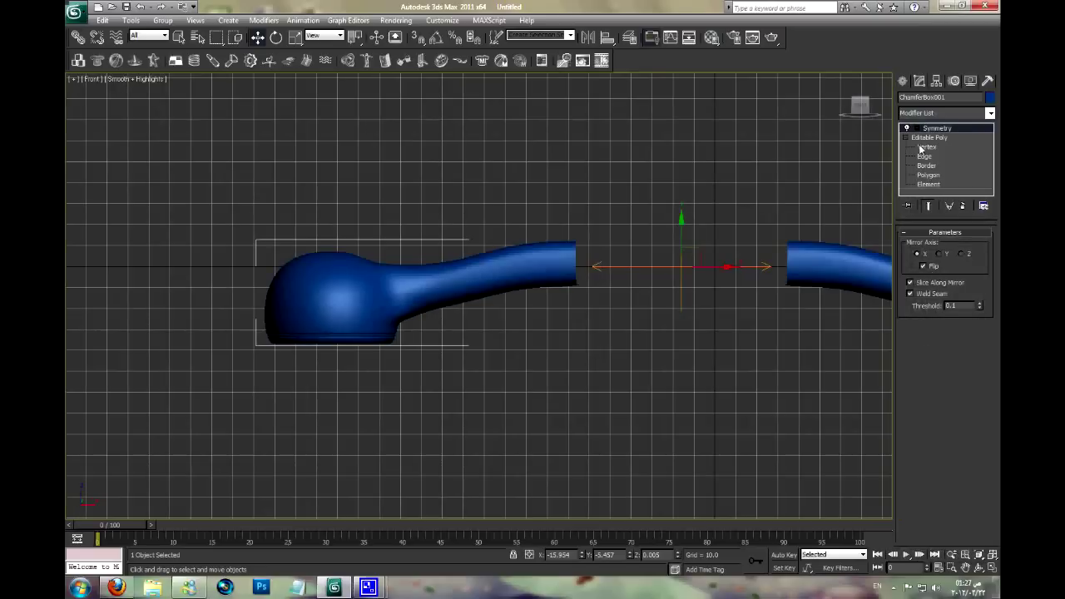
left_click(916, 129)
left_click(935, 137)
left_click_drag(714, 271, 597, 269)
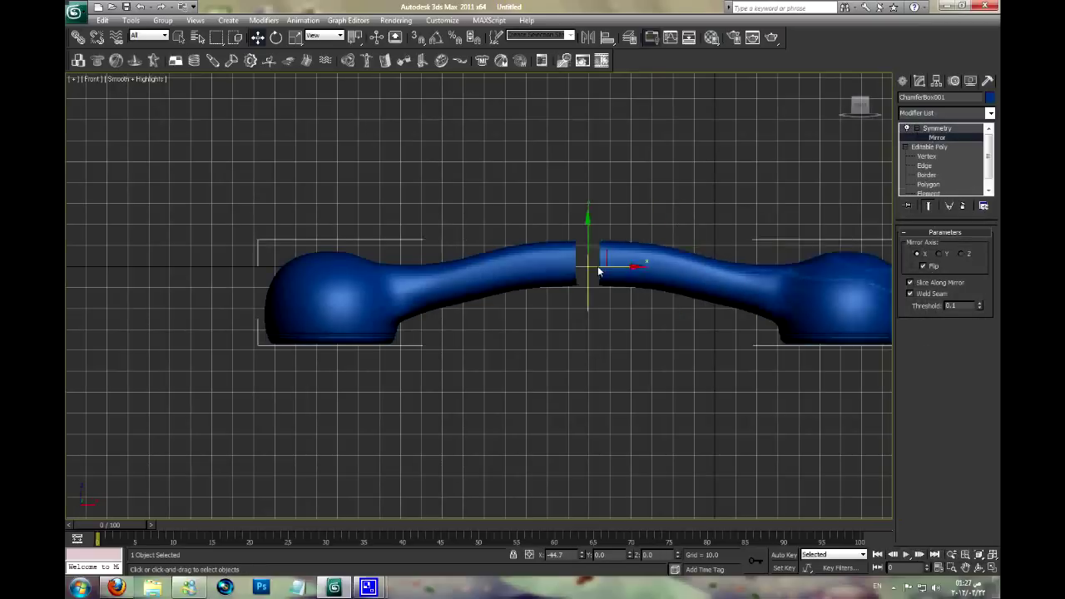
- Return to Perspective and orbit to inspect the mirrored handset's earpiece cups from above
key("p")
mouse_move(662, 234)
middle_mouse_down("alt")
mouse_move(690, 119)
mouse_move(690, 197)
mouse_move(601, 263)
mouse_move(487, 274)
mouse_move(457, 186)
mouse_move(505, 153)
mouse_move(496, 228)
mouse_move(443, 256)
middle_mouse_up("alt")
scroll(556, 257, "up", 3)
scroll(514, 261, "up", 2)
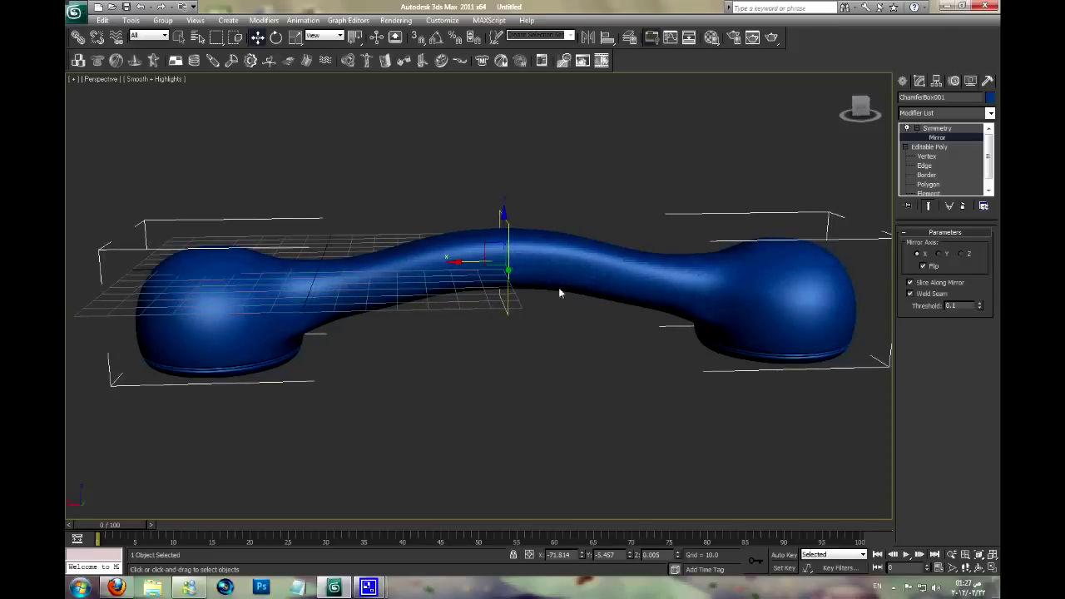
mouse_move(616, 353)
middle_mouse_down("alt")
mouse_move(591, 321)
mouse_move(589, 268)
mouse_move(621, 295)
mouse_move(613, 326)
mouse_move(623, 327)
middle_mouse_up("alt")
scroll(624, 330, "down", 3)
scroll(500, 271, "up", 2)
mouse_move(500, 272)
middle_mouse_down("alt")
mouse_move(508, 171)
mouse_move(509, 185)
middle_mouse_up("alt")
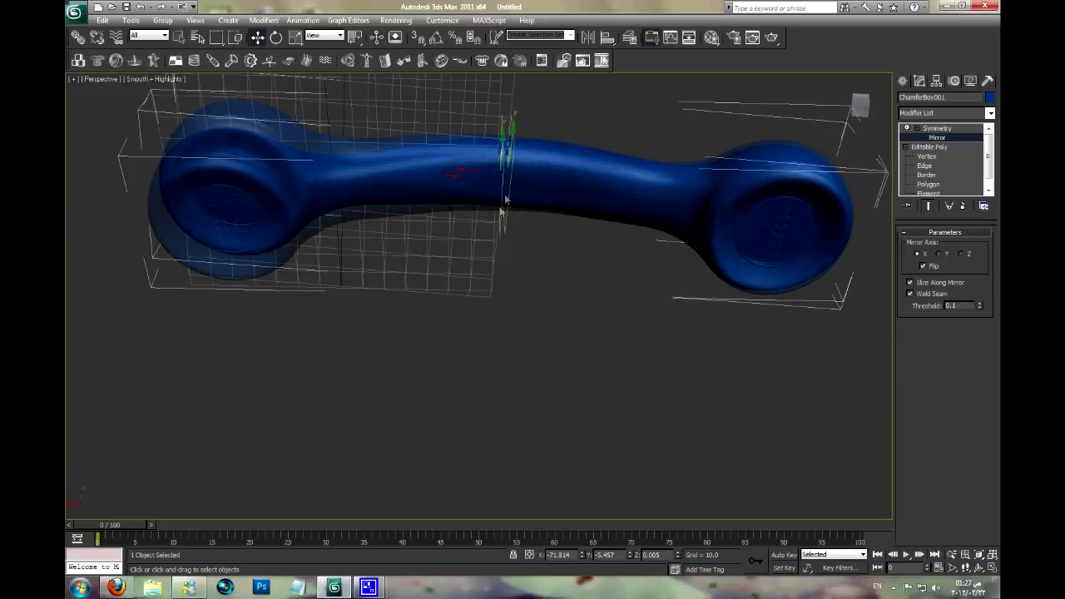